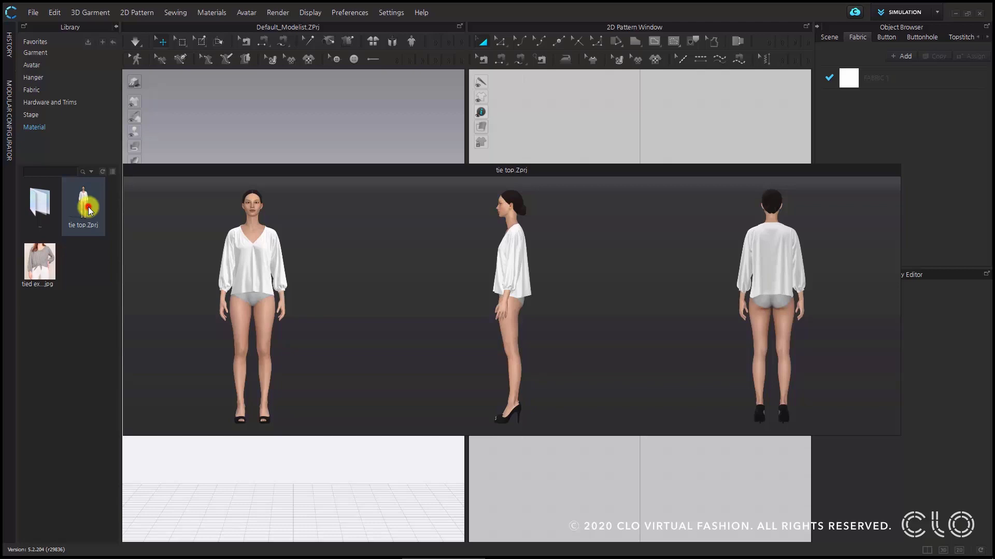
# - Open the tie top.Zprj garment project and preview the tied example.jpg reference image
pyautogui.doubleClick(86, 207)
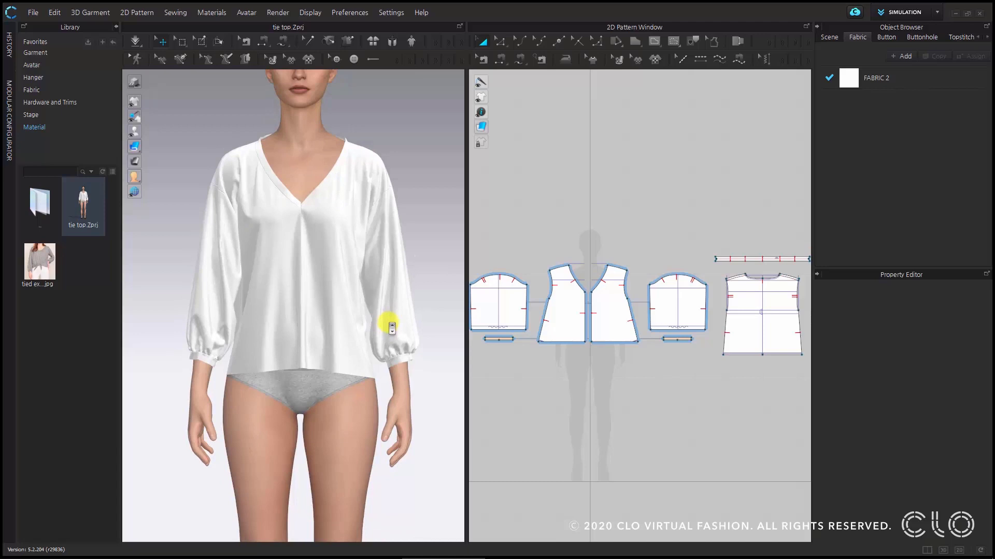
pyautogui.moveTo(427, 256)
pyautogui.mouseDown(button='right')
pyautogui.moveTo(311, 277)
pyautogui.moveTo(151, 255)
pyautogui.moveTo(302, 273)
pyautogui.moveTo(429, 255)
pyautogui.mouseUp(button='right')
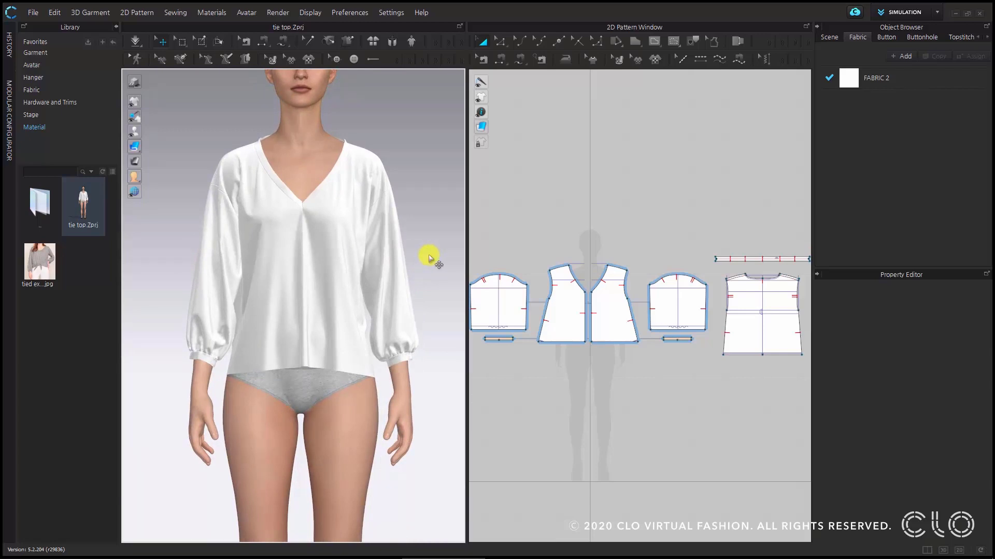
pyautogui.moveTo(48, 282)
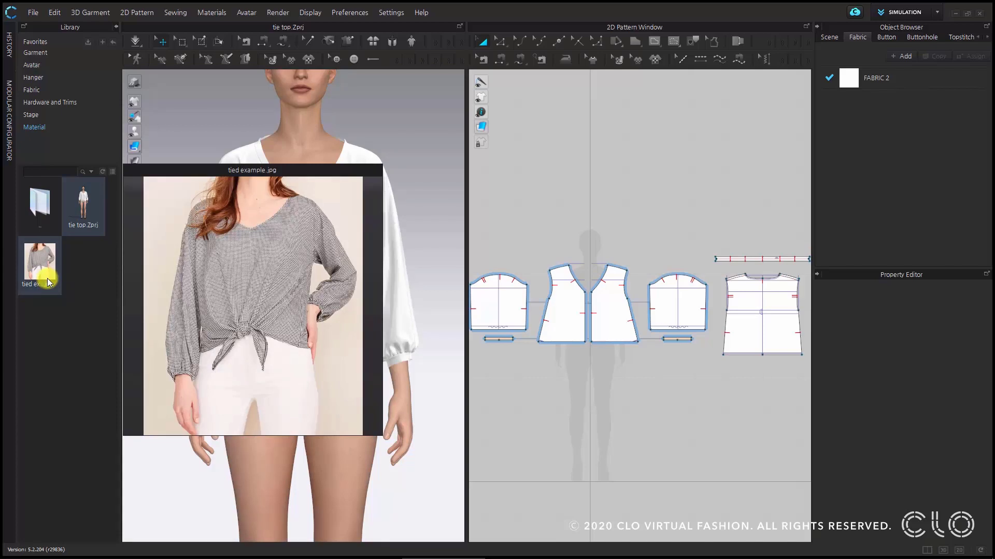
pyautogui.moveTo(48, 282); pyautogui.dragTo(432, 303)
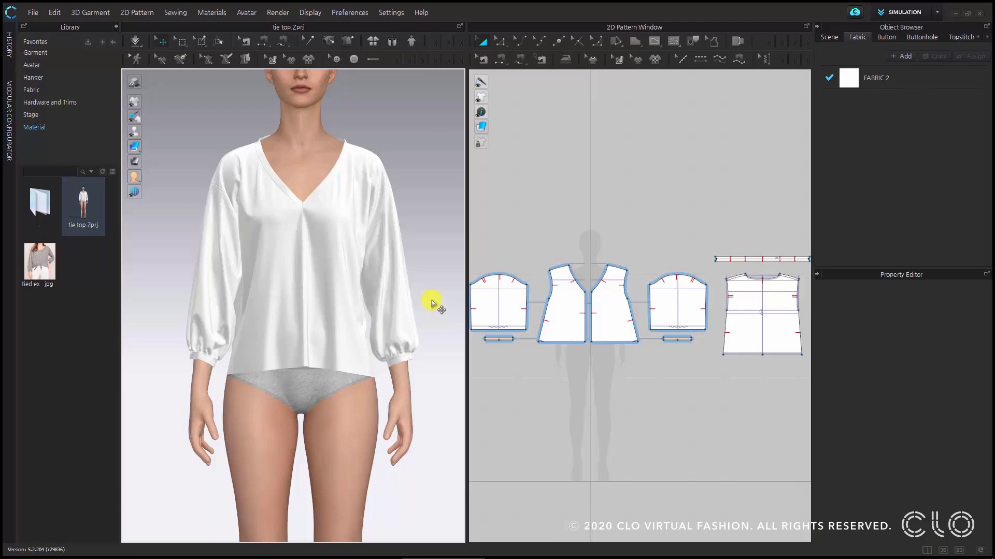
# - Collapse the Library and widen the 2D pattern workspace to make room for the front bodice patterns
pyautogui.scroll(3, 606, 347)
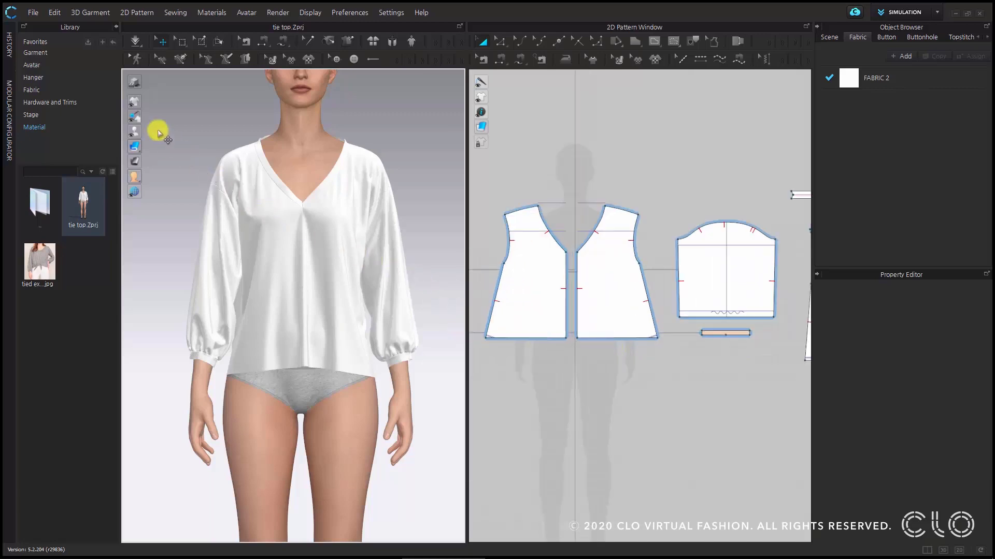
pyautogui.click(115, 29)
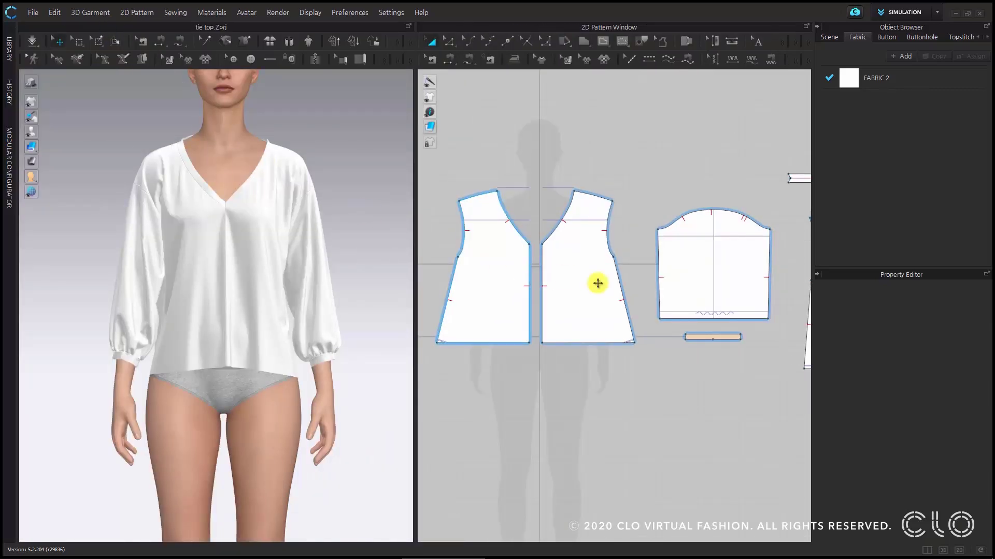
pyautogui.moveTo(548, 269); pyautogui.dragTo(575, 267, button='right')
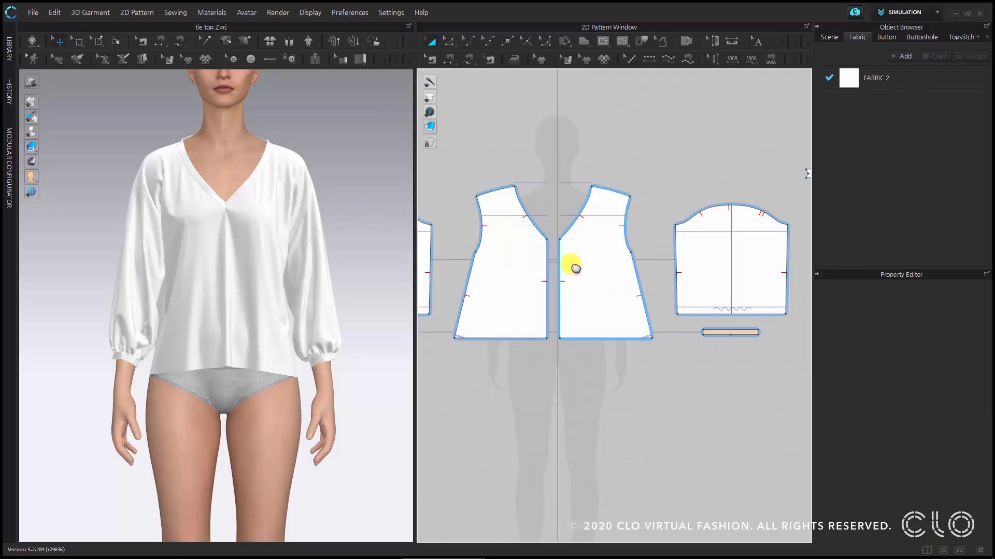
pyautogui.moveTo(415, 215); pyautogui.dragTo(373, 215)
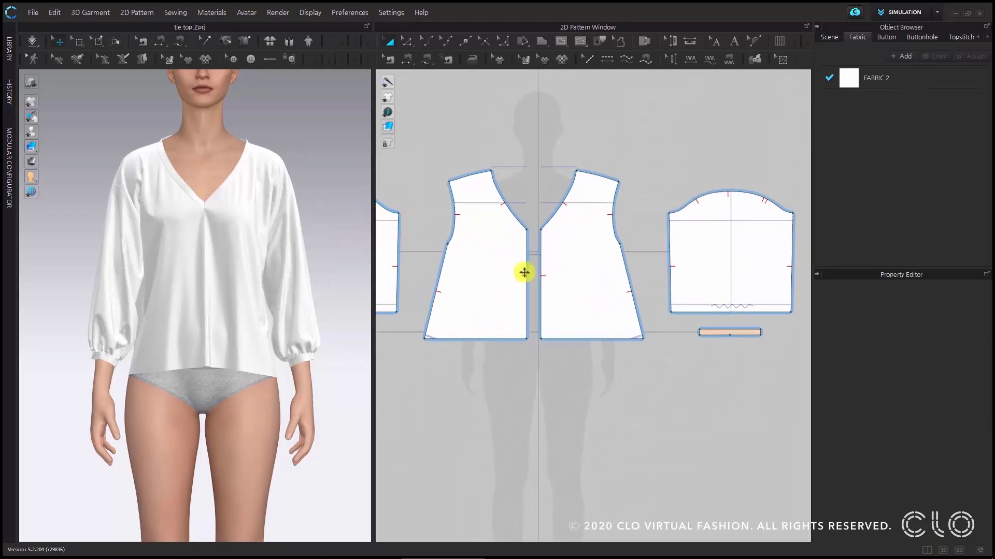
pyautogui.scroll(3, 593, 311)
pyautogui.scroll(-2, 566, 348)
pyautogui.moveTo(565, 355); pyautogui.dragTo(593, 340, button='middle')
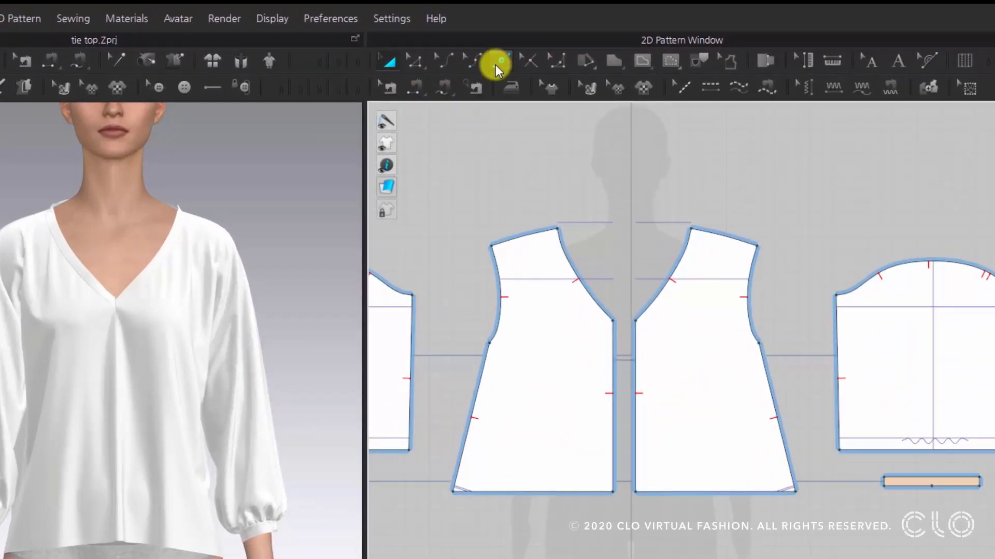
# - Add a point on the front hem about 5 in from center front and pull it down into a tie with an inner edge about 20.7 in long
pyautogui.click(498, 61)
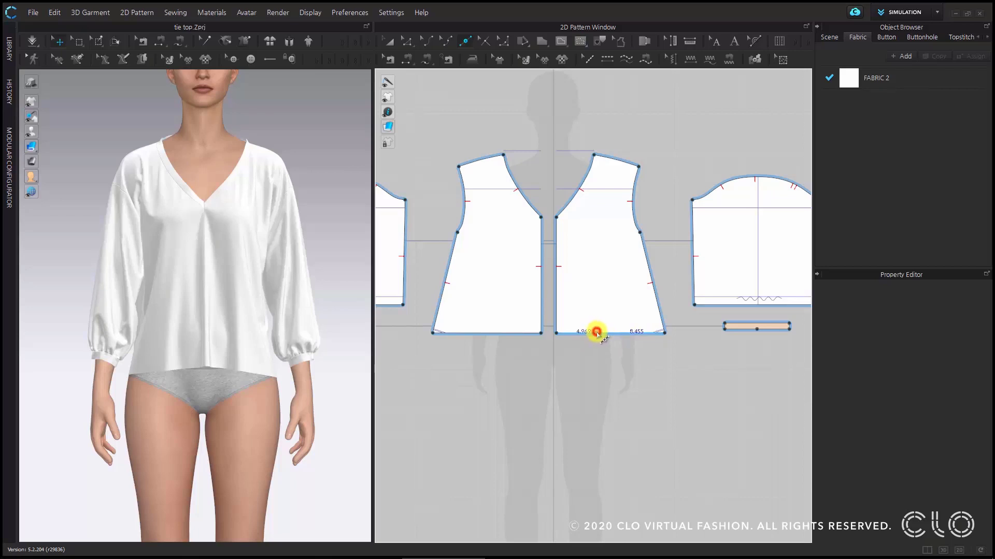
pyautogui.click(596, 332)
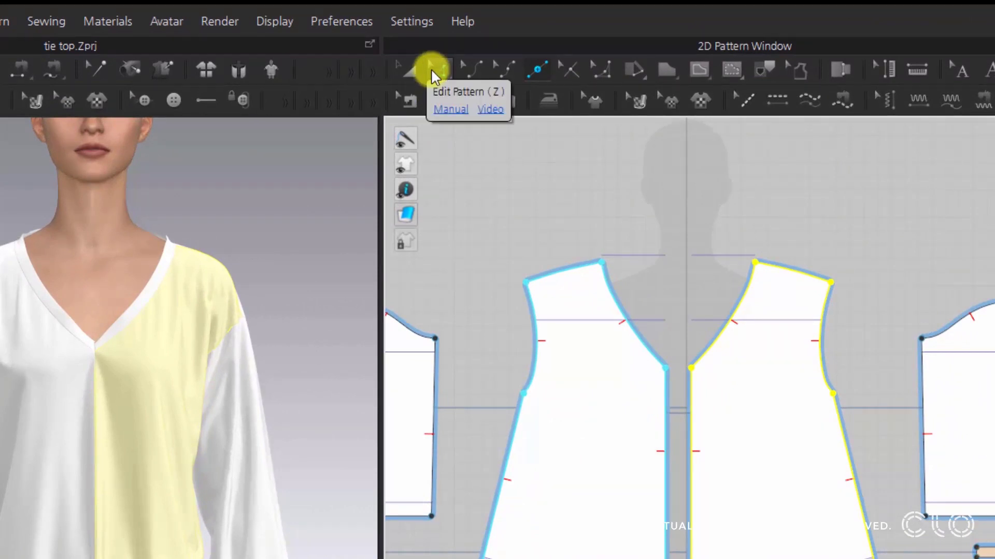
pyautogui.click(435, 71)
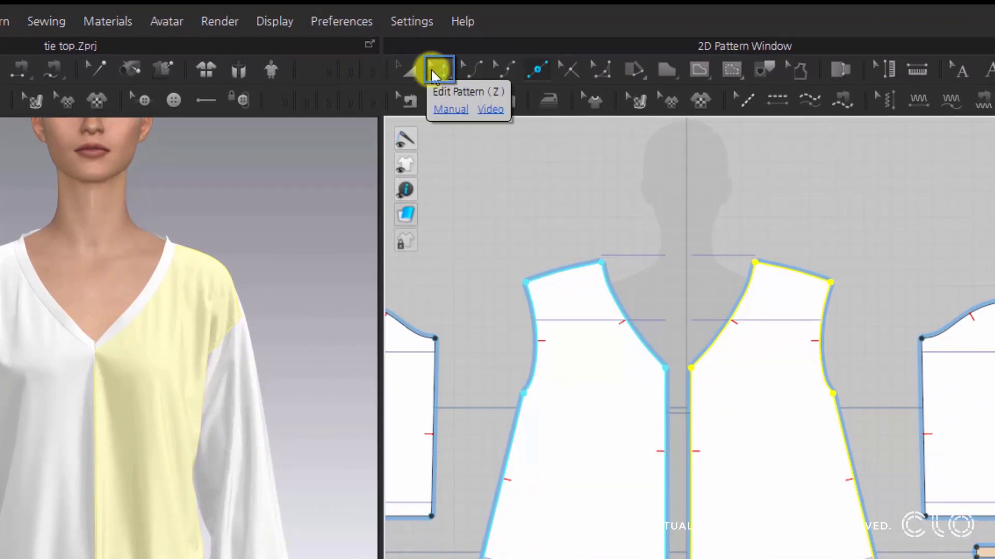
pyautogui.click(432, 73)
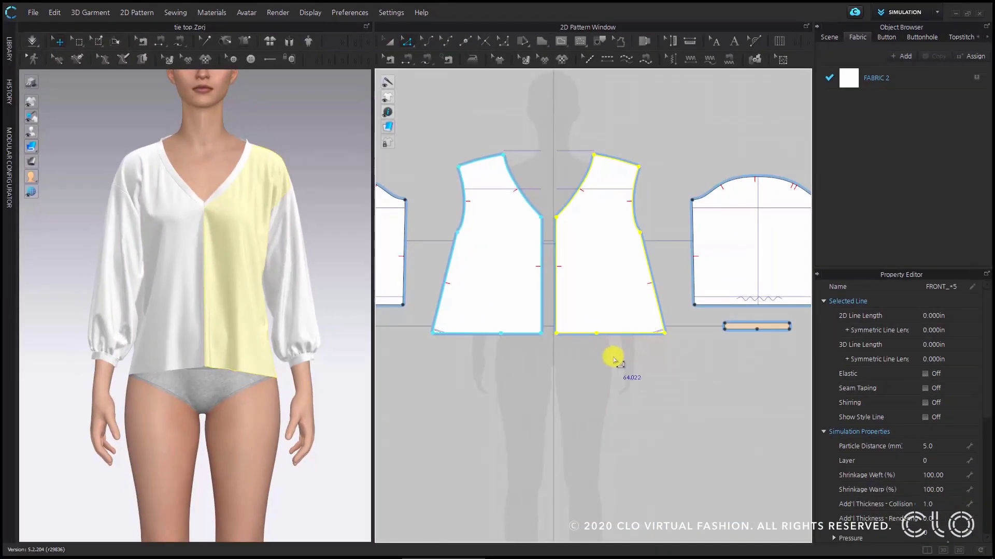
pyautogui.click(613, 357)
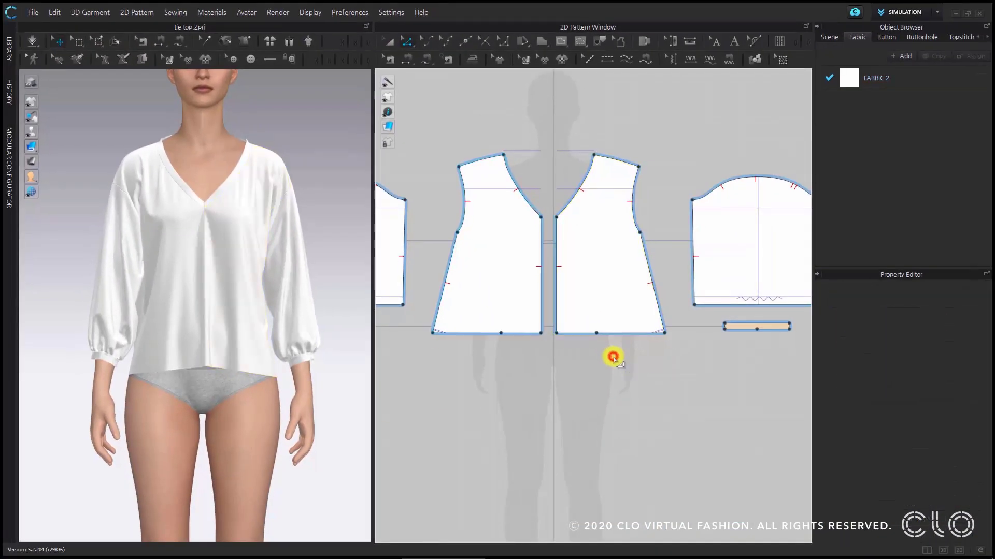
pyautogui.click(597, 334)
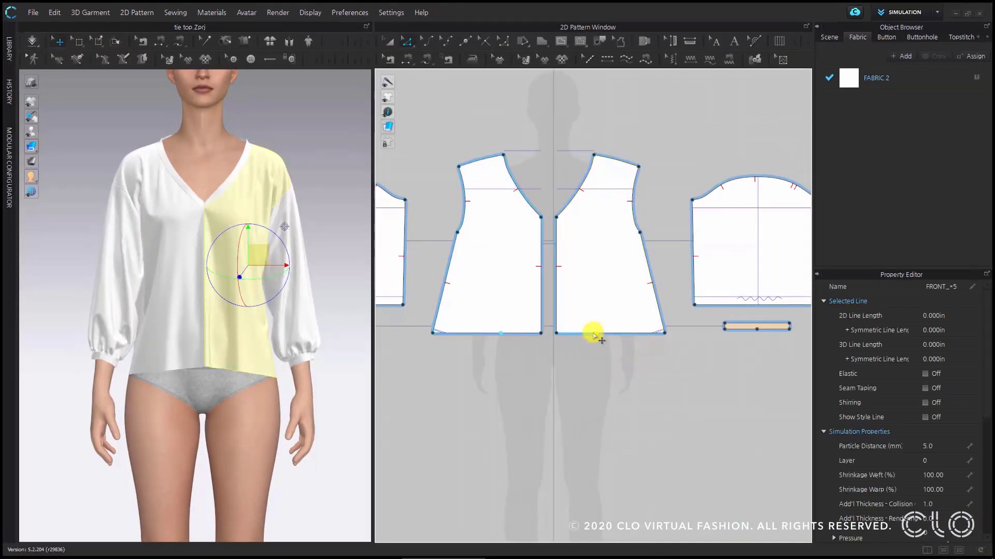
pyautogui.scroll(-2, 598, 336)
pyautogui.moveTo(599, 335); pyautogui.dragTo(582, 297, button='middle')
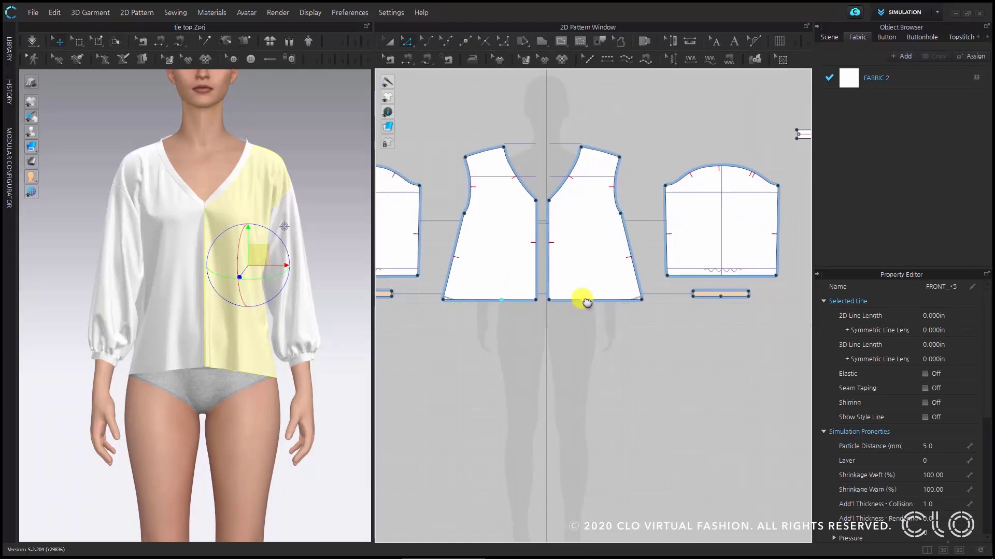
pyautogui.moveTo(582, 300); pyautogui.dragTo(568, 440)
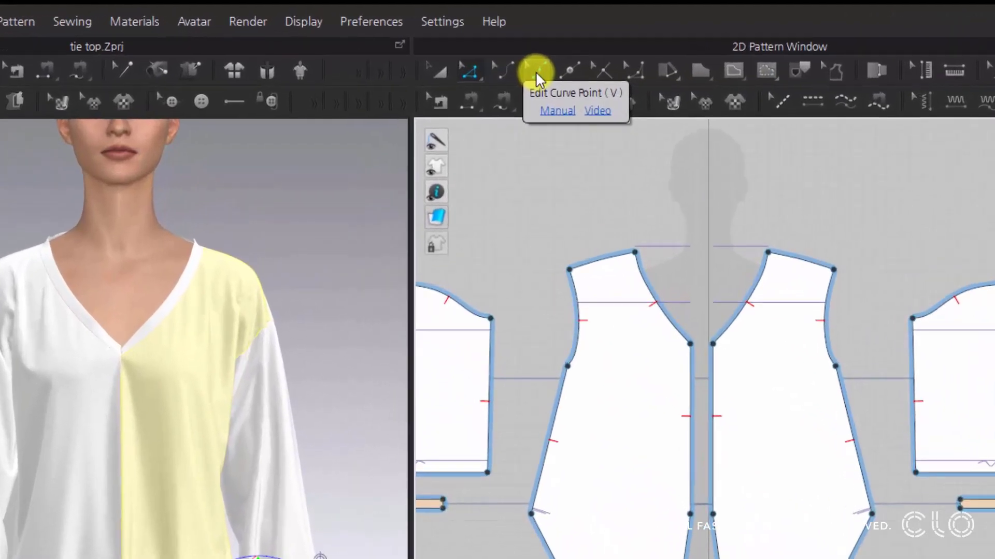
# - Curve the front tie extension by adding curve points: inner edge about 21.2 in long, outer edge about 23.1 in long
pyautogui.click(536, 72)
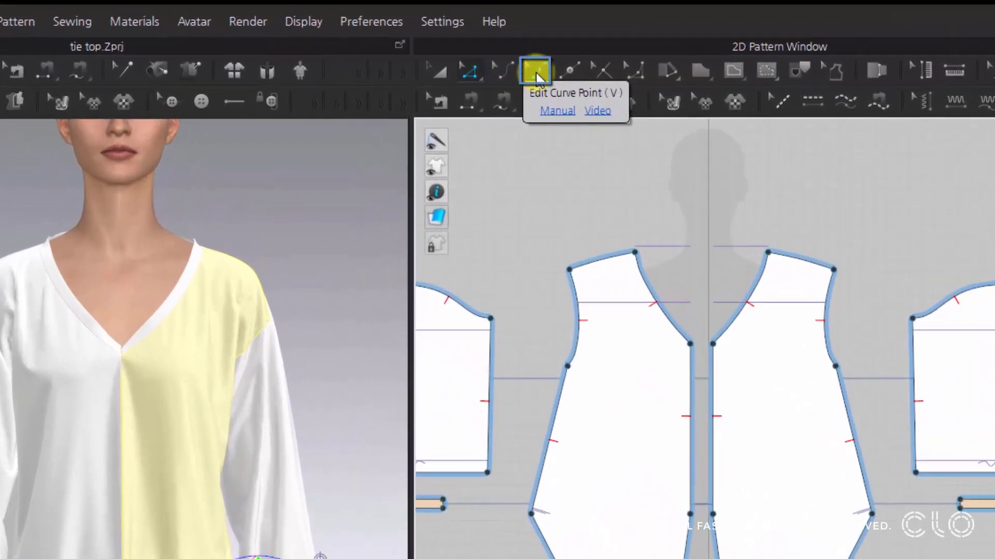
pyautogui.click(536, 75)
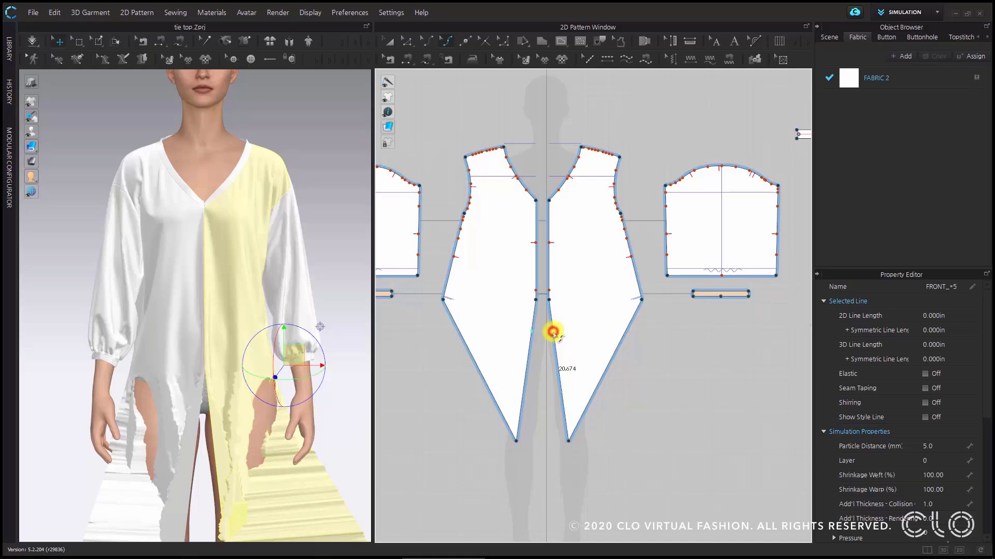
pyautogui.moveTo(553, 328); pyautogui.dragTo(563, 328)
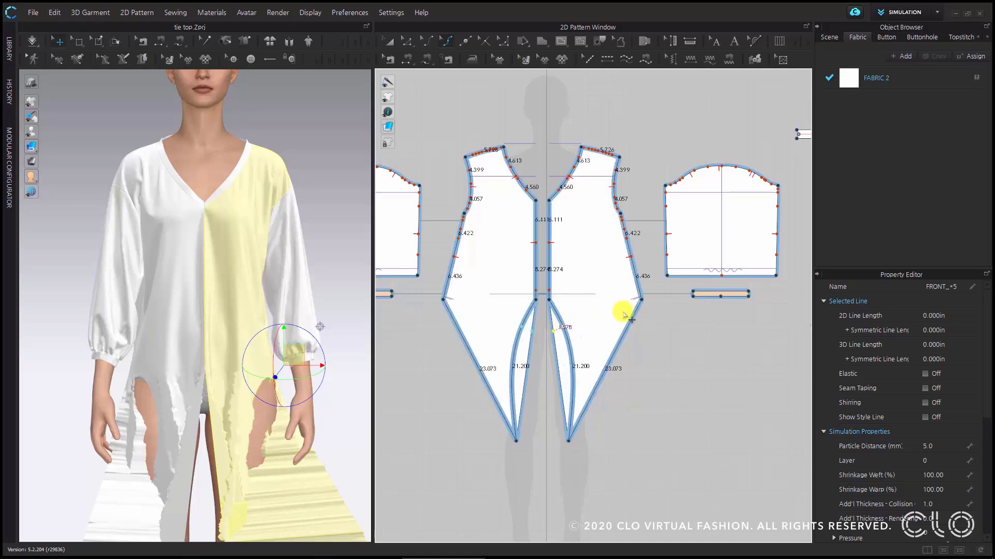
pyautogui.moveTo(630, 324)
pyautogui.mouseDown()
pyautogui.moveTo(617, 317)
pyautogui.moveTo(629, 325)
pyautogui.mouseUp()
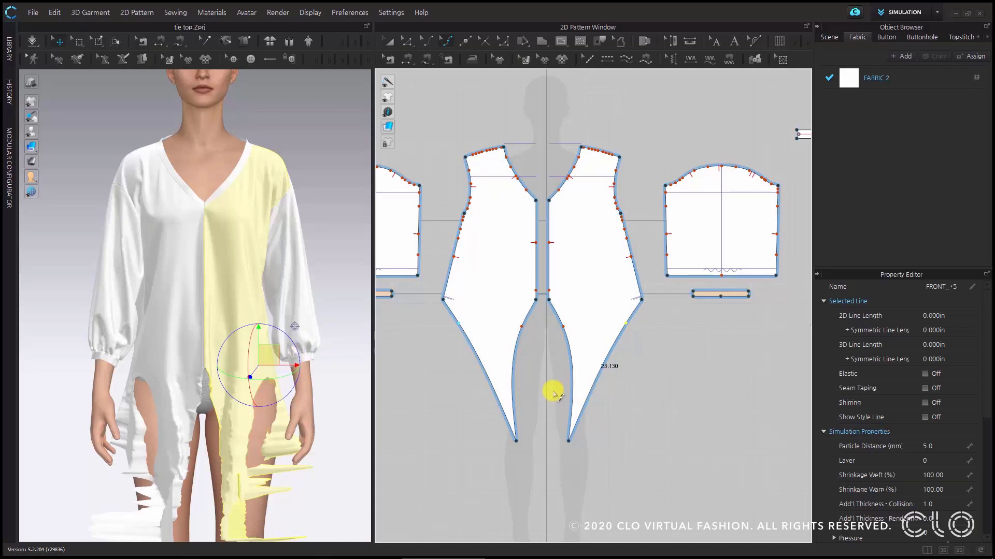
# - Freeze every pattern piece except the two fronts: both sleeves, both cuffs, the back and the neckline band
pyautogui.scroll(-3, 241, 356)
pyautogui.moveTo(243, 353); pyautogui.dragTo(250, 298, button='middle')
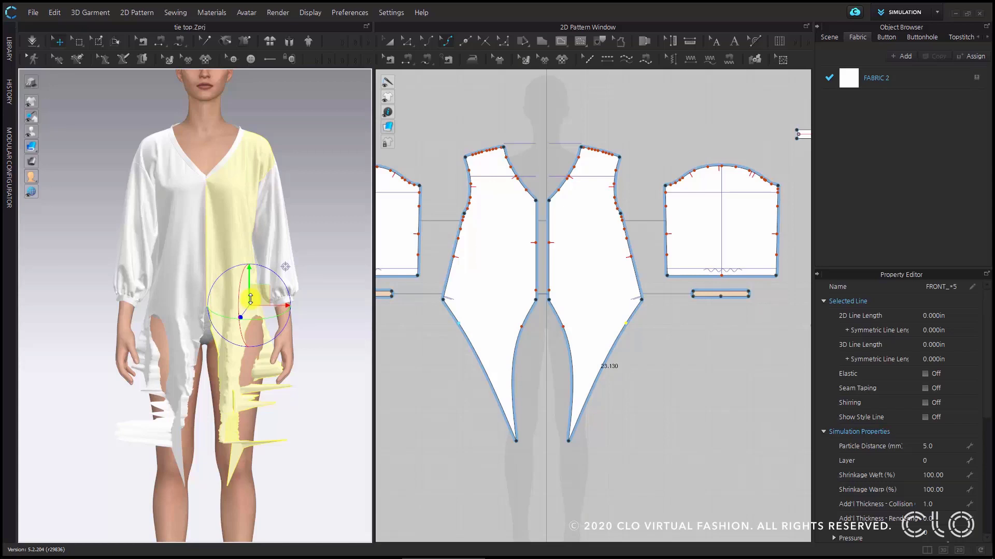
pyautogui.scroll(-2, 495, 213)
pyautogui.moveTo(439, 183); pyautogui.dragTo(467, 214, button='middle')
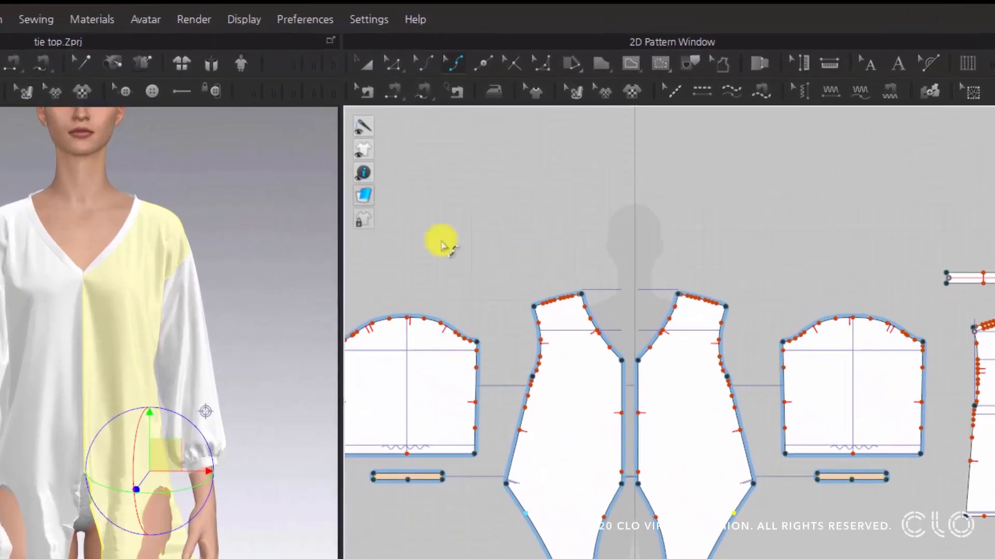
pyautogui.click(365, 63)
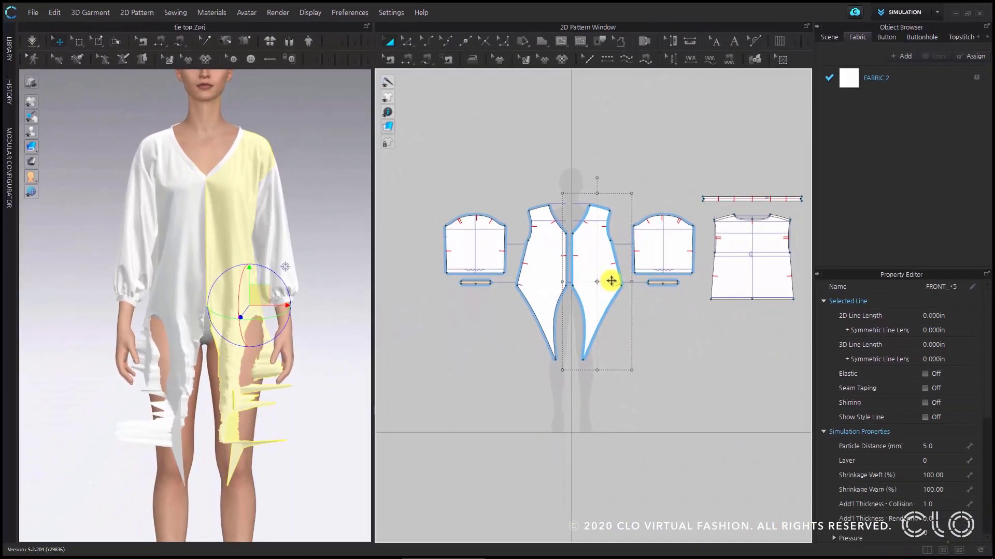
pyautogui.scroll(-2, 663, 373)
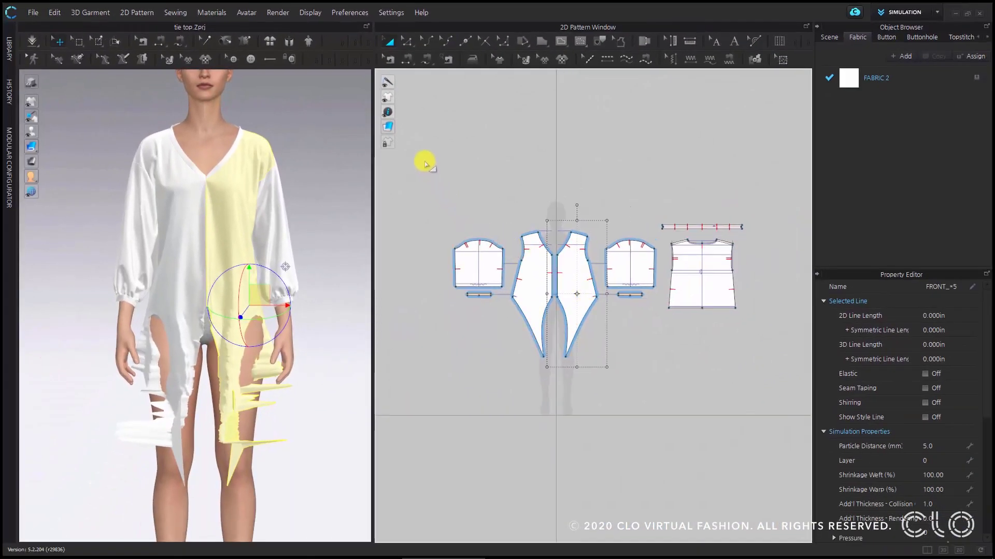
pyautogui.moveTo(434, 160); pyautogui.dragTo(696, 402)
pyautogui.moveTo(765, 402); pyautogui.dragTo(765, 402)
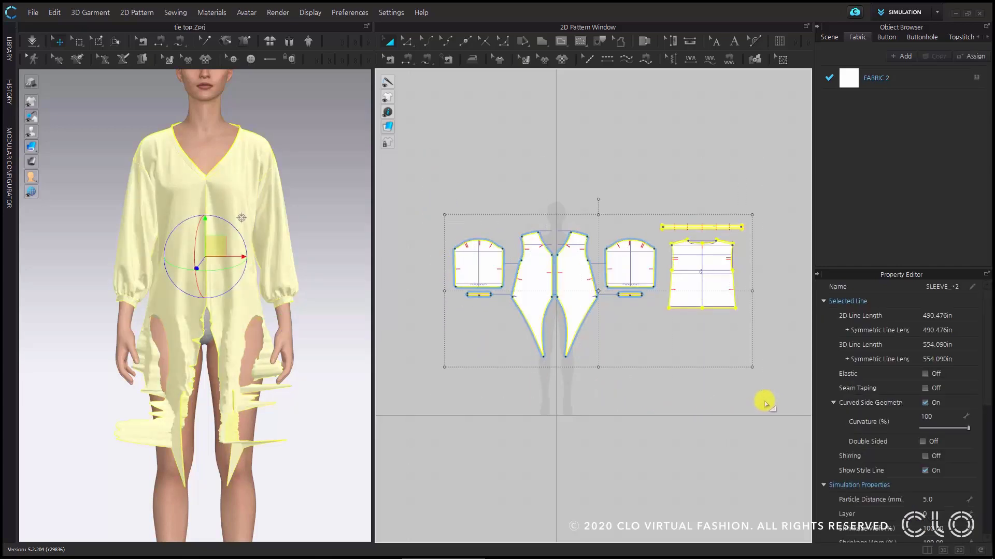
pyautogui.press('shift')
pyautogui.keyDown('shift'); pyautogui.moveTo(505, 187); pyautogui.dragTo(602, 427); pyautogui.keyUp('shift')
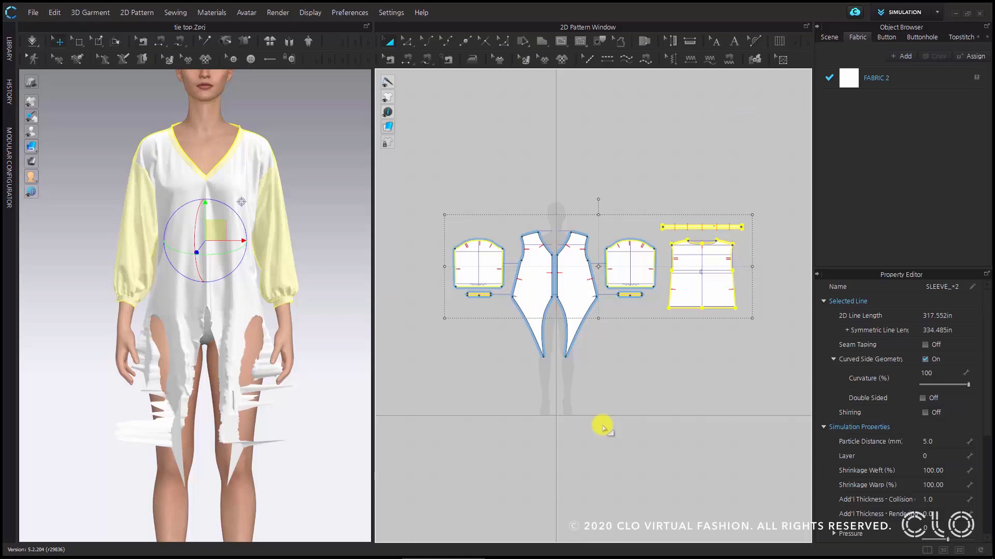
pyautogui.rightClick(620, 269)
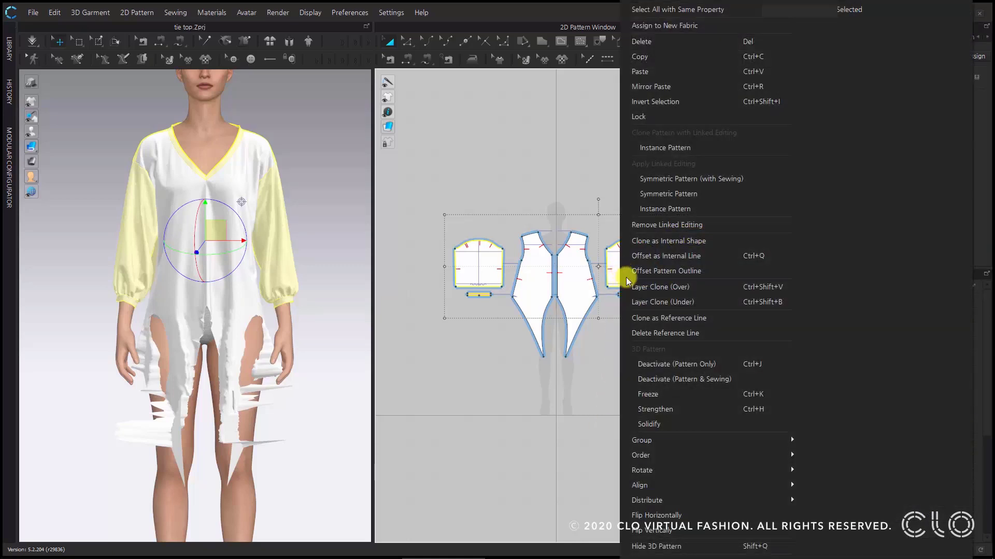
pyautogui.click(700, 396)
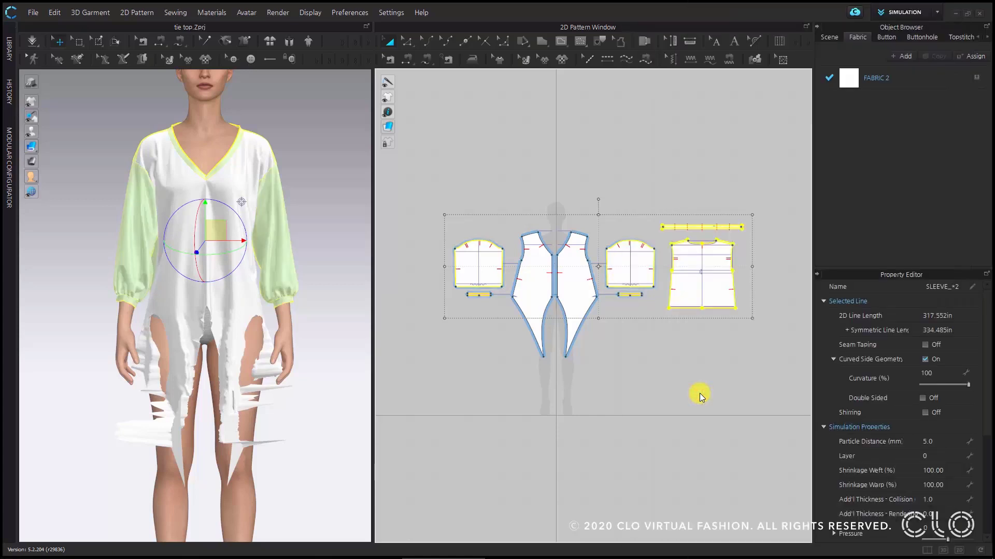
# - Switch the simulation mode to Normal (Default)
pyautogui.scroll(3, 282, 218)
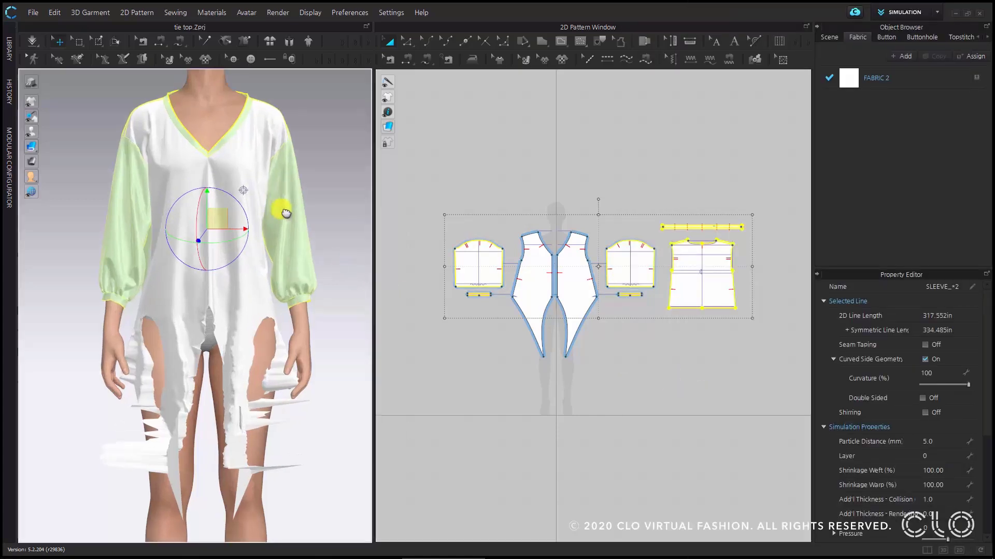
pyautogui.scroll(-1, 286, 213)
pyautogui.moveTo(329, 213); pyautogui.dragTo(273, 268, button='right')
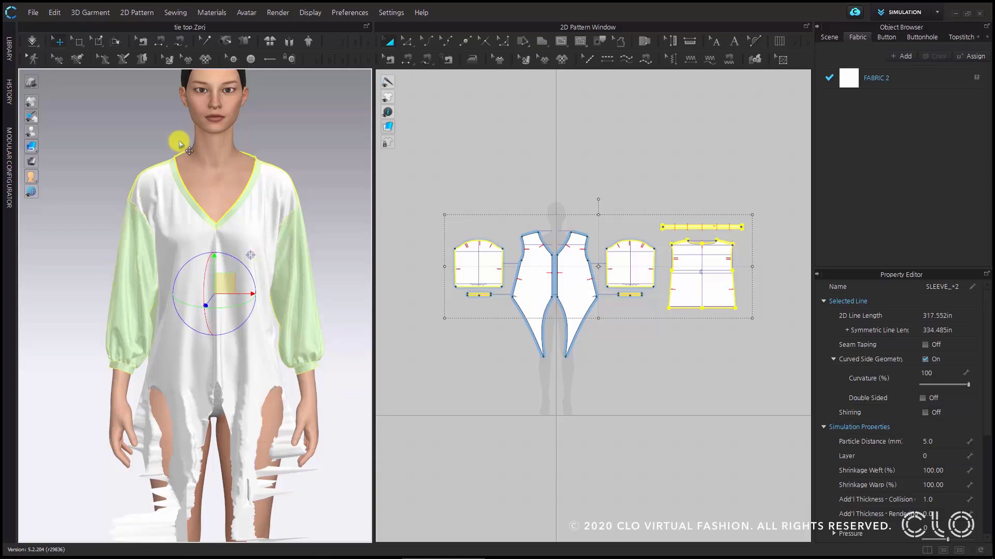
pyautogui.click(33, 40)
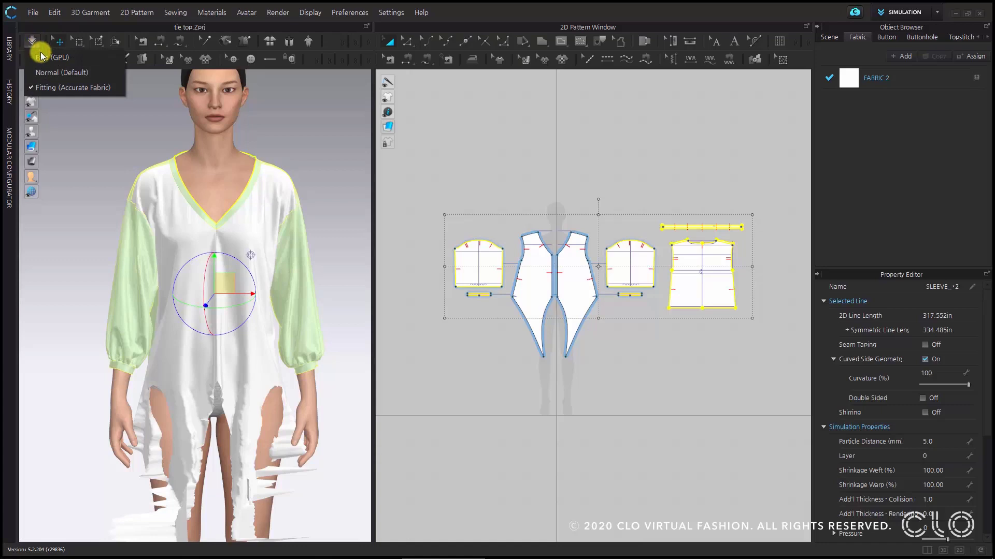
pyautogui.click(105, 74)
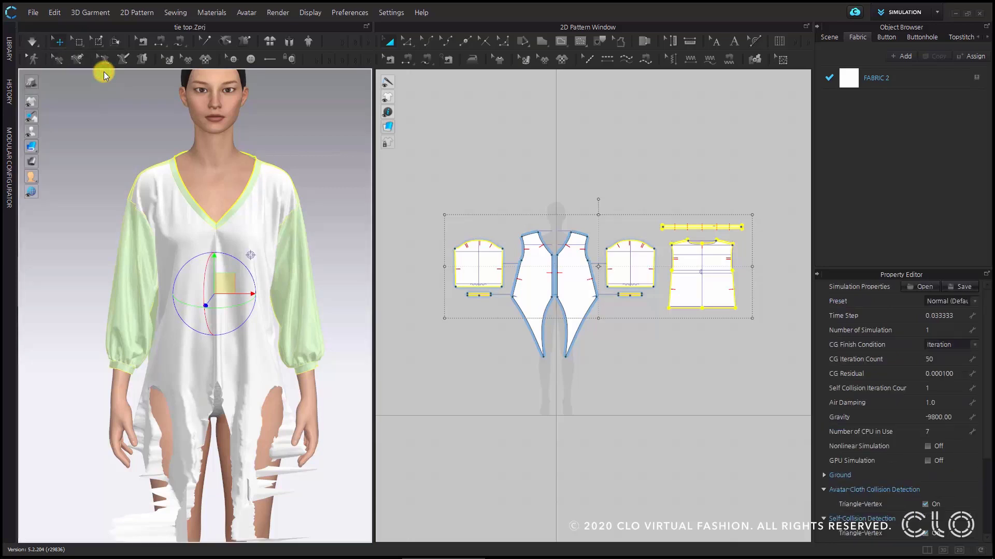
# - Set the particle distance of both front pieces to 15 mm
pyautogui.click(260, 239)
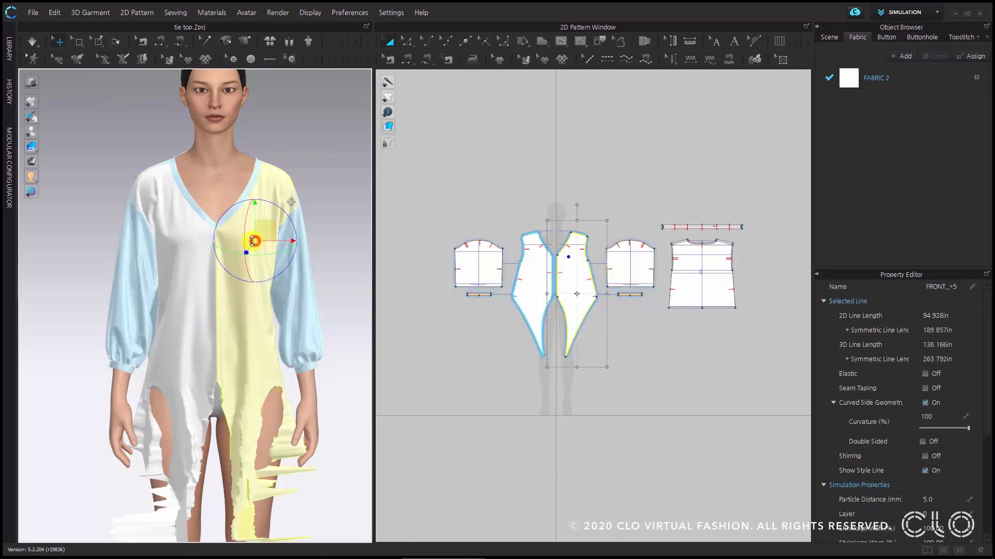
pyautogui.keyDown('shift'); pyautogui.click(176, 243); pyautogui.keyUp('shift')
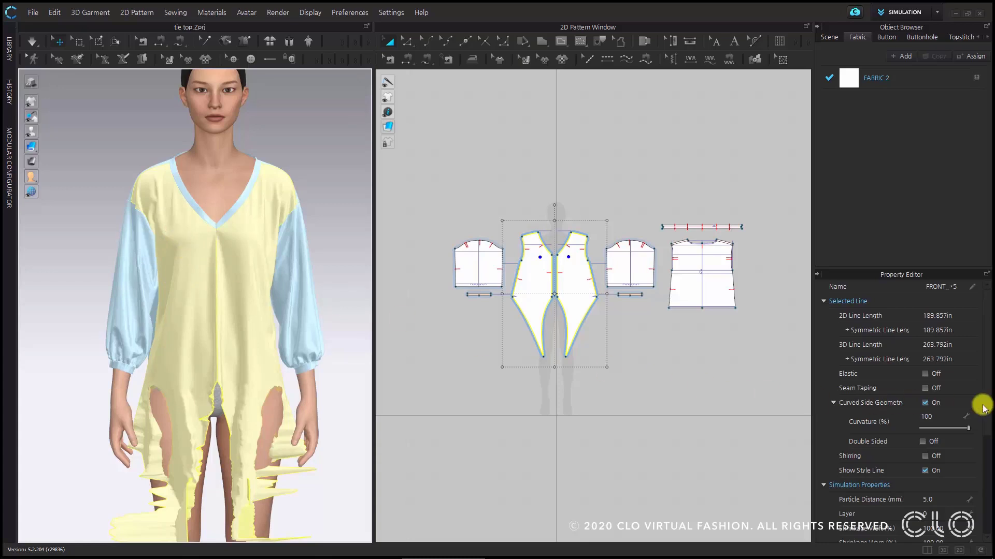
pyautogui.scroll(-3, 980, 401)
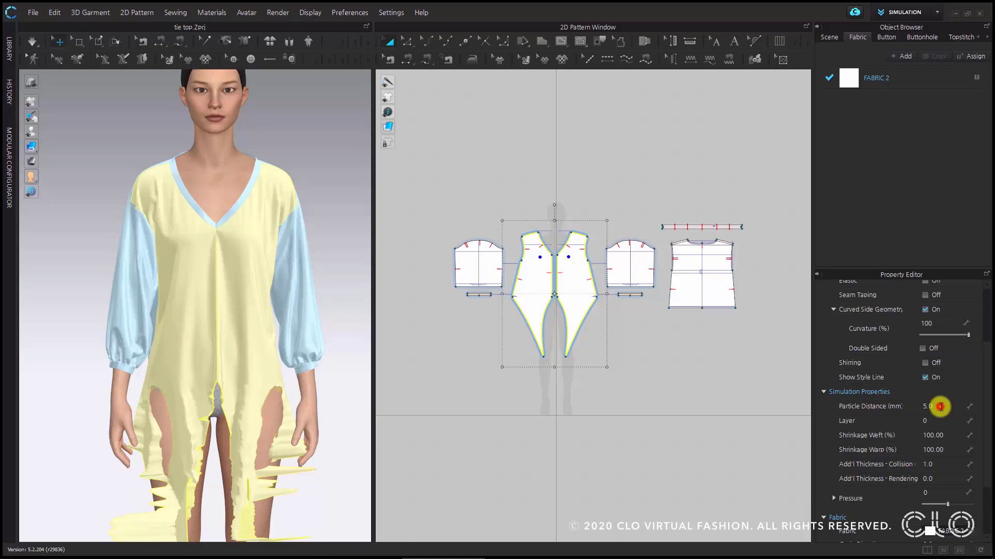
pyautogui.click(940, 407)
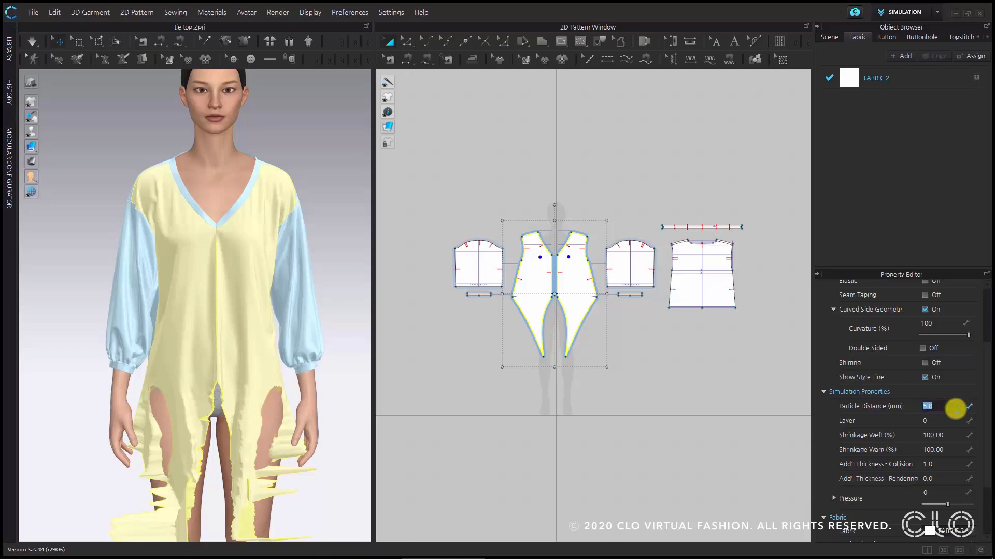
pyautogui.write('15')
pyautogui.press('Return')
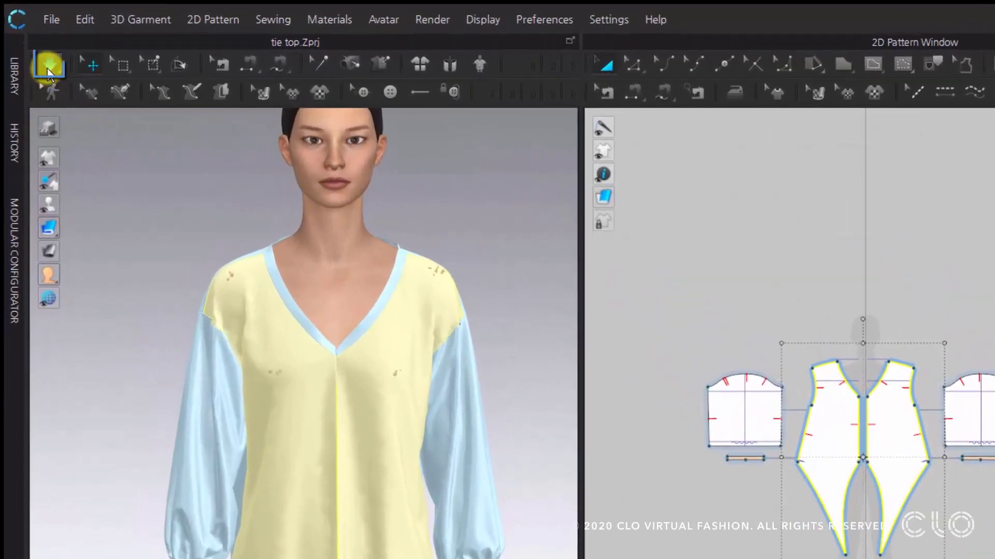
# - Run the simulation and pull the crumpled front tie so that both ties hang smoothly over the legs
pyautogui.click(48, 68)
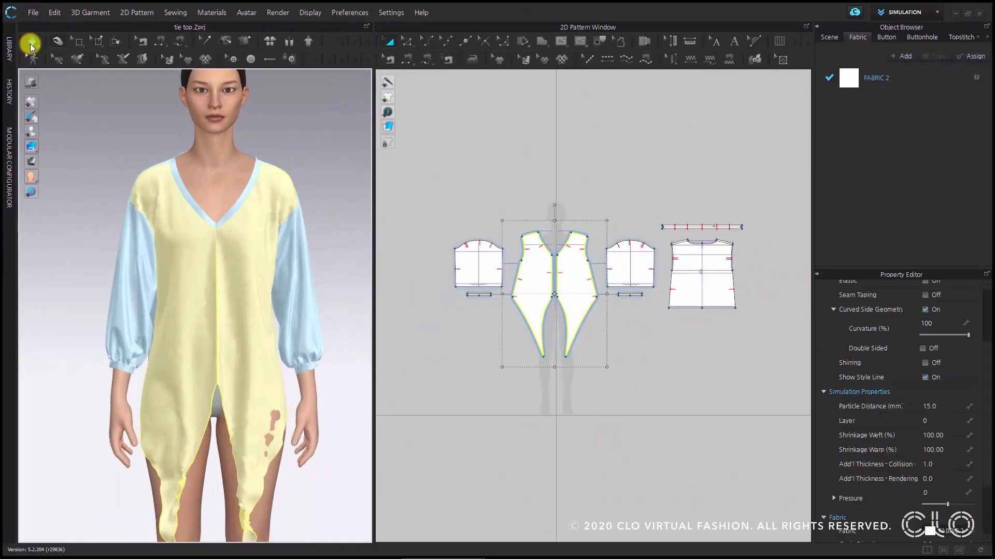
pyautogui.moveTo(233, 256); pyautogui.dragTo(226, 206, button='middle')
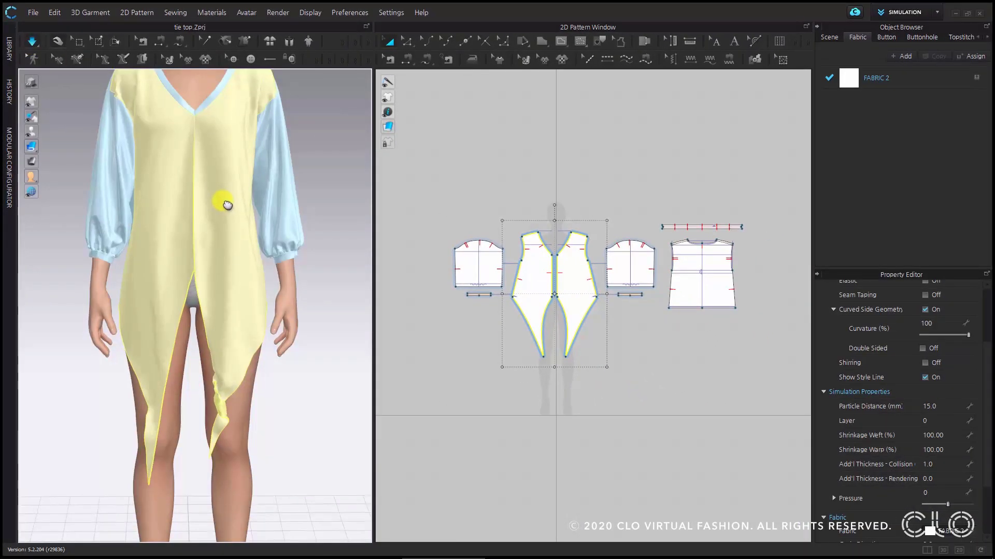
pyautogui.moveTo(226, 206); pyautogui.dragTo(244, 335, button='right')
pyautogui.moveTo(225, 426); pyautogui.dragTo(198, 467)
pyautogui.moveTo(259, 309); pyautogui.dragTo(269, 352, button='right')
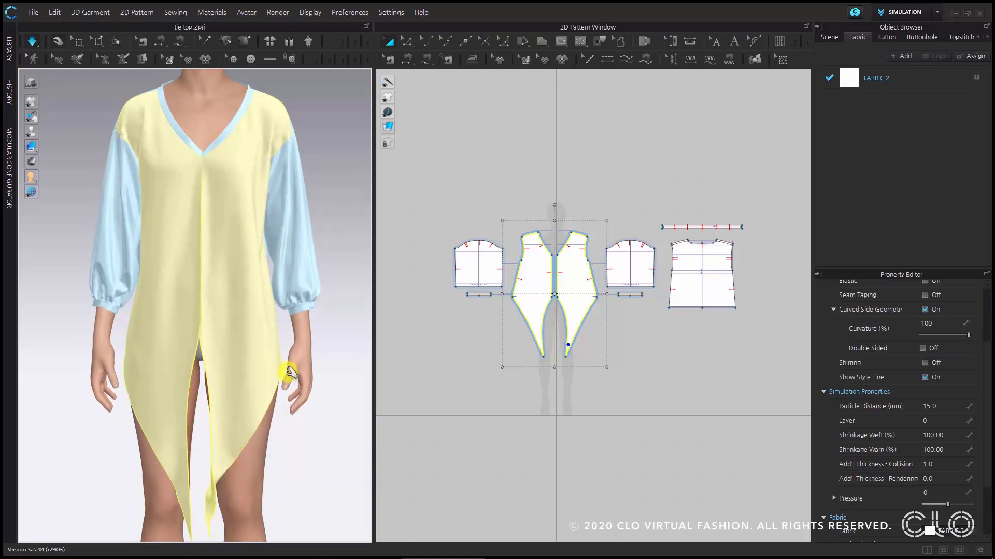
# - Reshape the front tie's inner edge with three curve points into a narrower S-curve about 21.1 in long
pyautogui.scroll(5, 574, 313)
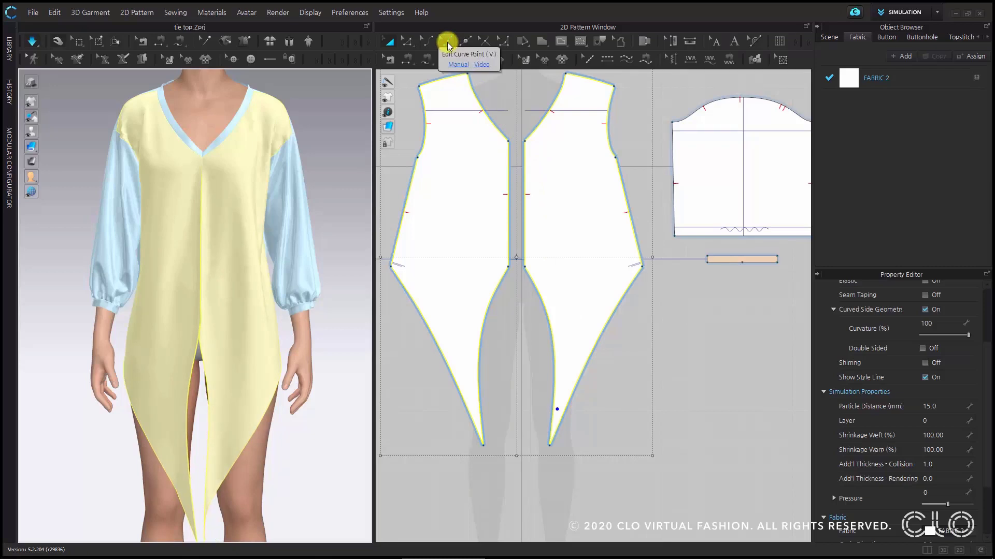
pyautogui.click(447, 45)
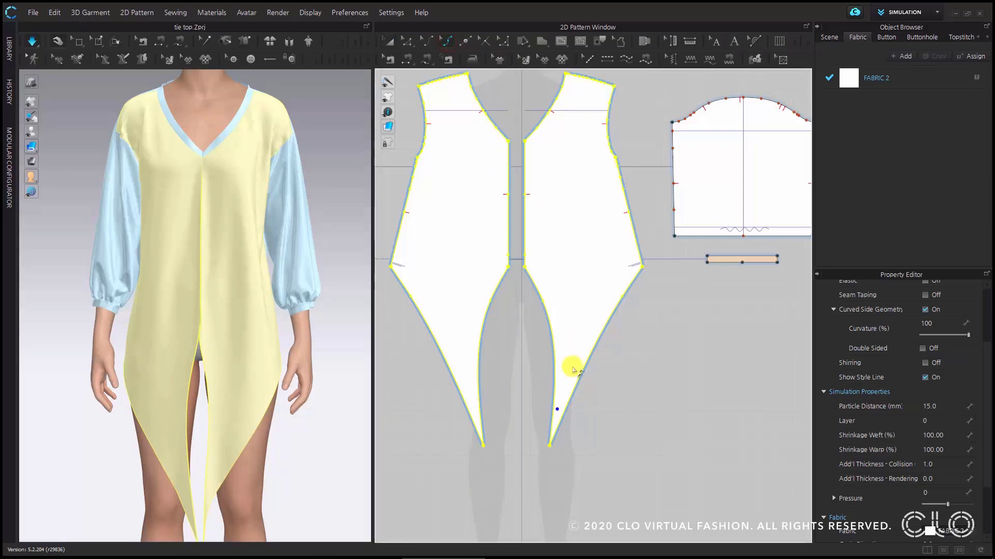
pyautogui.click(633, 348)
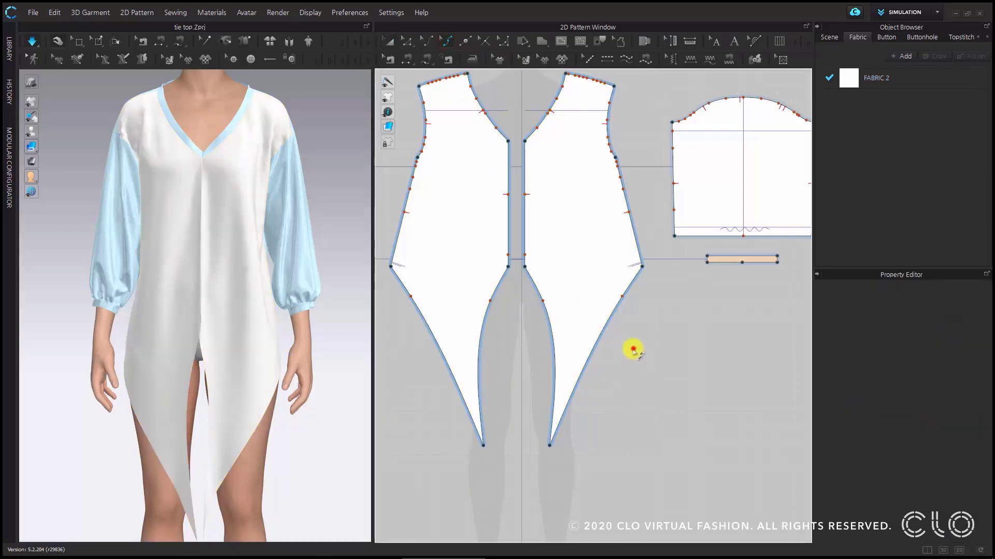
pyautogui.click(541, 299)
pyautogui.moveTo(541, 299); pyautogui.dragTo(539, 286)
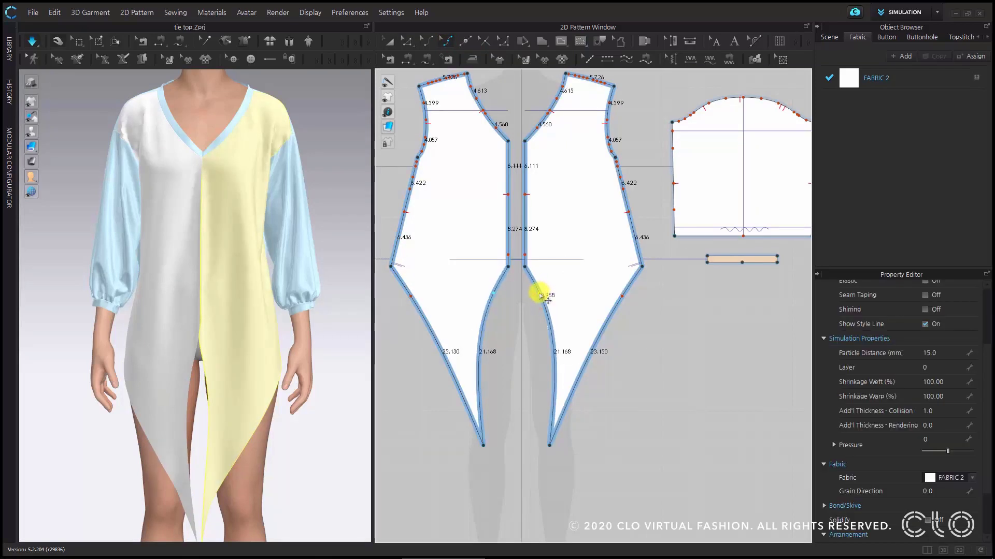
pyautogui.click(549, 336)
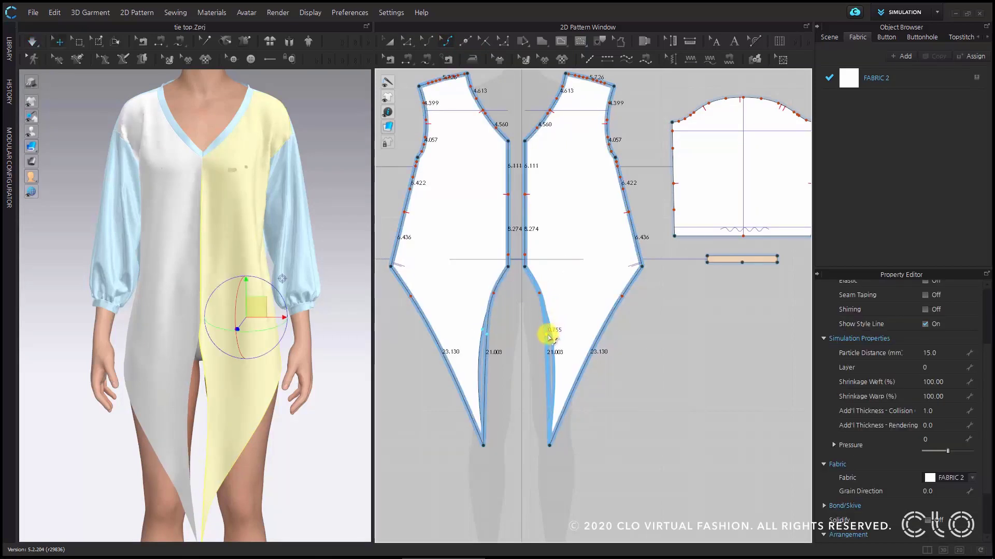
pyautogui.click(542, 388)
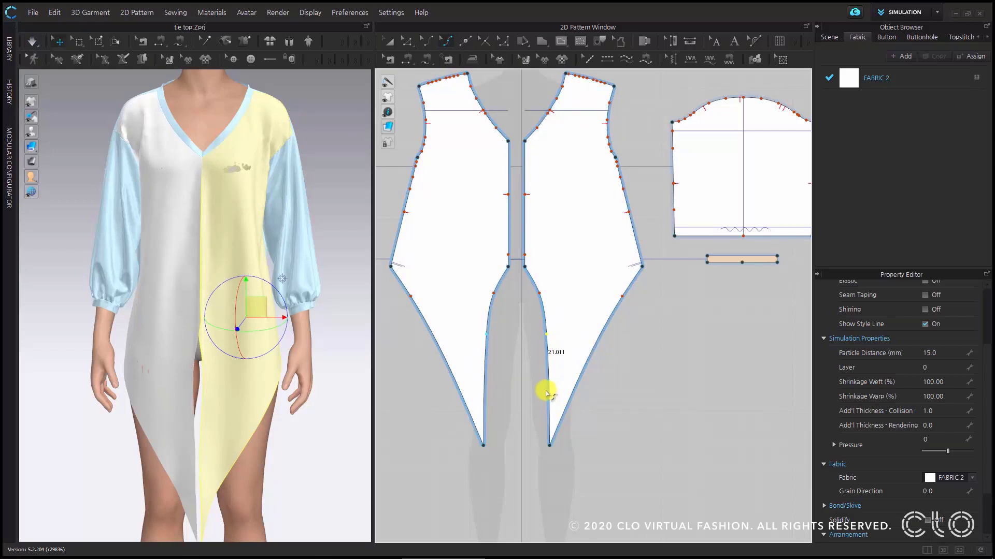
pyautogui.moveTo(546, 403); pyautogui.dragTo(543, 403)
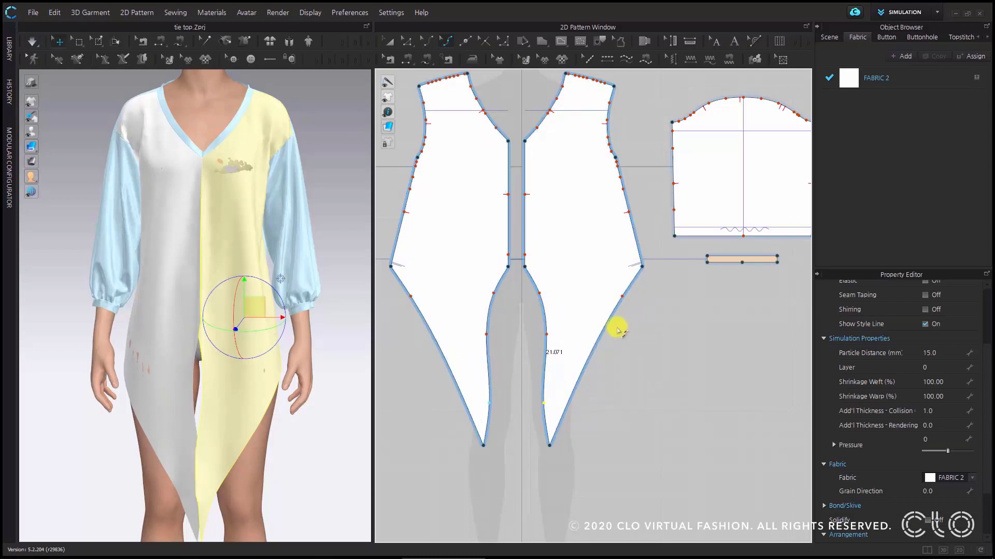
# - Slim the front tie's outer edge by moving and adding curve points, making it about 26.3 in long
pyautogui.click(621, 295)
pyautogui.moveTo(618, 294); pyautogui.dragTo(611, 282)
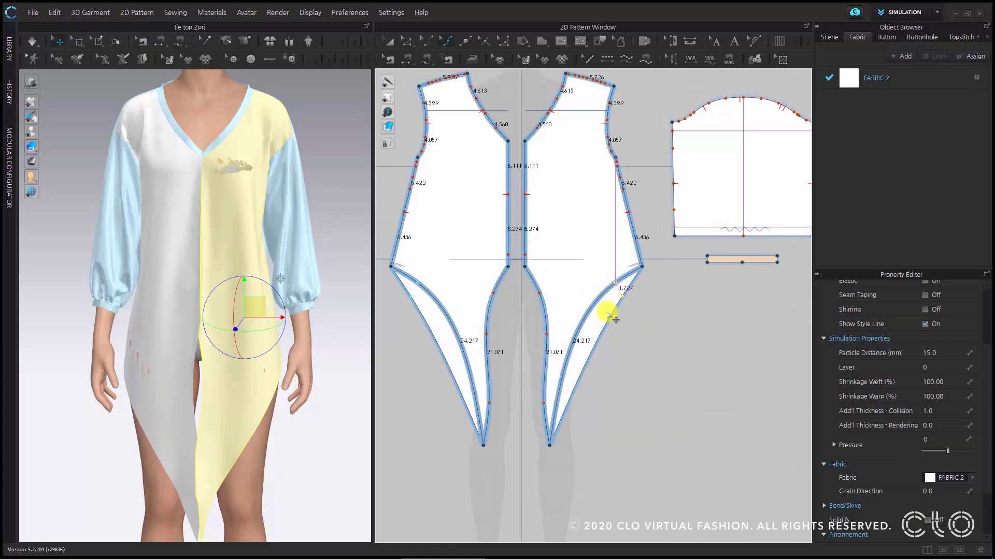
pyautogui.click(594, 303)
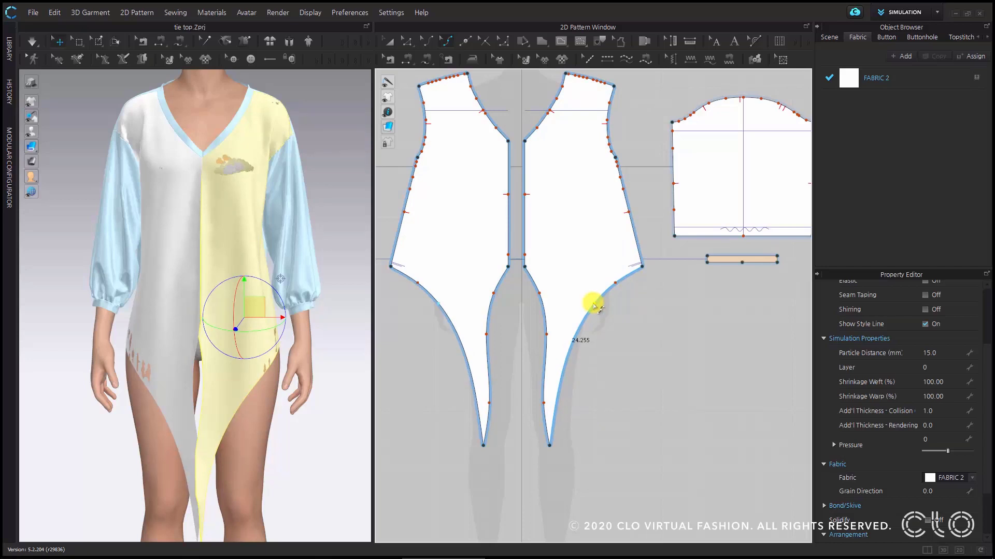
pyautogui.moveTo(594, 303); pyautogui.dragTo(594, 300)
pyautogui.moveTo(570, 331); pyautogui.dragTo(572, 350)
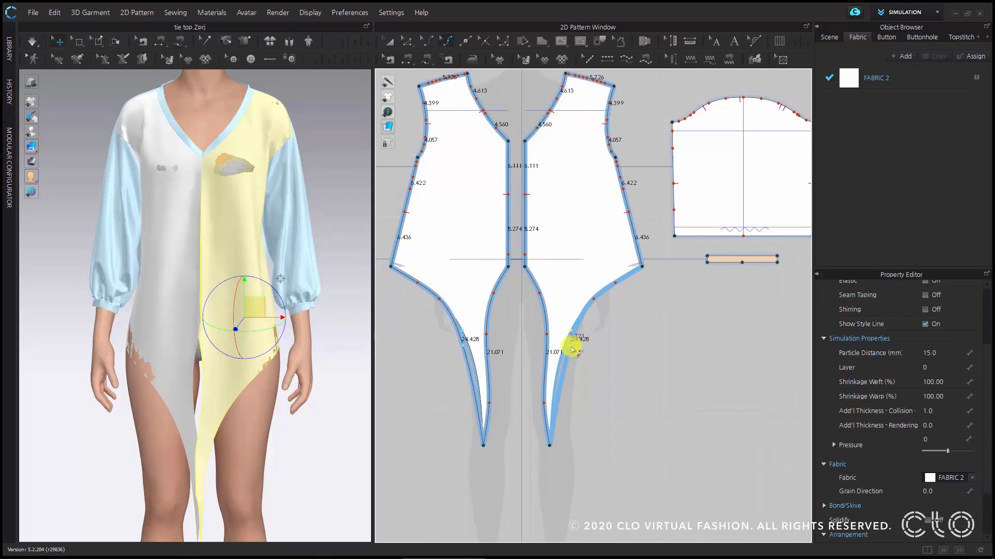
pyautogui.moveTo(560, 387); pyautogui.dragTo(564, 401)
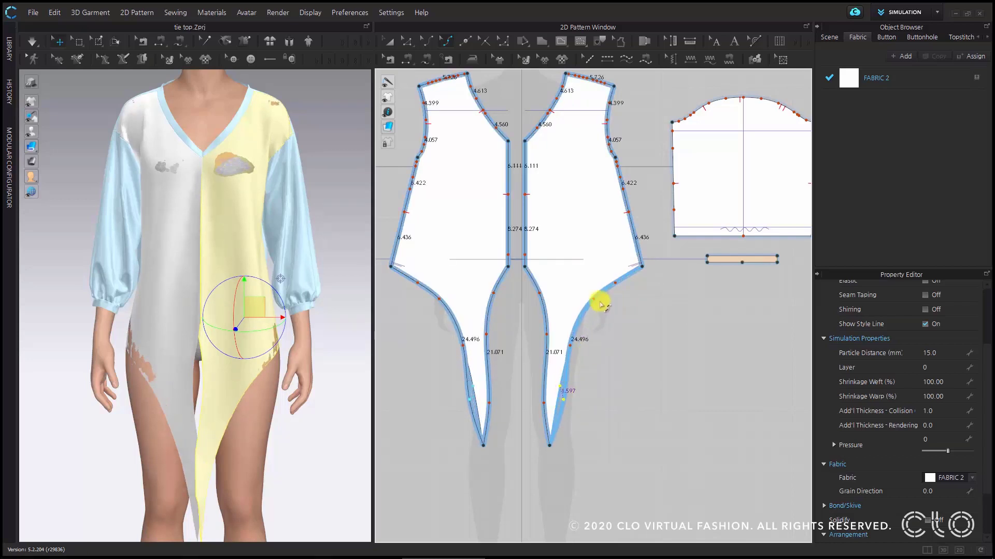
pyautogui.moveTo(590, 295)
pyautogui.mouseDown()
pyautogui.moveTo(612, 275)
pyautogui.moveTo(582, 284)
pyautogui.mouseUp()
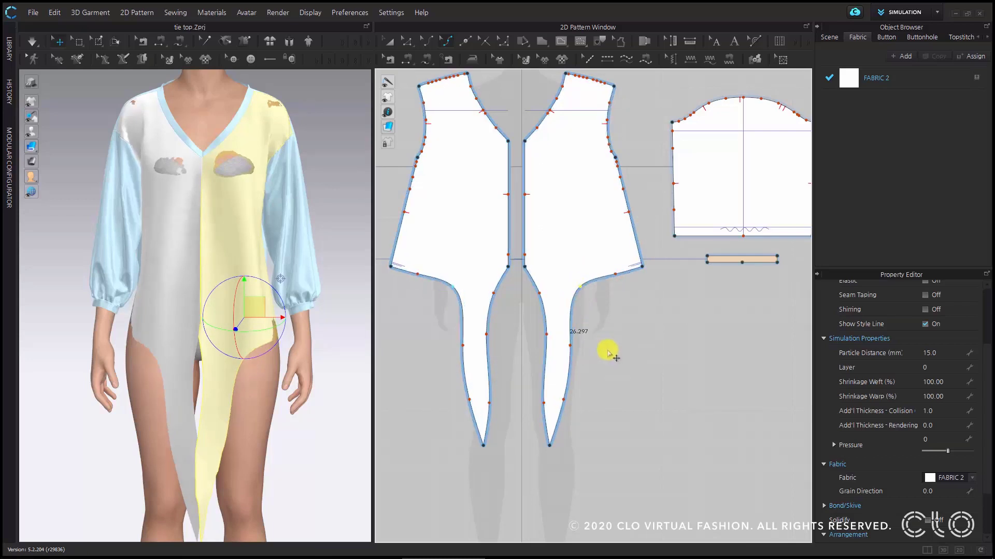
# - Simulate the reshaped fronts and pull the overlapping ties apart on the avatar
pyautogui.click(30, 39)
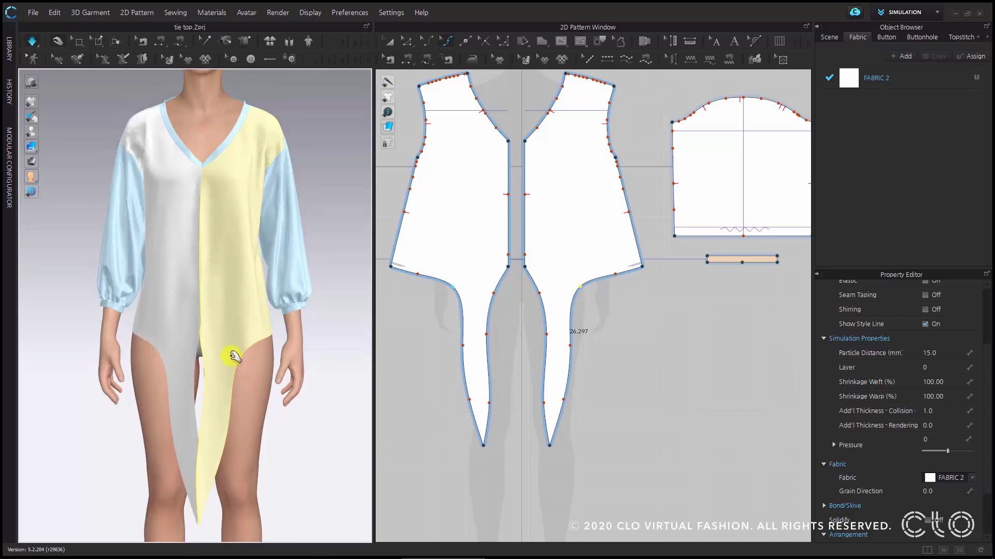
pyautogui.moveTo(177, 319); pyautogui.dragTo(164, 321)
pyautogui.moveTo(197, 425); pyautogui.dragTo(259, 385)
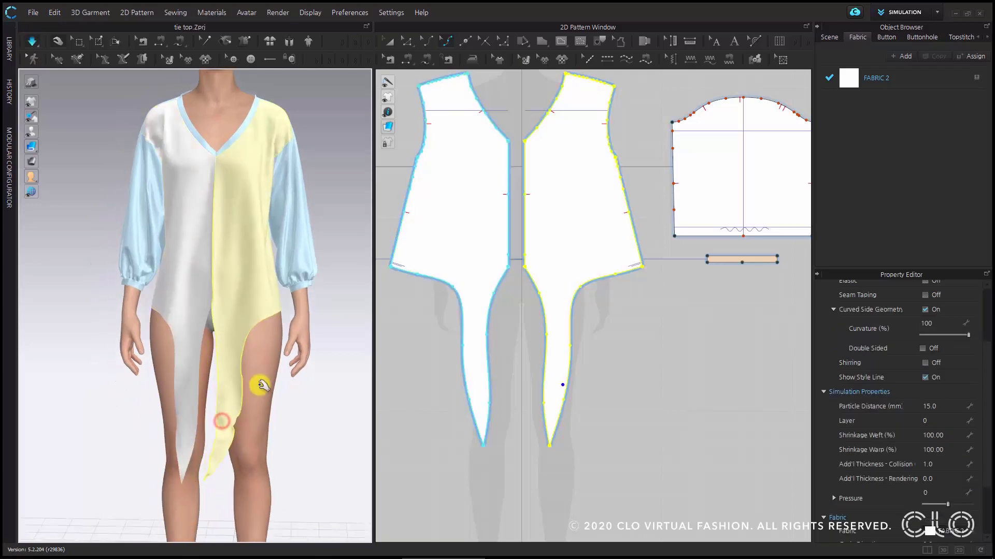
# - Raise the upper curve point on the tie's inner edge for an edge about 21.3 in long, and simulate the change
pyautogui.click(518, 295)
pyautogui.click(496, 297)
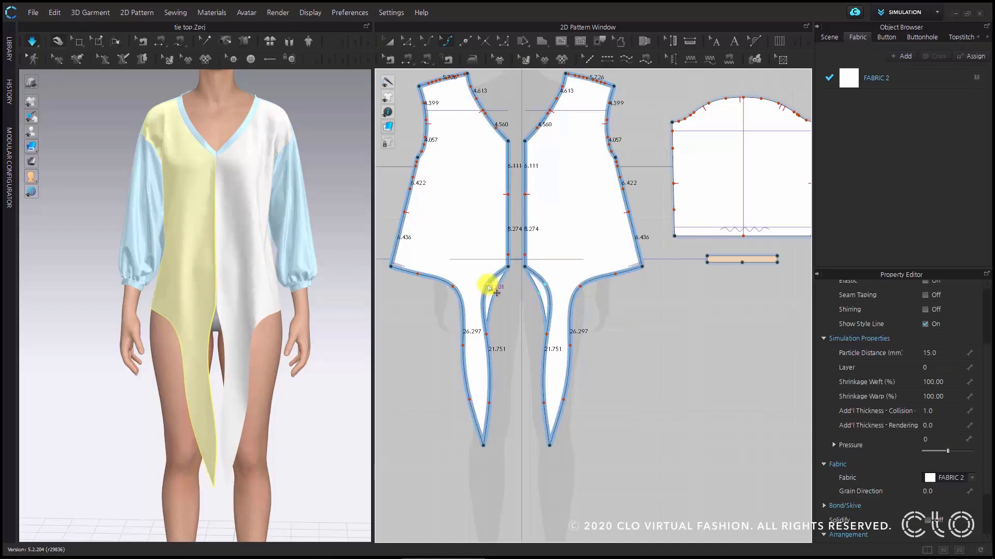
pyautogui.moveTo(493, 289); pyautogui.dragTo(492, 288)
pyautogui.click(37, 45)
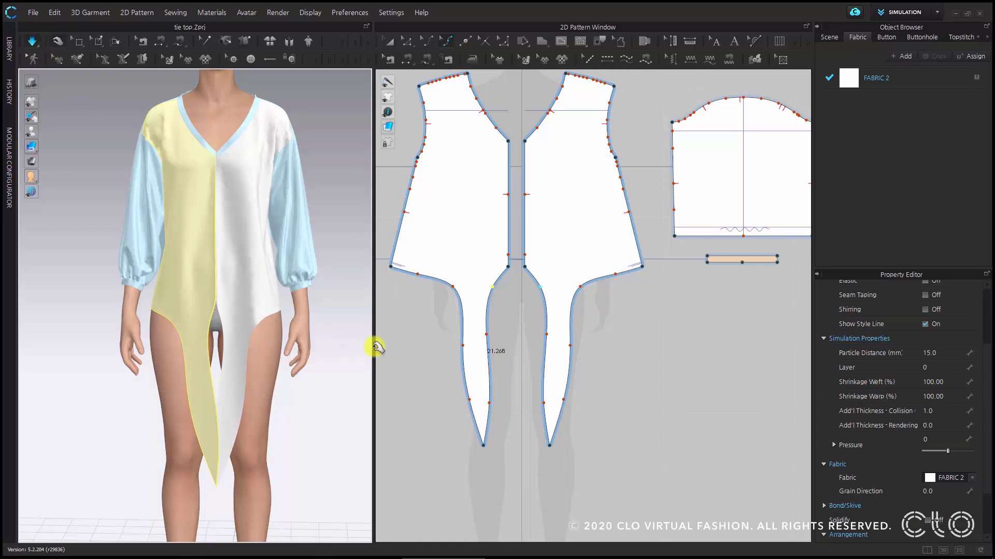
pyautogui.scroll(-2, 637, 381)
pyautogui.scroll(1, 637, 378)
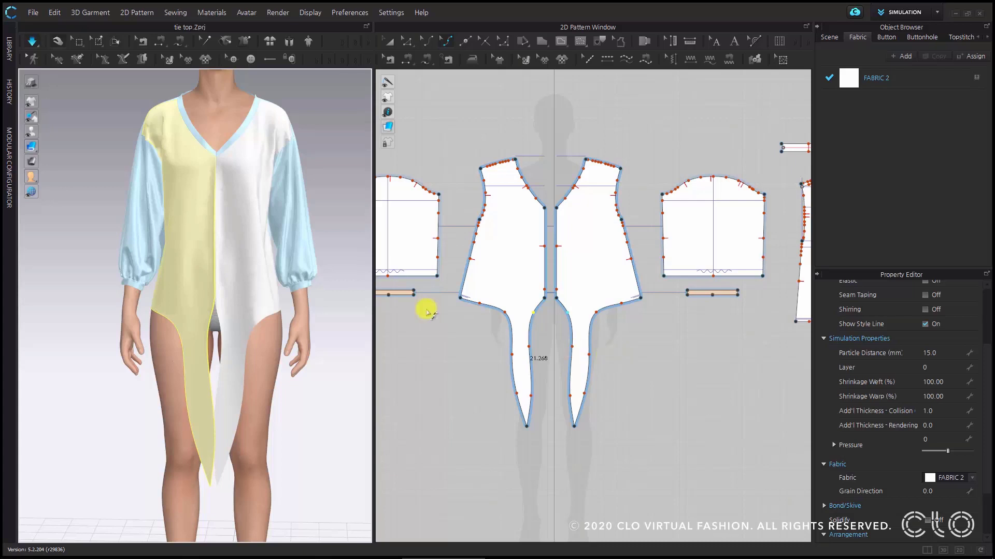
# - Set the additional collision thickness of the front pieces to 10 mm and check it on both fronts
pyautogui.scroll(5, 222, 300)
pyautogui.click(264, 288)
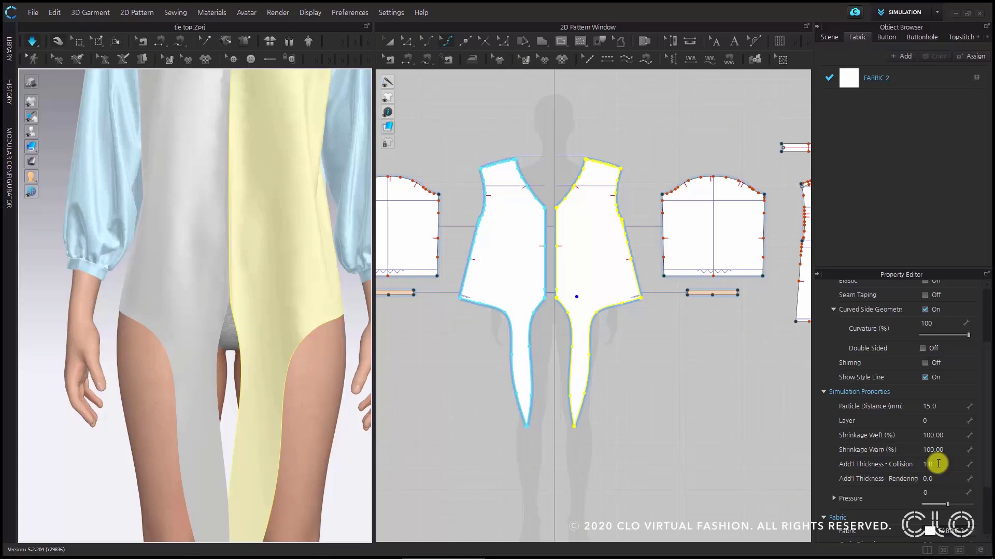
pyautogui.click(938, 463)
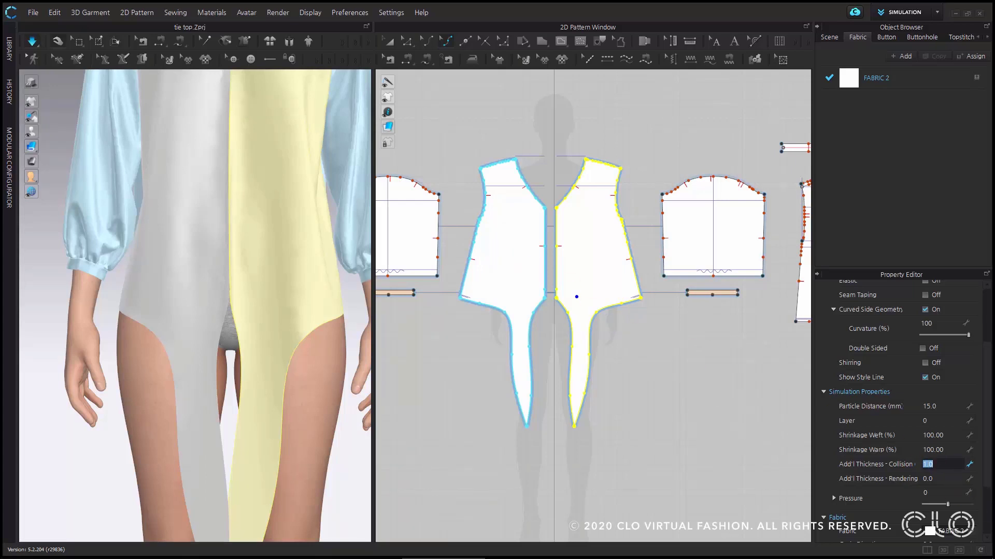
pyautogui.write('10')
pyautogui.press('Return')
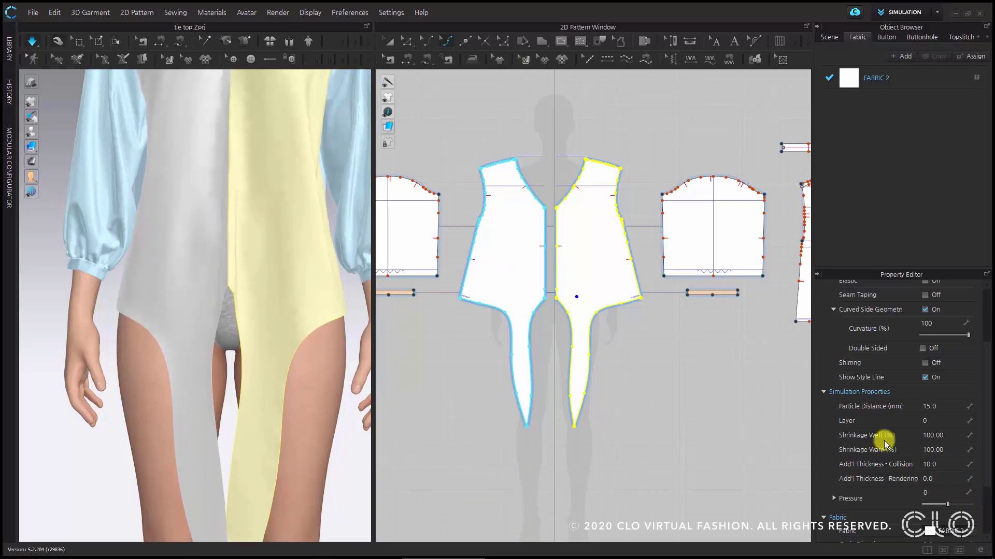
pyautogui.click(390, 41)
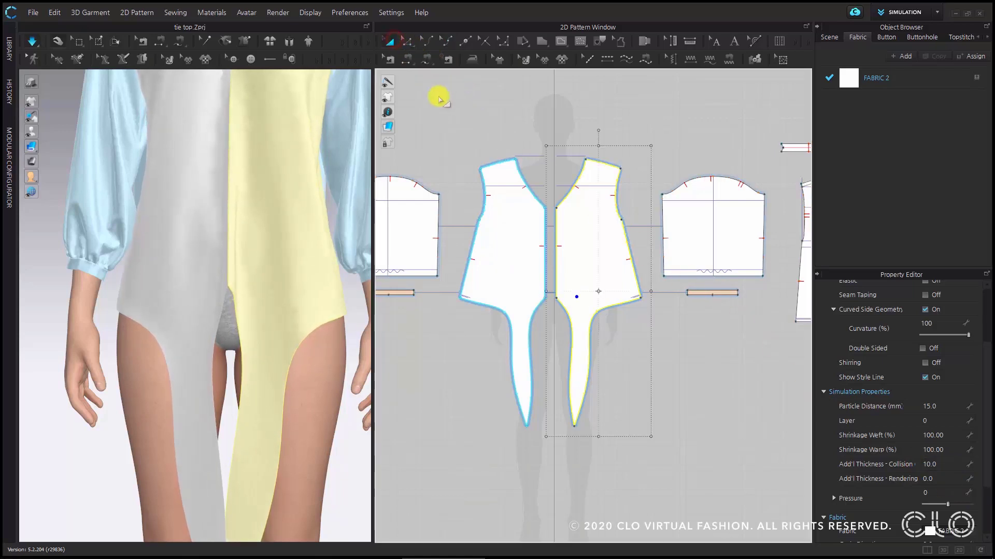
pyautogui.click(511, 223)
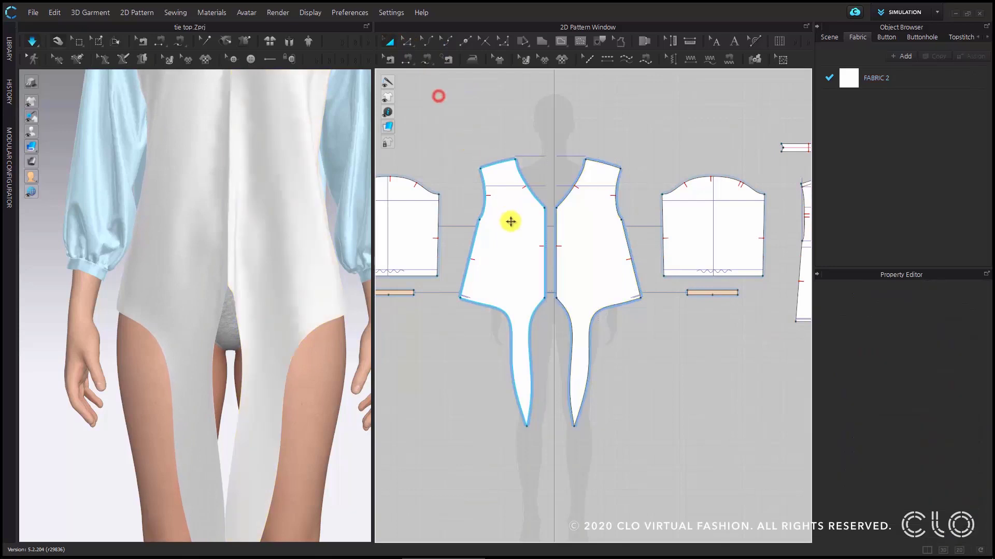
pyautogui.click(583, 244)
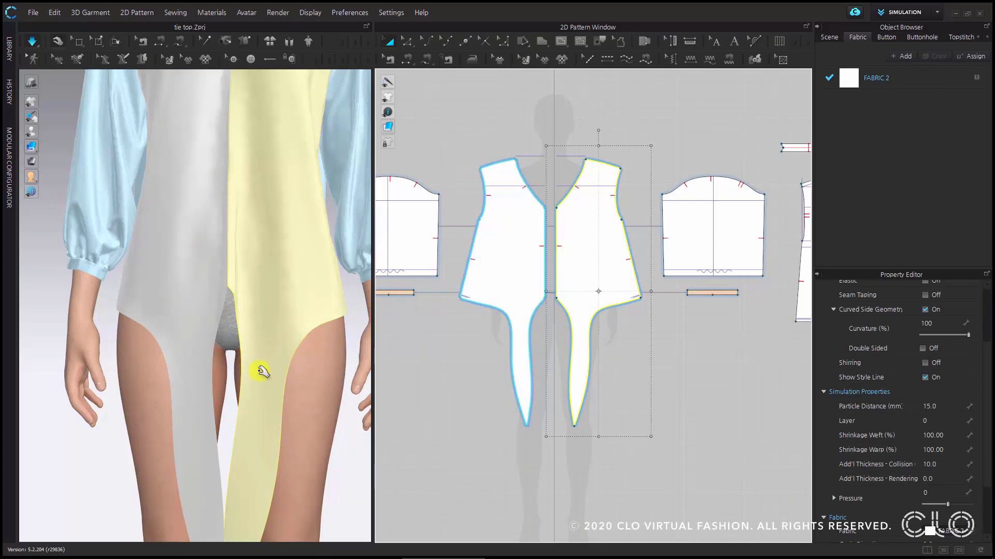
# - Pin a small patch of fabric on the lower part of the avatar's left front tie
pyautogui.scroll(-2, 258, 322)
pyautogui.scroll(-3, 256, 326)
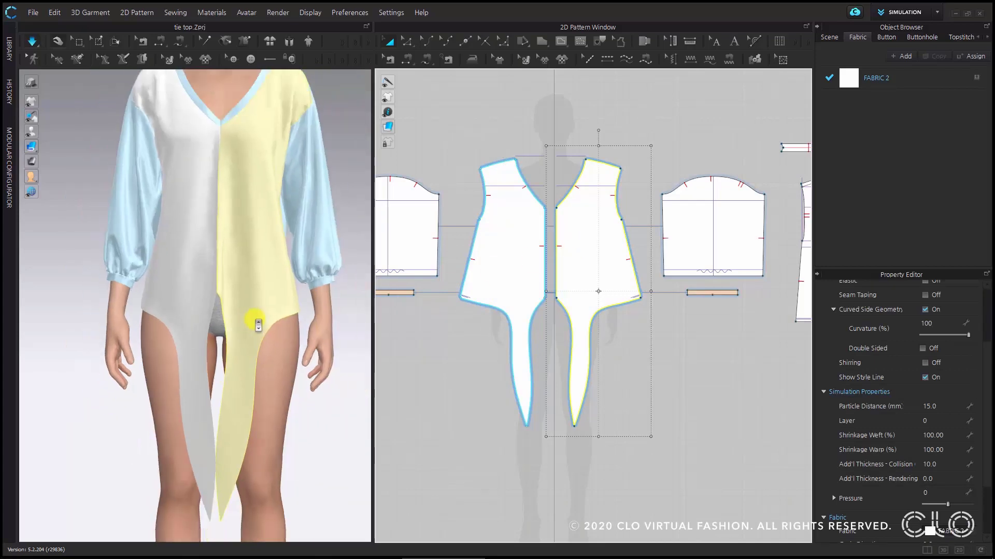
pyautogui.moveTo(249, 318)
pyautogui.mouseDown(button='right')
pyautogui.moveTo(316, 313)
pyautogui.moveTo(259, 311)
pyautogui.mouseUp(button='right')
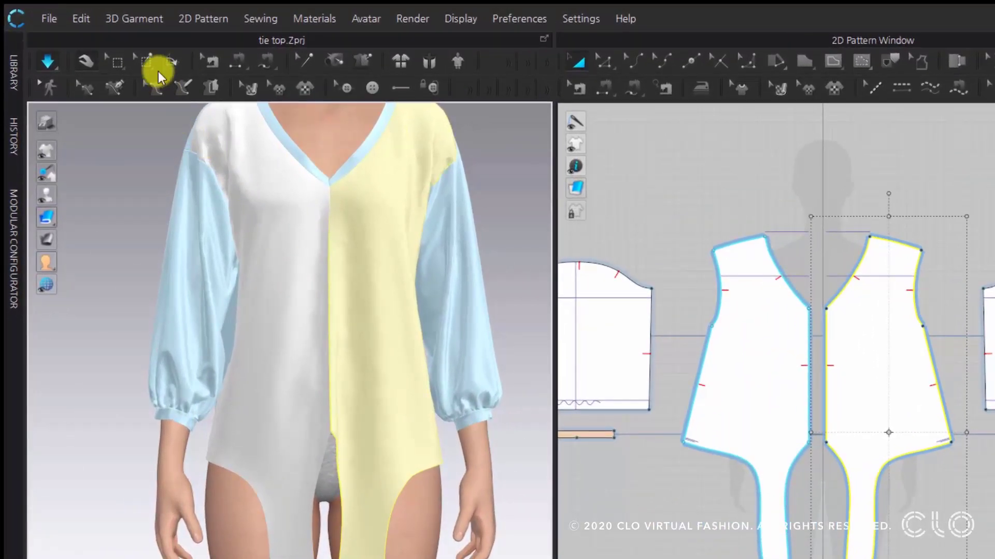
pyautogui.click(145, 62)
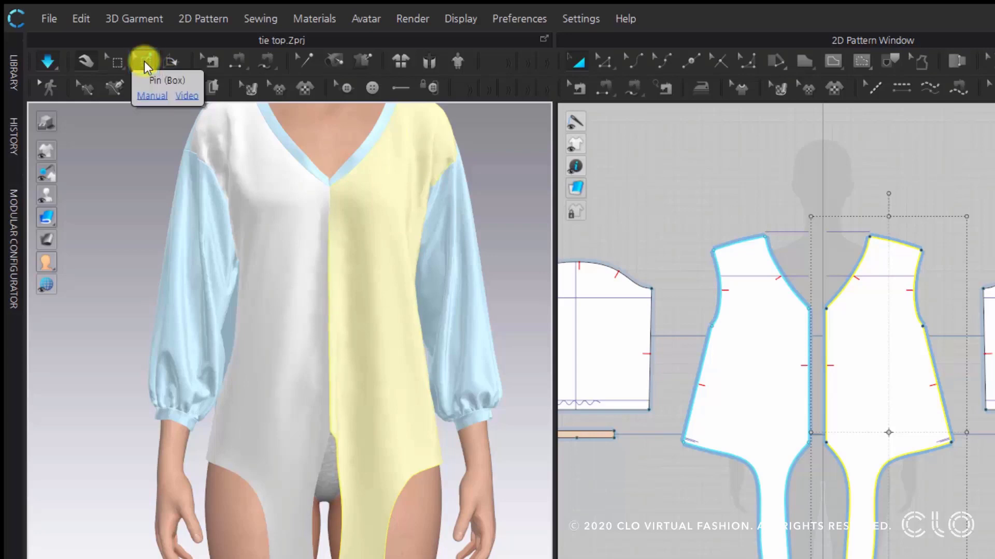
pyautogui.click(144, 61)
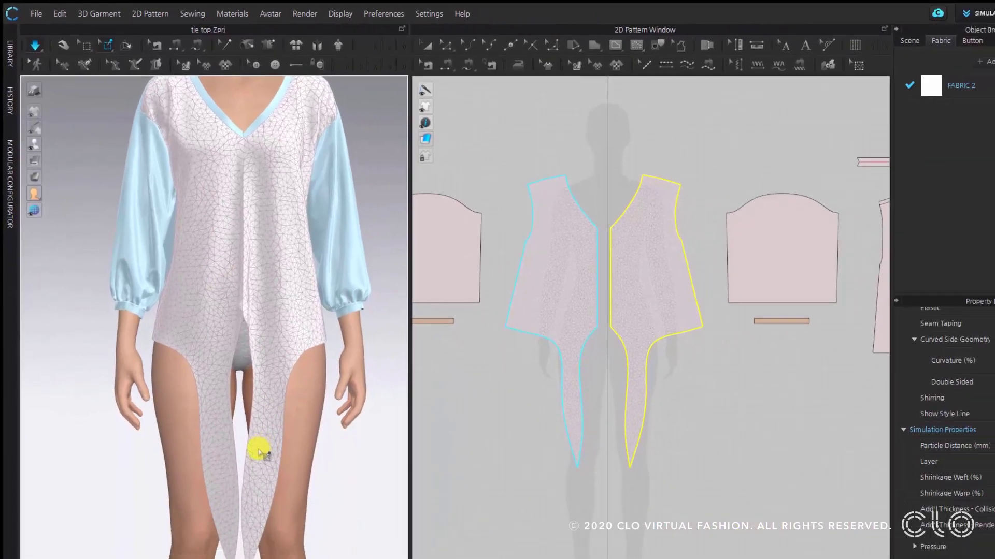
pyautogui.moveTo(251, 452); pyautogui.dragTo(270, 470)
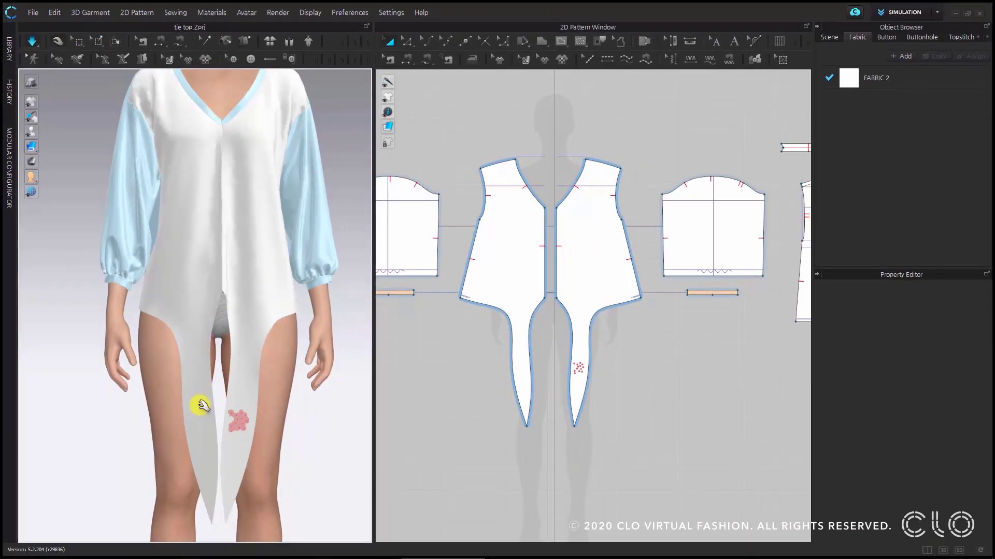
# - Add a single pin on the avatar's right tie, then delete all pins from the garment
pyautogui.press('w')
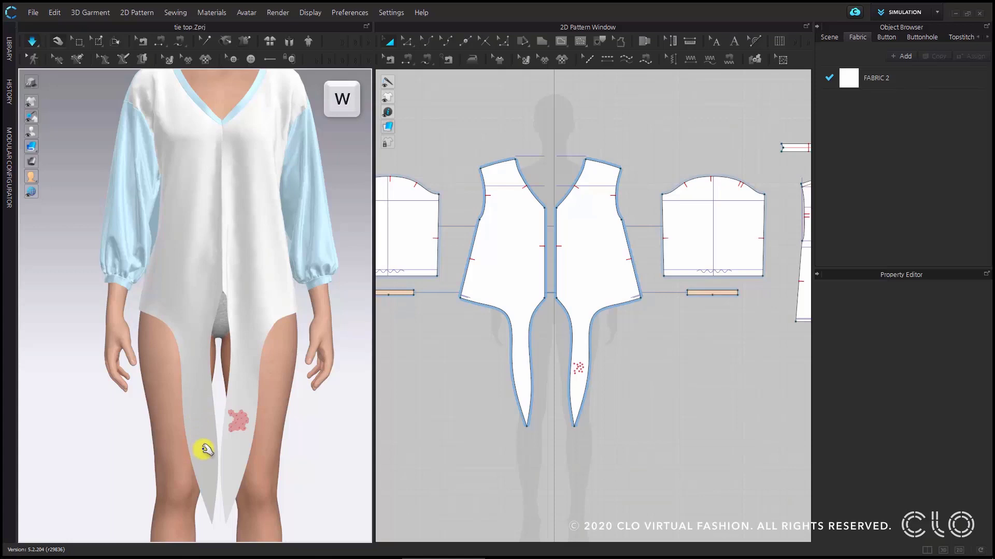
pyautogui.click(204, 450)
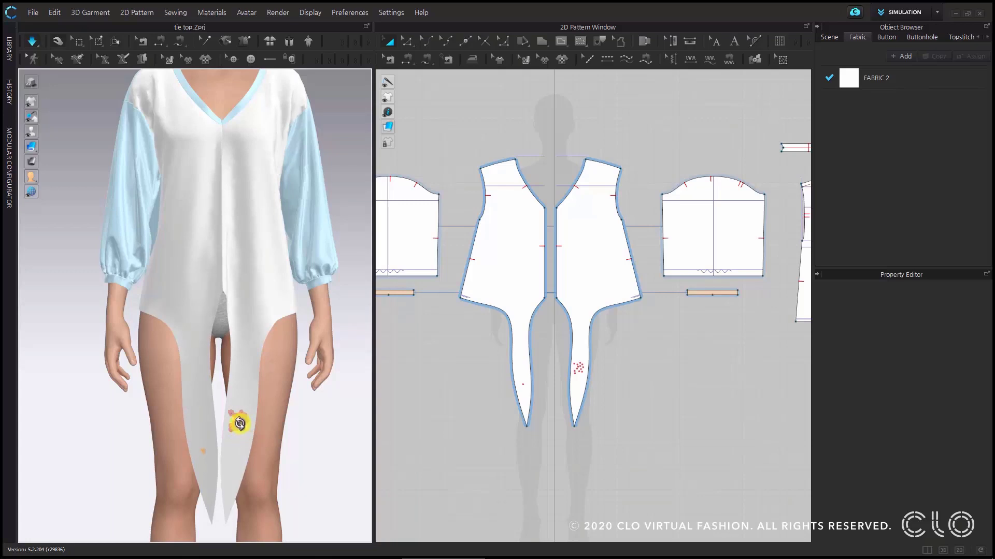
pyautogui.rightClick(239, 423)
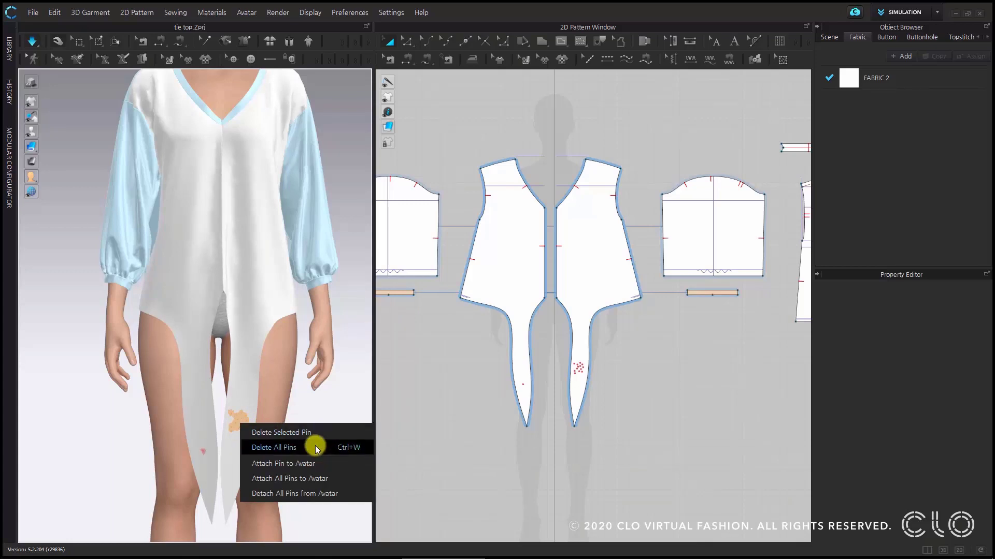
pyautogui.click(317, 414)
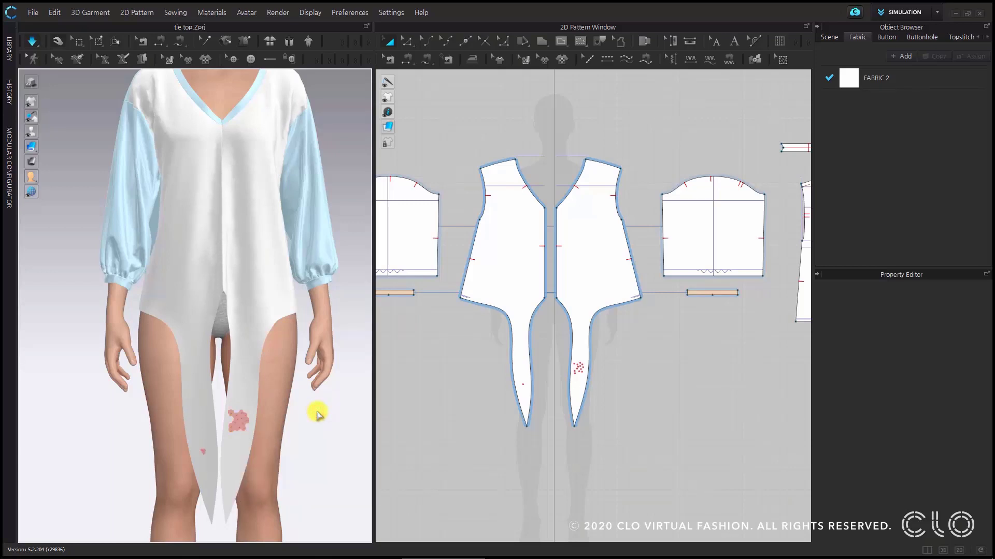
pyautogui.hotkey('ctrl', 'w')
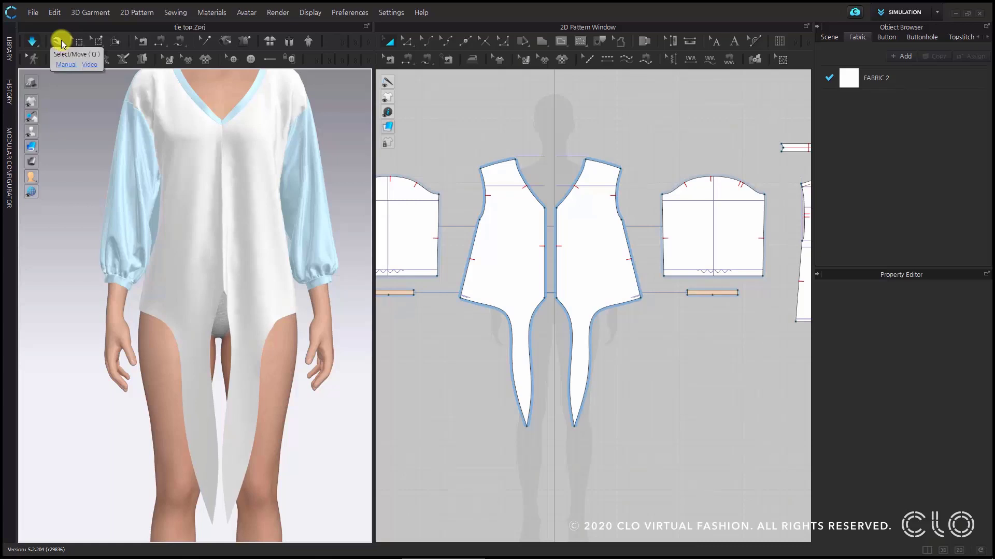
# - Place one pin near the pointed end of each front tie
pyautogui.click(60, 41)
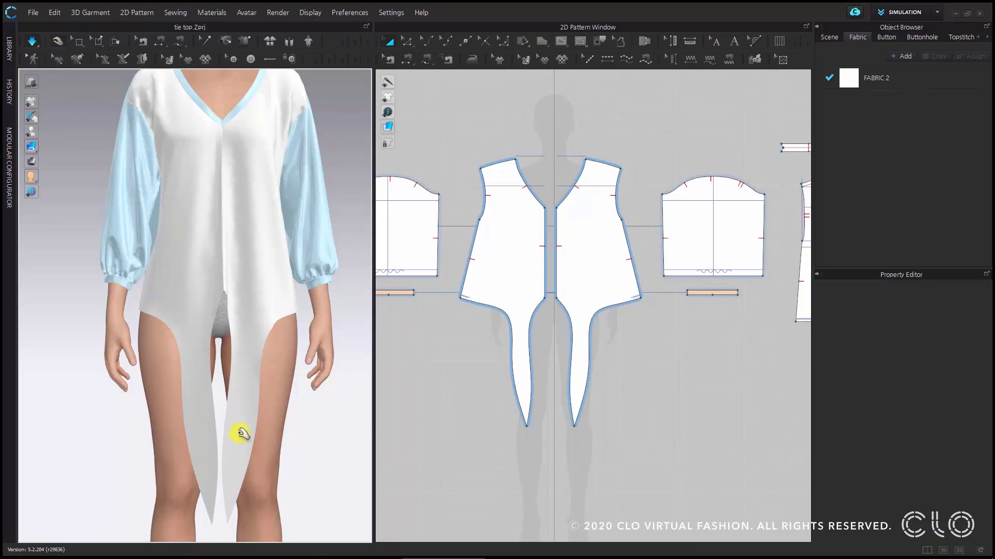
pyautogui.press('w')
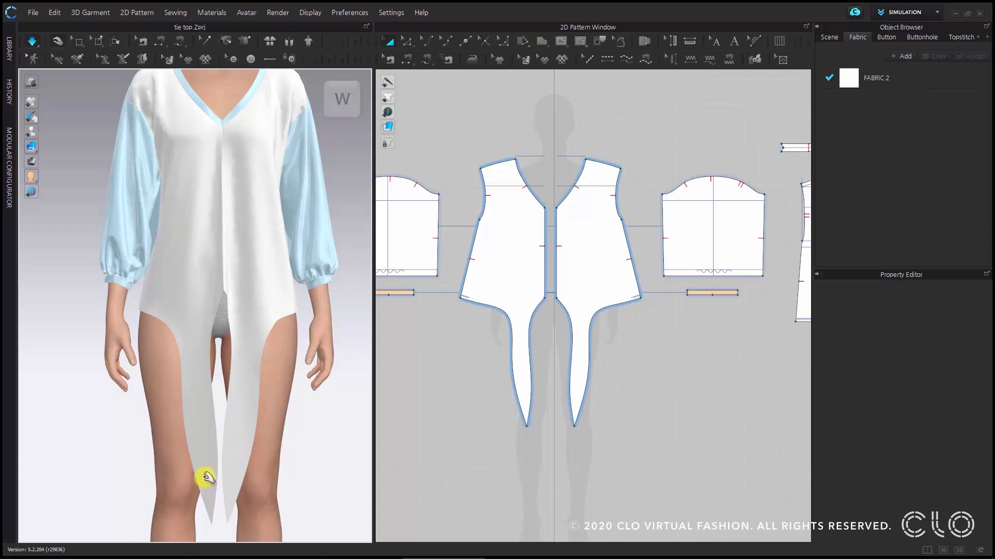
pyautogui.click(205, 474)
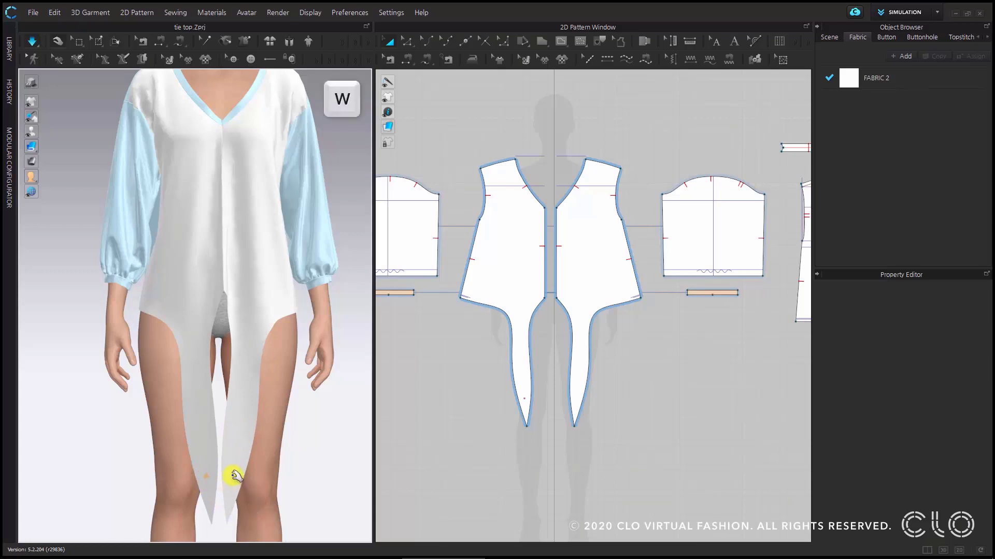
pyautogui.click(232, 475)
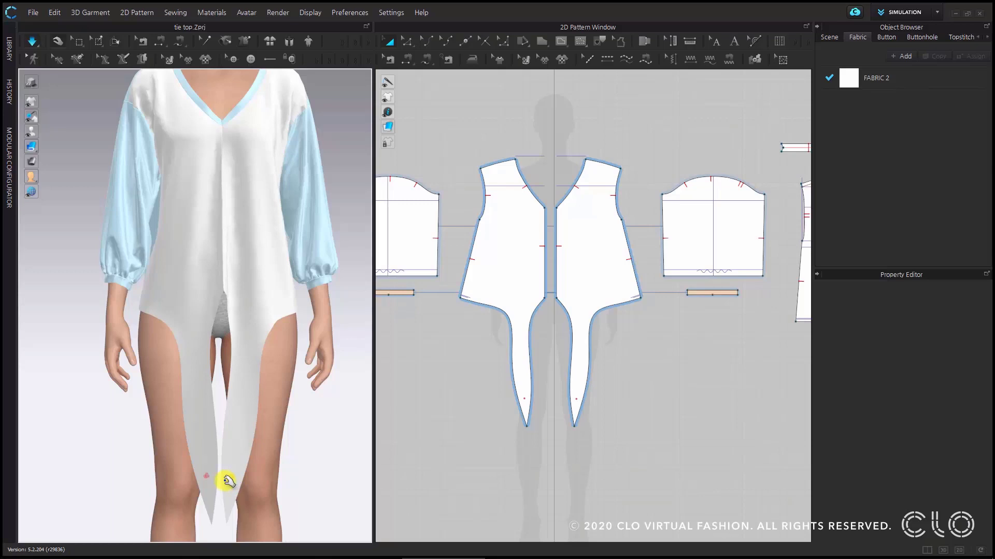
# - Pull the pinned end of the avatar's right tie forward and up until it stretches horizontally in front of the body
pyautogui.moveTo(205, 475)
pyautogui.mouseDown()
pyautogui.moveTo(193, 475)
pyautogui.moveTo(205, 475)
pyautogui.mouseUp()
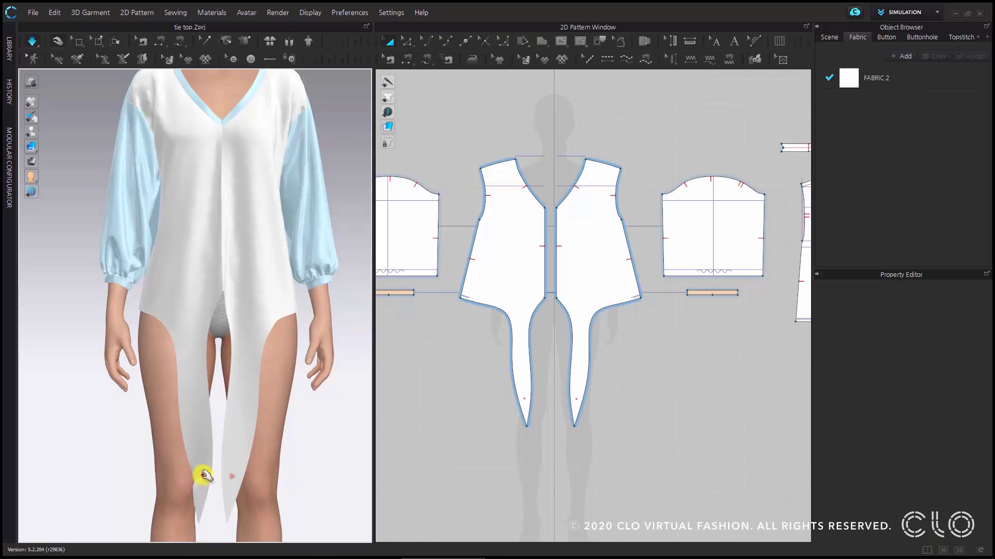
pyautogui.click(205, 475)
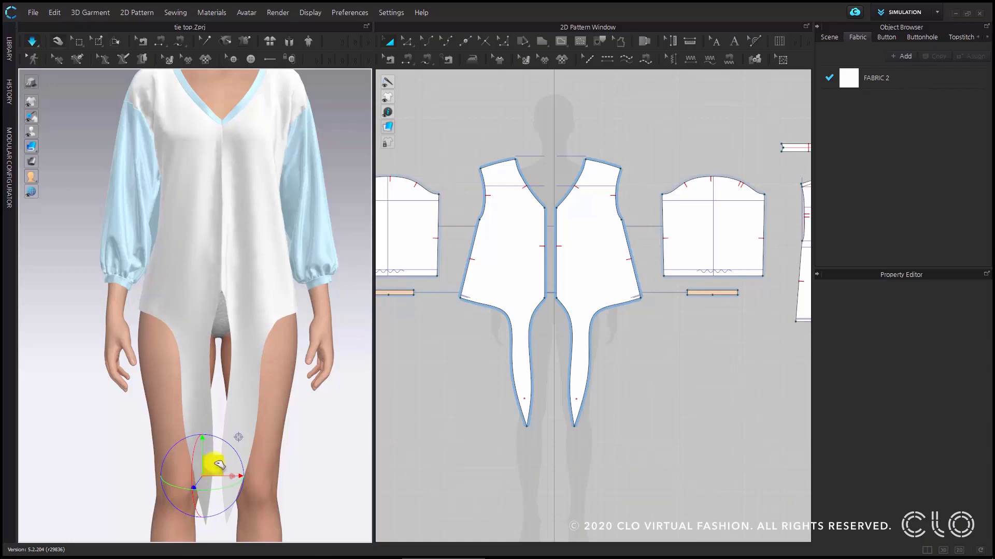
pyautogui.moveTo(218, 465); pyautogui.dragTo(217, 432)
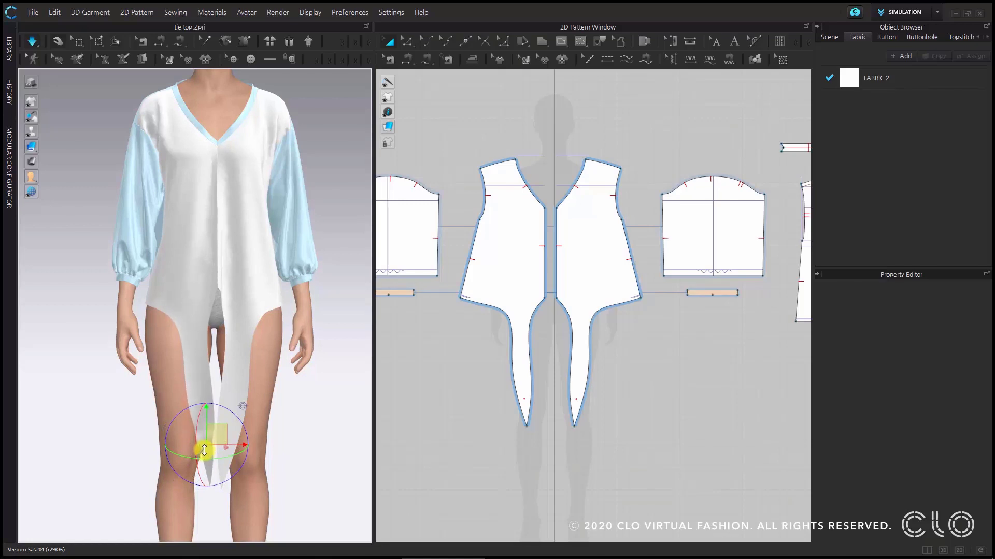
pyautogui.moveTo(206, 454); pyautogui.dragTo(220, 541)
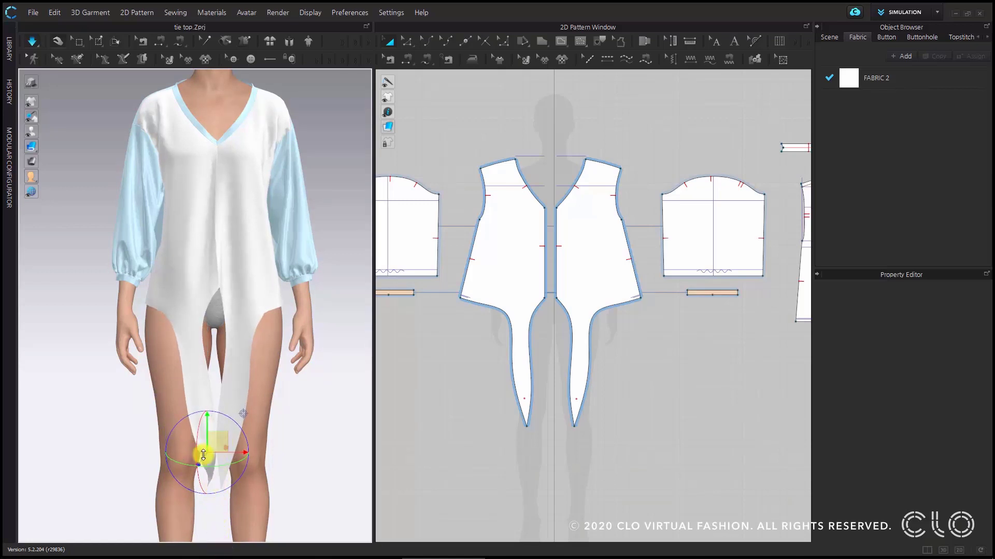
pyautogui.moveTo(215, 455); pyautogui.dragTo(322, 446, button='right')
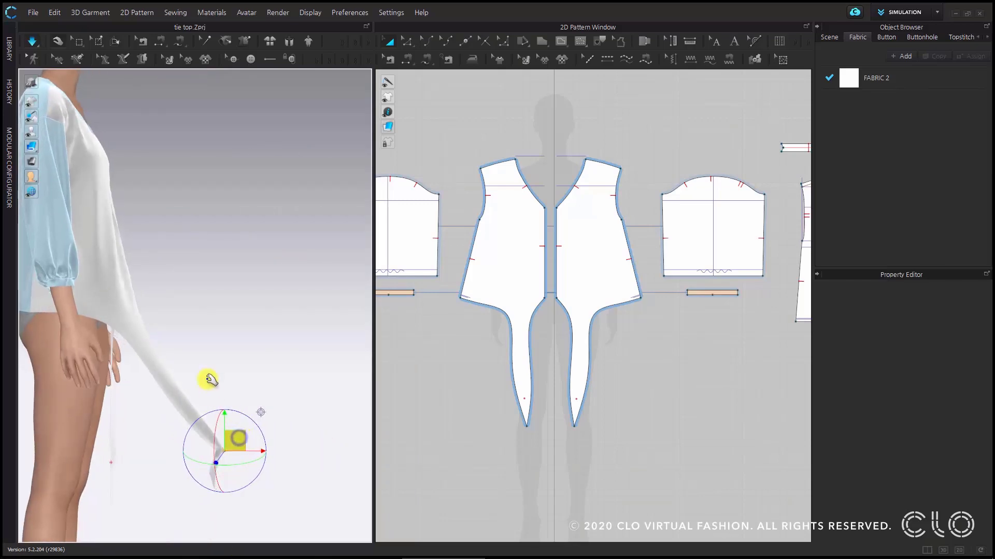
pyautogui.moveTo(230, 406); pyautogui.dragTo(246, 439, button='middle')
pyautogui.moveTo(254, 480); pyautogui.dragTo(318, 325)
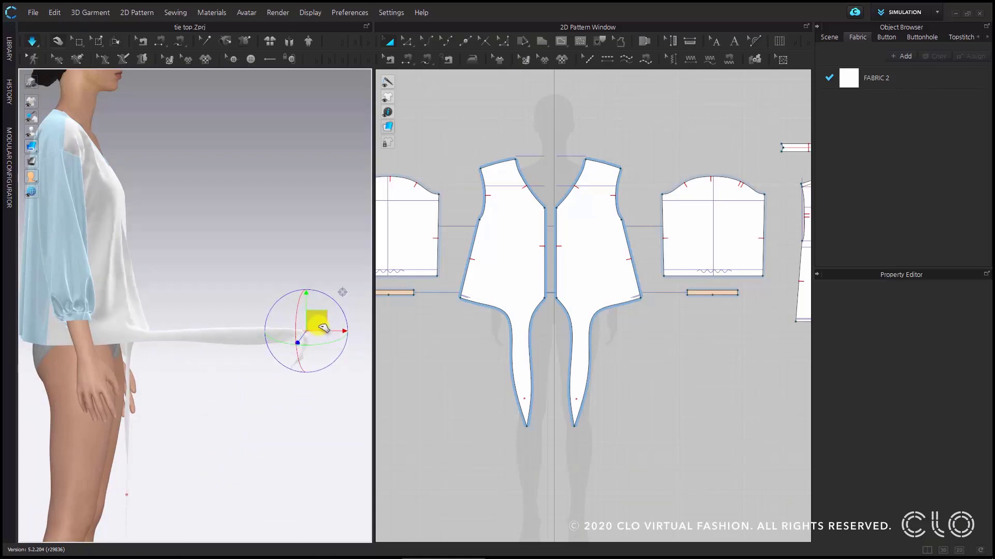
# - Pull the pinned end of the avatar's left tie forward and up beside the raised right tie
pyautogui.moveTo(277, 416); pyautogui.dragTo(162, 422, button='right')
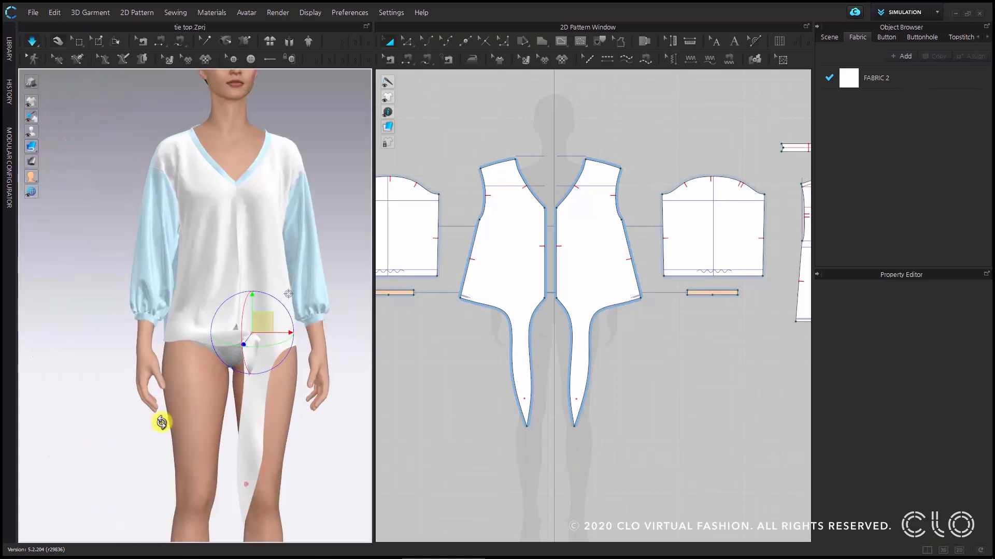
pyautogui.press('2')
pyautogui.click(276, 483)
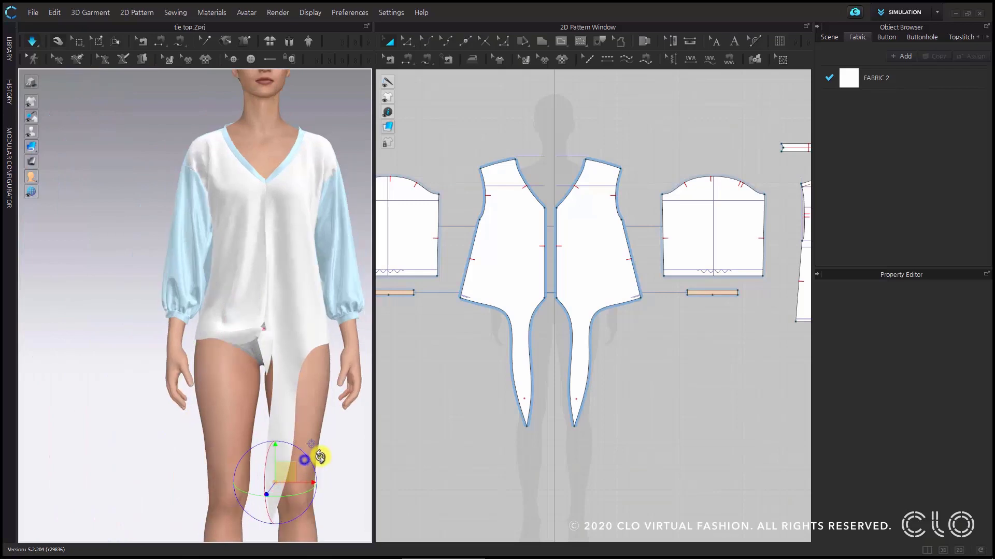
pyautogui.moveTo(275, 487); pyautogui.dragTo(287, 533)
pyautogui.moveTo(325, 437); pyautogui.dragTo(192, 441, button='right')
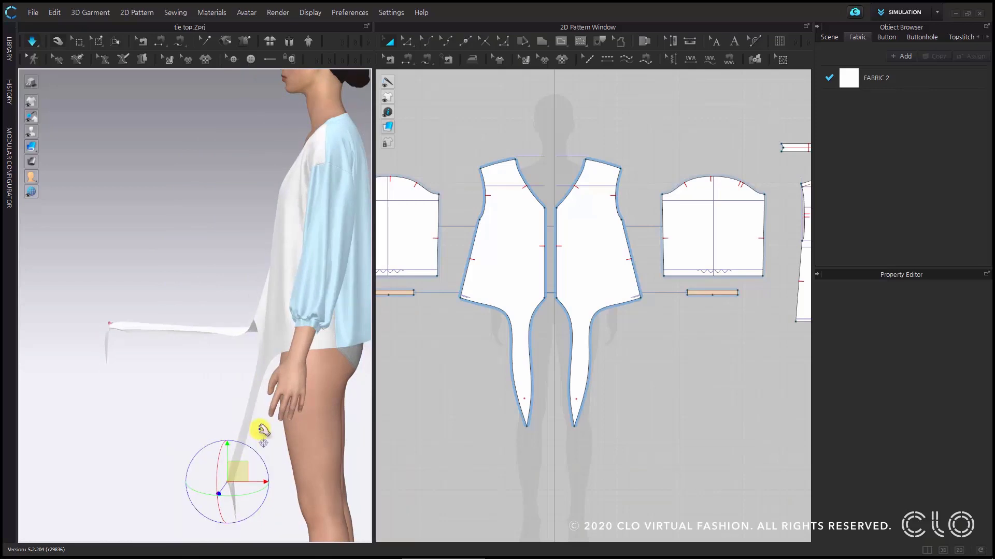
pyautogui.moveTo(262, 434); pyautogui.dragTo(281, 430, button='middle')
pyautogui.moveTo(255, 468); pyautogui.dragTo(159, 331)
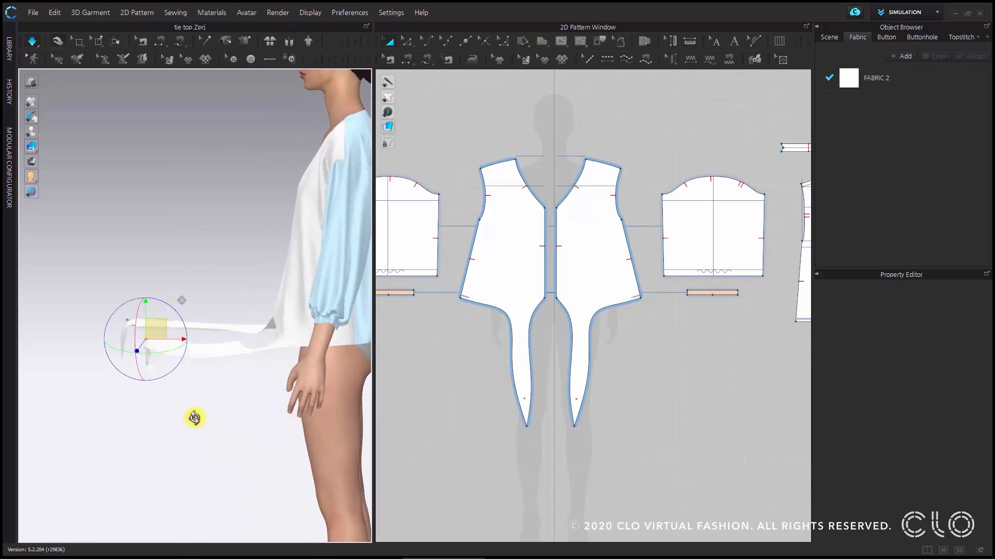
# - Cross the two raised ties by moving their pinned ends to opposite sides and straighten the avatar's right tie
pyautogui.moveTo(196, 415); pyautogui.dragTo(222, 370, button='right')
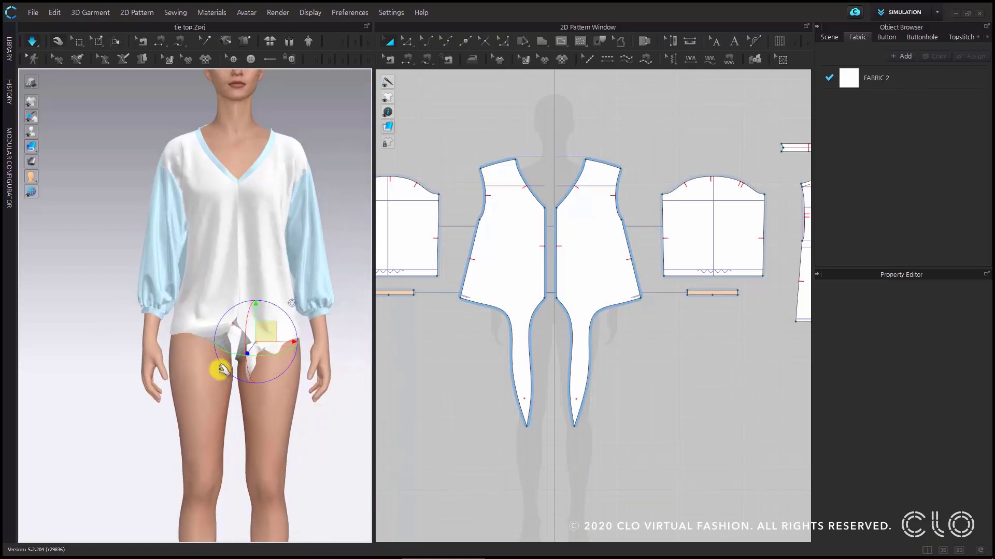
pyautogui.moveTo(235, 333); pyautogui.dragTo(258, 328)
pyautogui.click(342, 315)
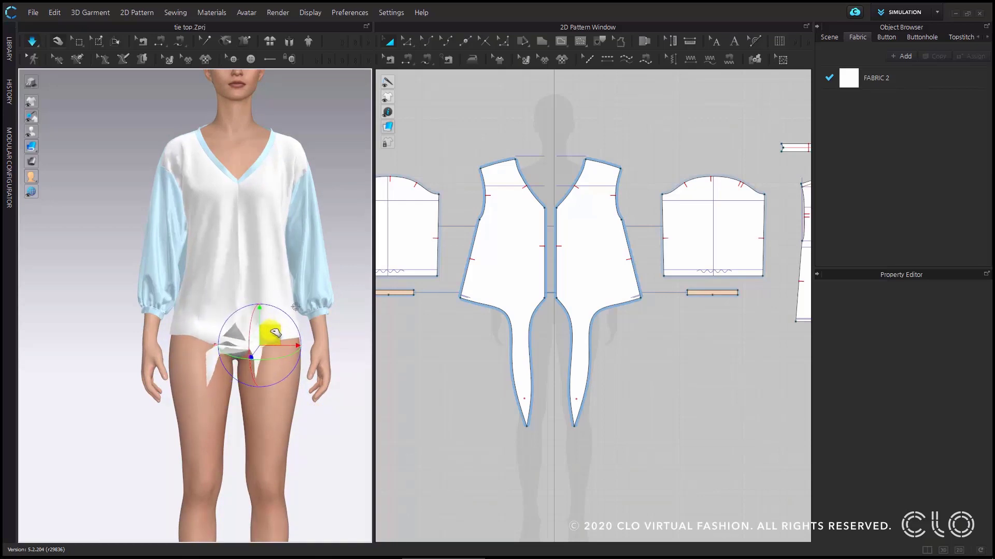
pyautogui.scroll(4, 259, 318)
pyautogui.moveTo(277, 337); pyautogui.dragTo(266, 349, button='middle')
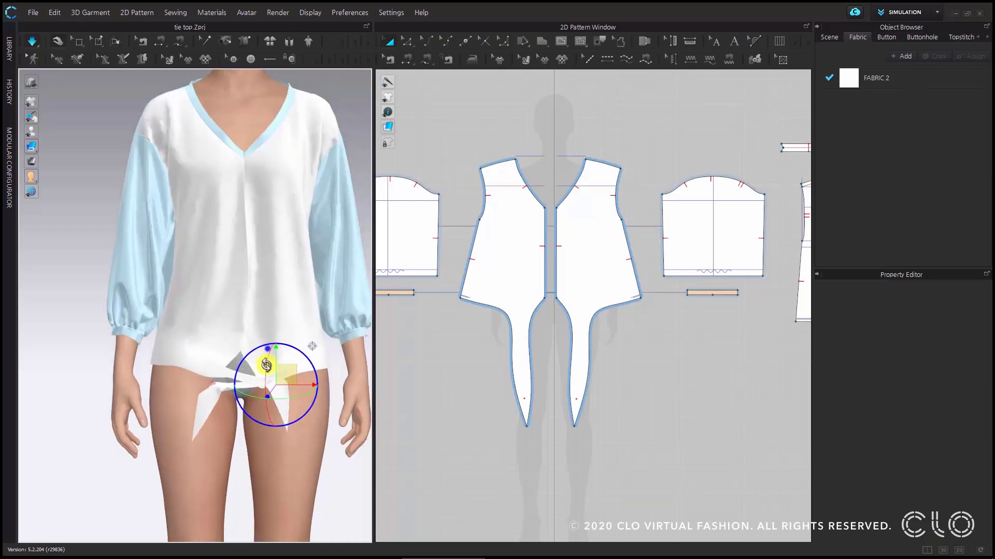
pyautogui.moveTo(267, 349); pyautogui.dragTo(265, 390, button='right')
pyautogui.moveTo(273, 359); pyautogui.dragTo(275, 409, button='middle')
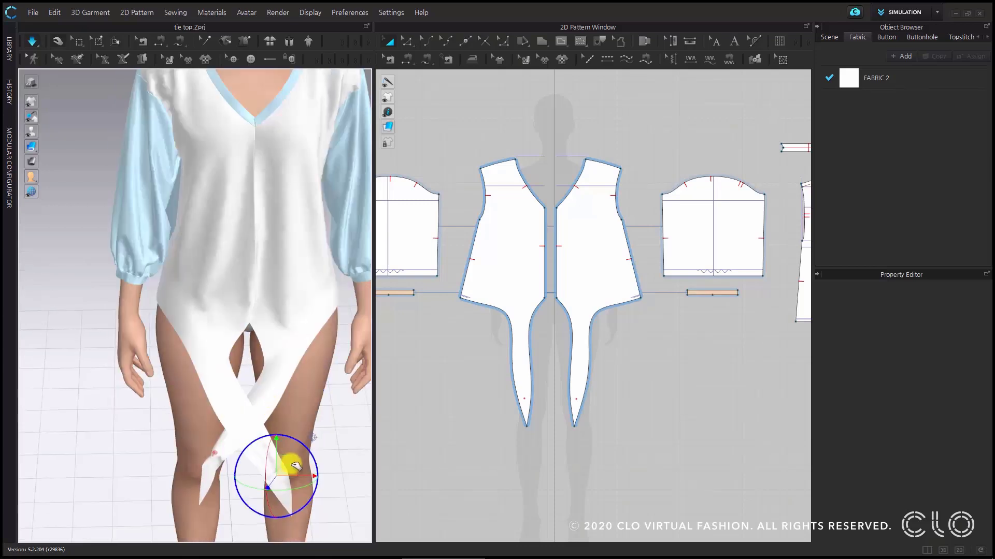
pyautogui.moveTo(294, 456); pyautogui.dragTo(308, 450)
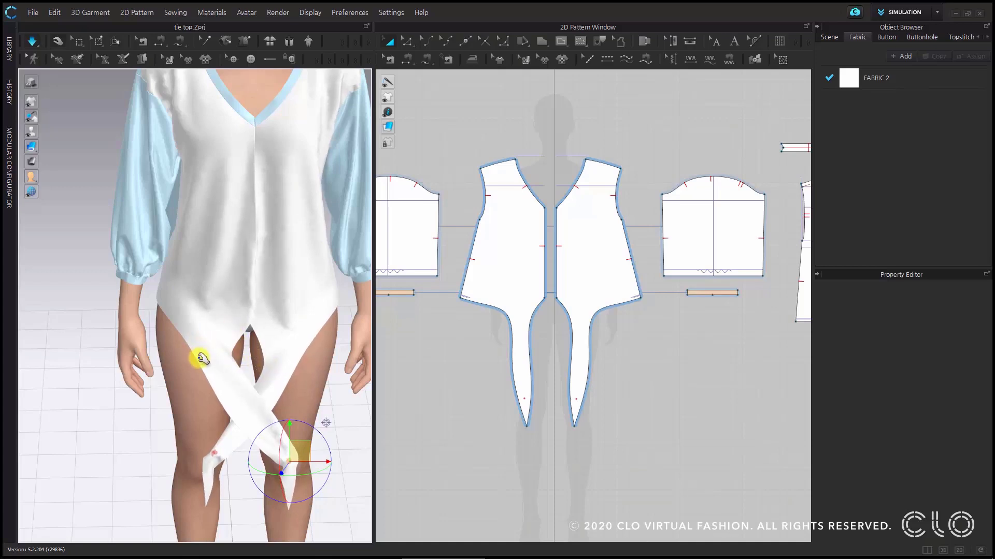
# - Pin the upper inner edge of each tie and move these pins apart to widen the opening above the crossing
pyautogui.scroll(2, 253, 363)
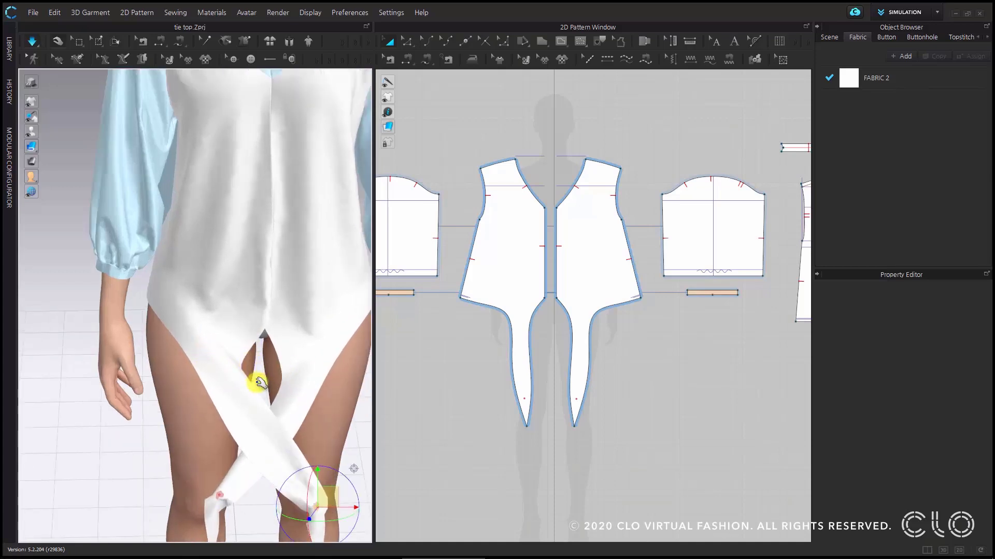
pyautogui.moveTo(257, 383); pyautogui.dragTo(226, 388, button='middle')
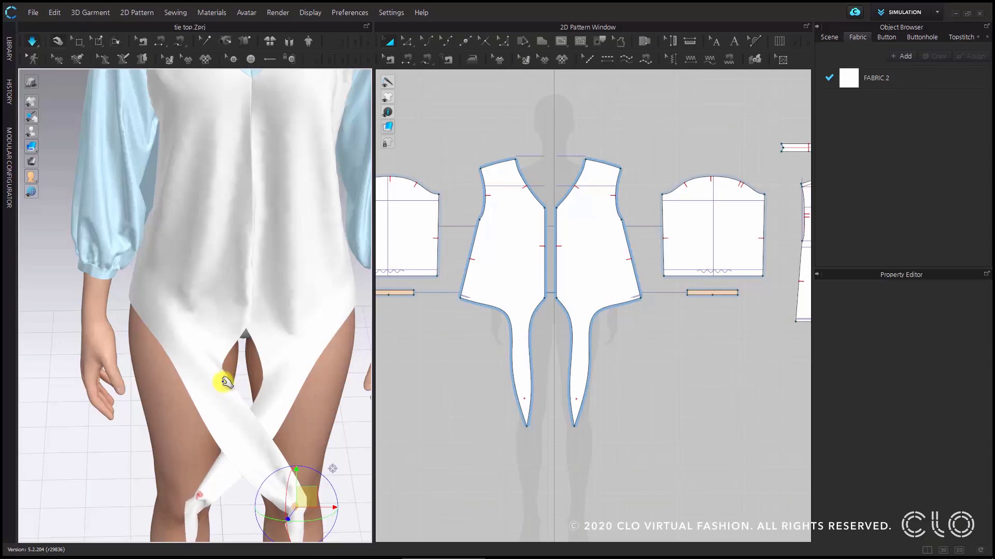
pyautogui.press('w')
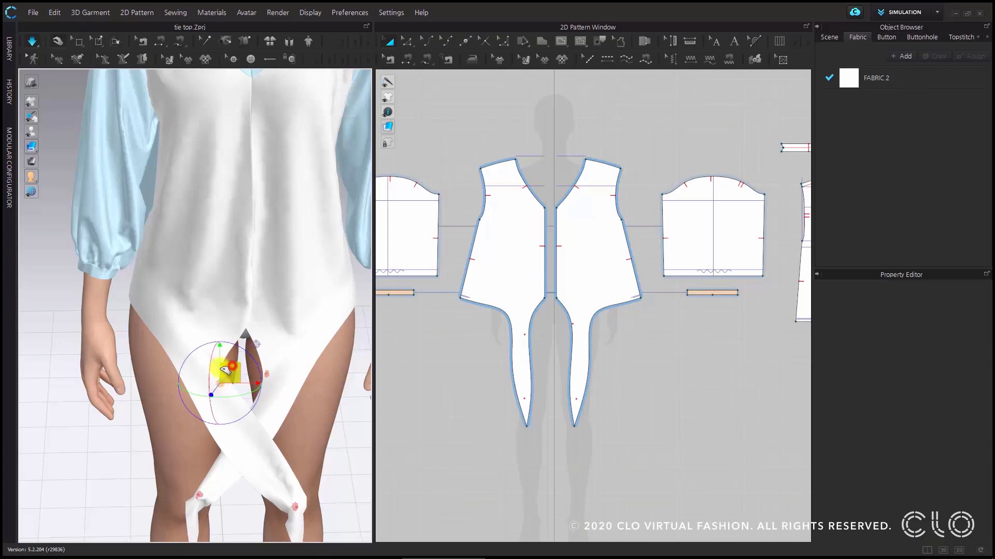
pyautogui.moveTo(225, 369); pyautogui.dragTo(297, 366)
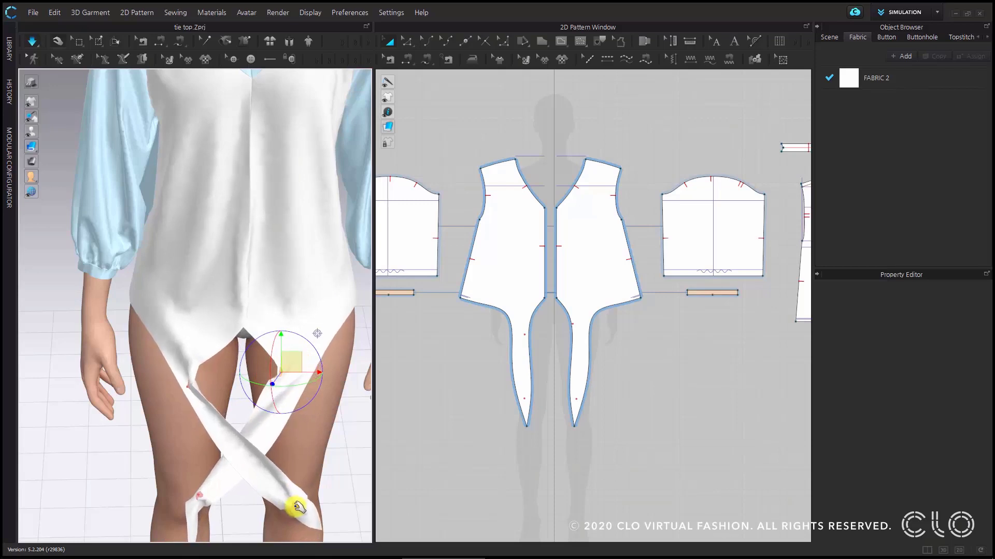
# - Wrap the pinned end of the avatar's right tie under the other tie and back toward the body
pyautogui.click(300, 502)
pyautogui.moveTo(301, 501); pyautogui.dragTo(289, 457, button='middle')
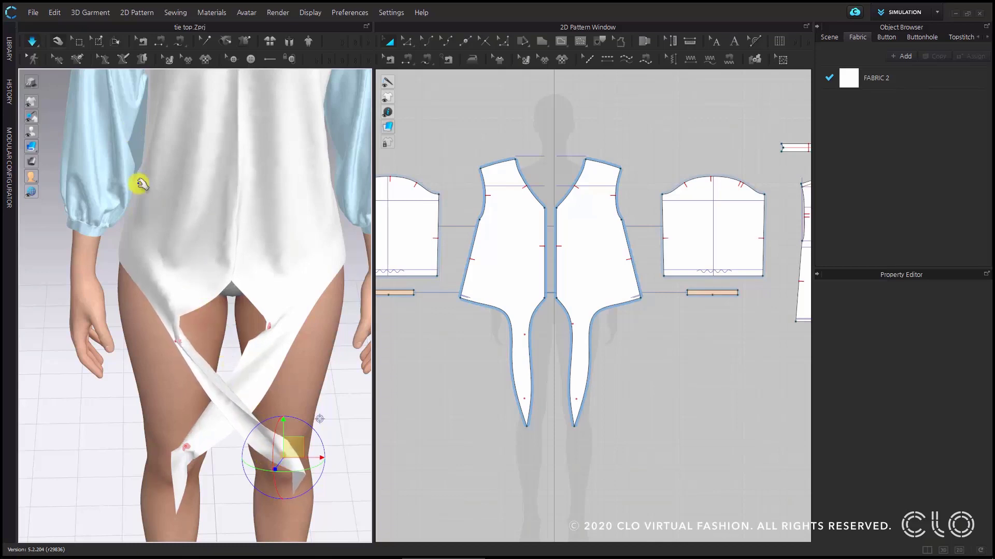
pyautogui.moveTo(259, 418); pyautogui.dragTo(296, 450, button='right')
pyautogui.moveTo(299, 493); pyautogui.dragTo(264, 489)
pyautogui.moveTo(271, 485); pyautogui.dragTo(255, 384, button='middle')
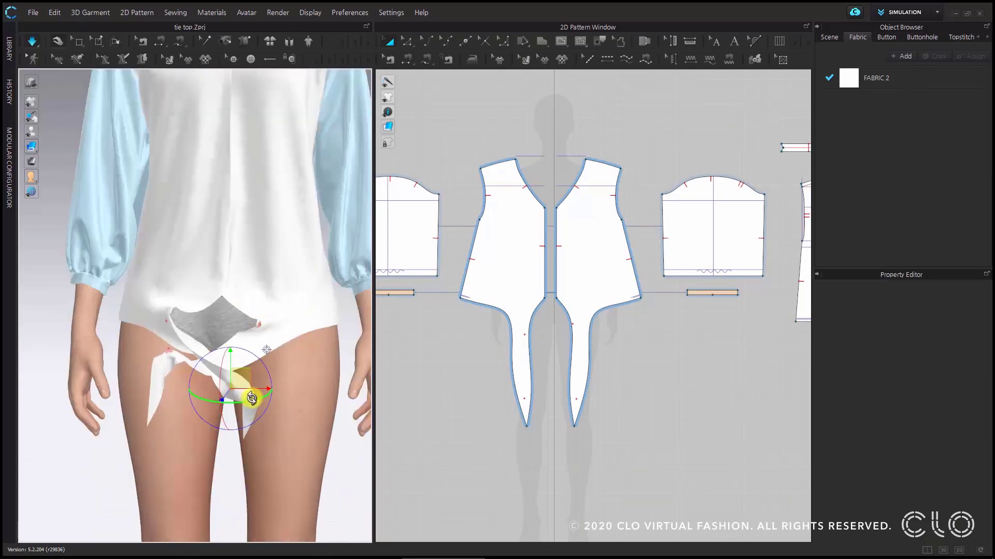
pyautogui.moveTo(304, 406); pyautogui.dragTo(209, 395, button='right')
pyautogui.moveTo(310, 389); pyautogui.dragTo(90, 336, button='middle')
pyautogui.moveTo(119, 377); pyautogui.dragTo(91, 403, button='middle')
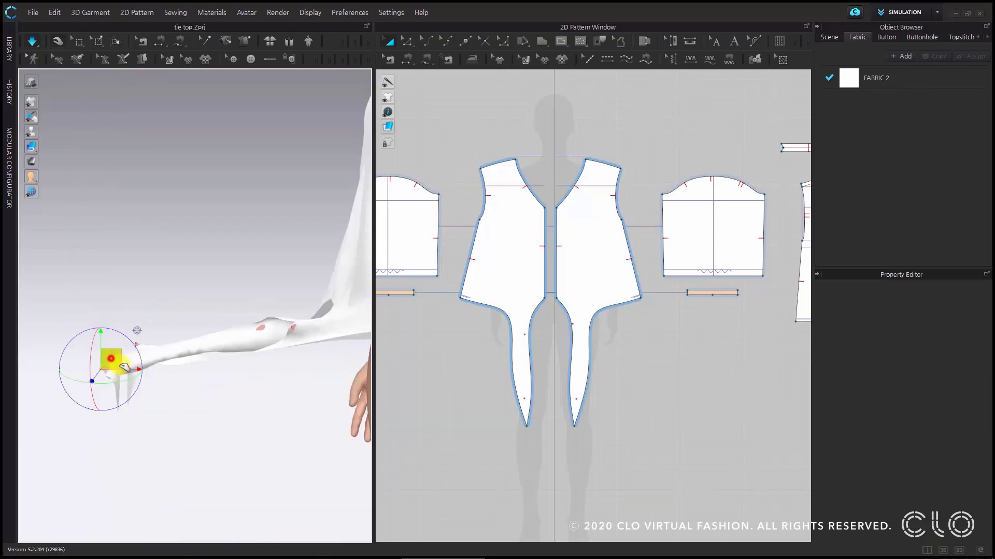
pyautogui.moveTo(124, 368); pyautogui.dragTo(347, 360)
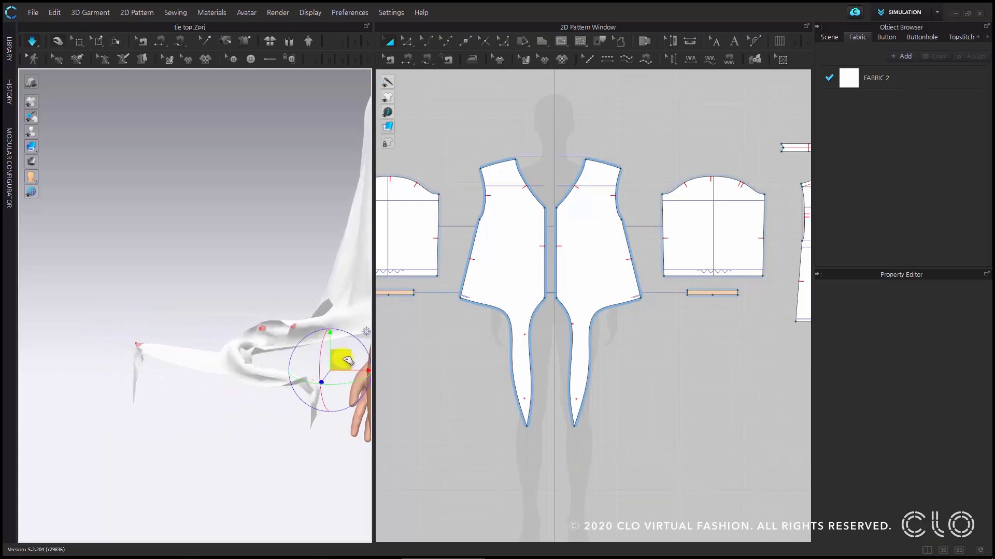
# - Pull the pinned end of the avatar's right tie up through the opening behind the crossing
pyautogui.moveTo(266, 400); pyautogui.dragTo(232, 387, button='right')
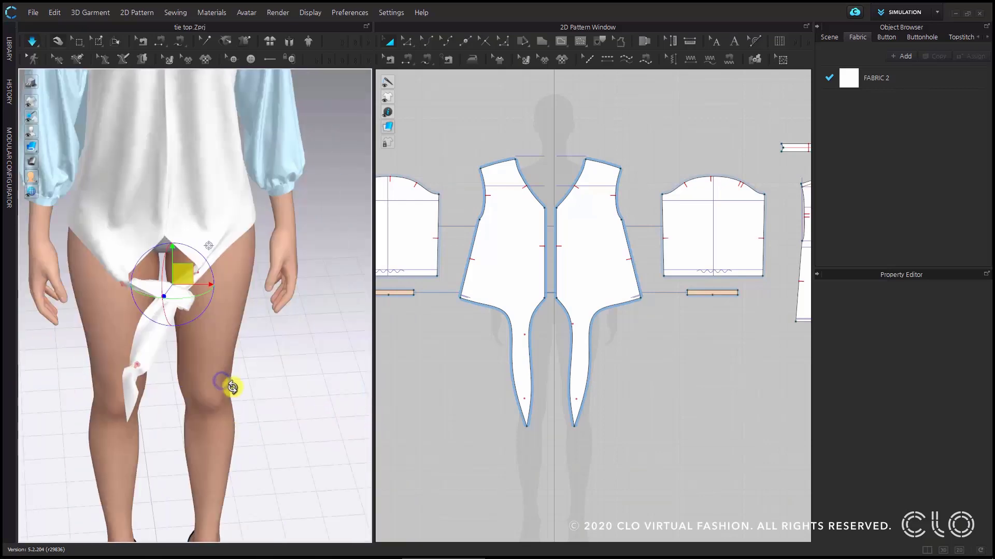
pyautogui.moveTo(288, 384); pyautogui.dragTo(335, 445, button='middle')
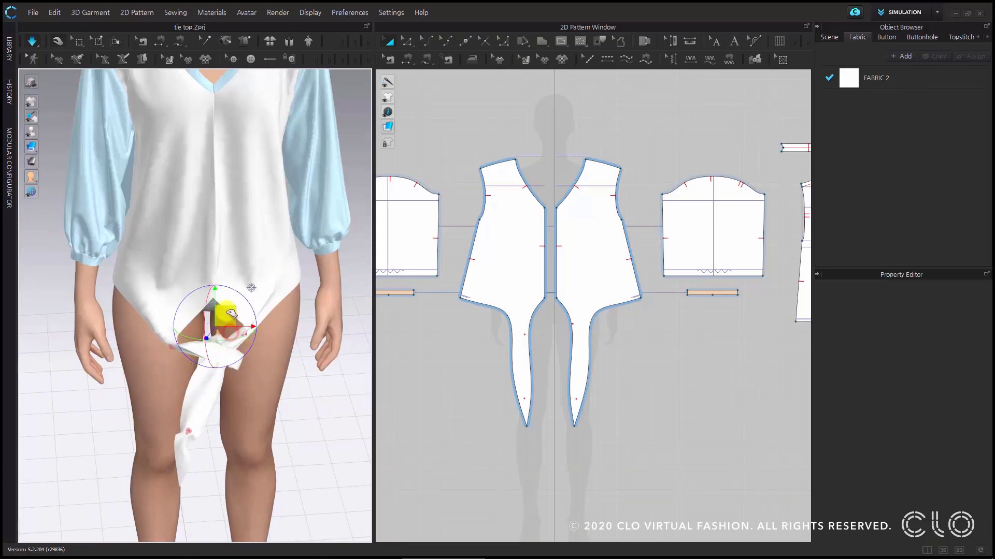
pyautogui.moveTo(265, 361); pyautogui.dragTo(200, 327, button='right')
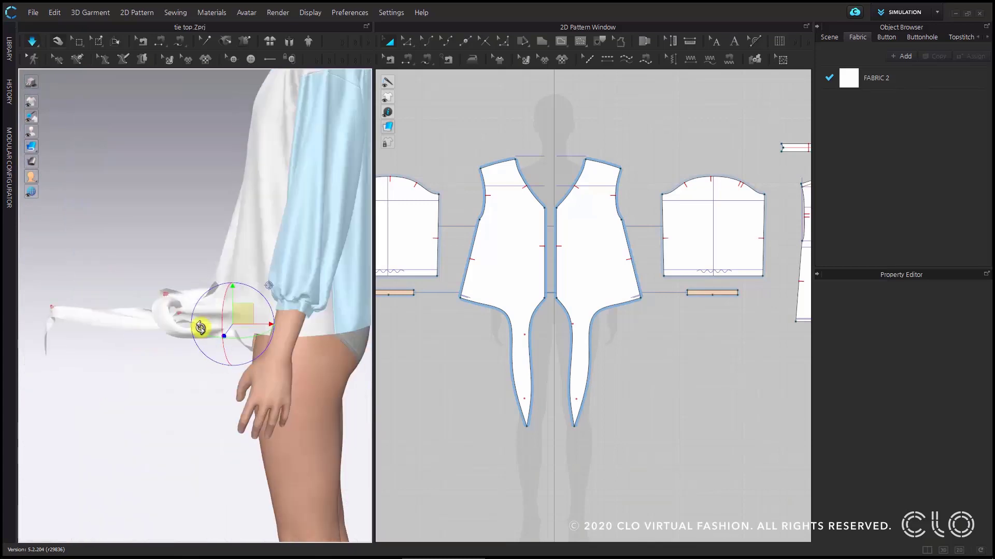
pyautogui.moveTo(222, 284); pyautogui.dragTo(205, 199)
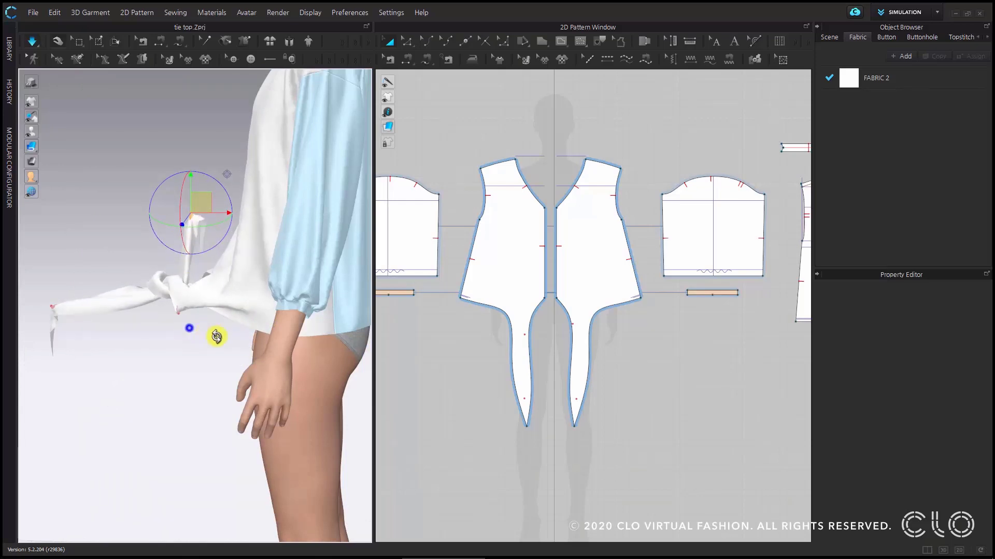
# - Remove the pins from the upper inner edges of both ties so the fabric closes around the crossing
pyautogui.moveTo(216, 337)
pyautogui.mouseDown(button='right')
pyautogui.moveTo(299, 328)
pyautogui.moveTo(230, 333)
pyautogui.mouseUp(button='right')
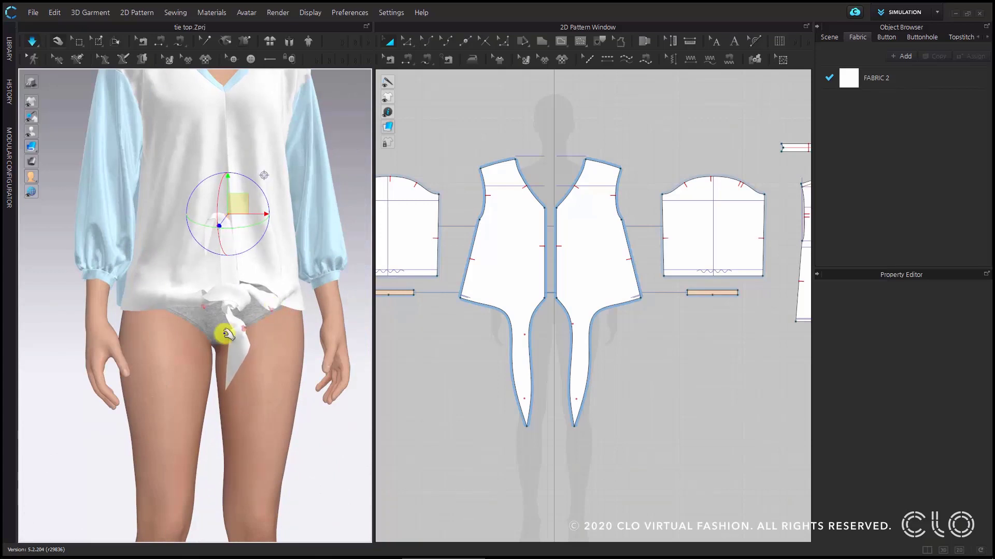
pyautogui.scroll(-2, 266, 380)
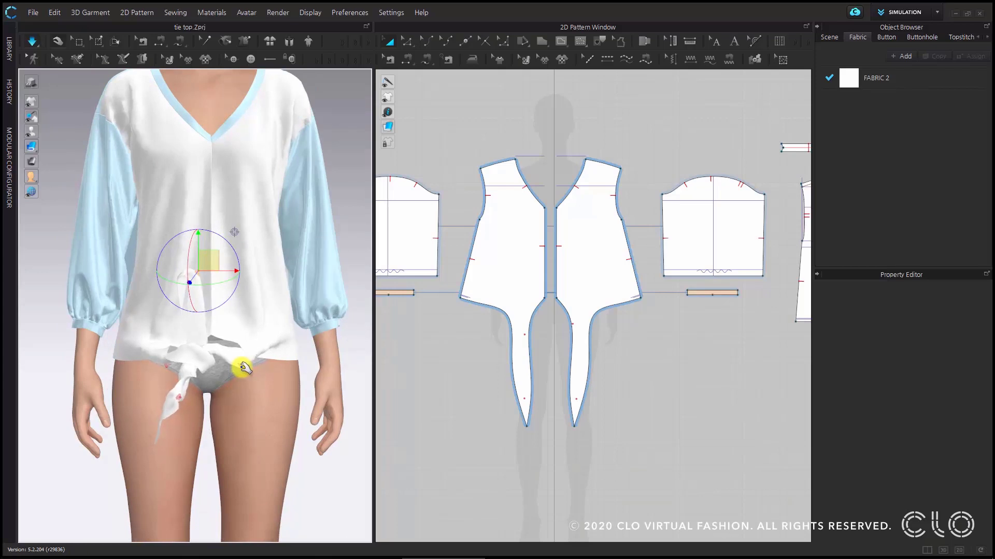
pyautogui.press('w')
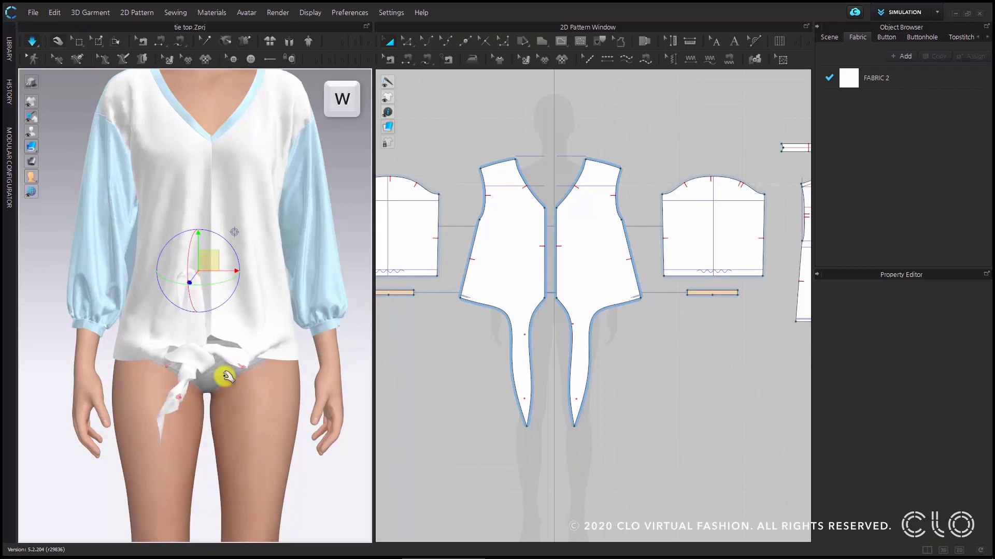
pyautogui.click(168, 369)
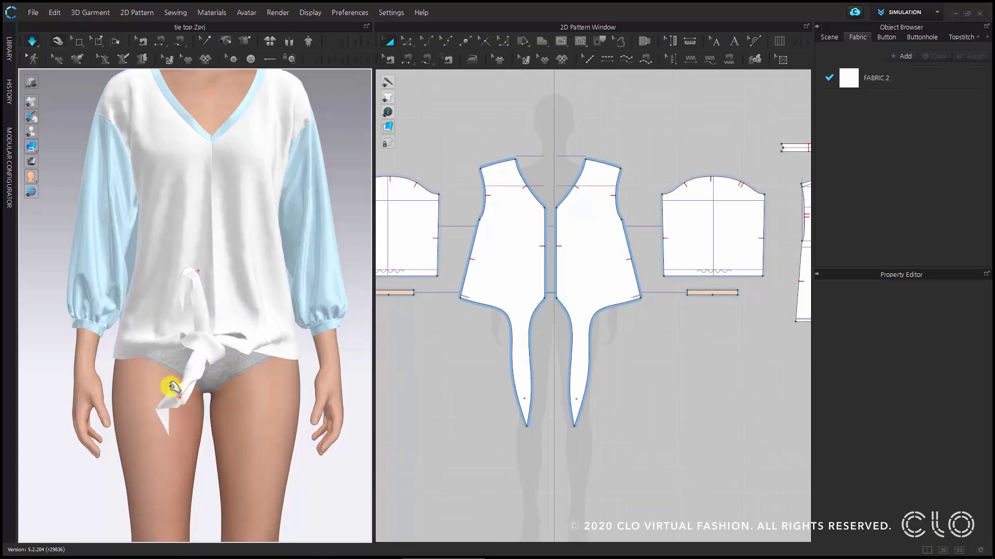
# - Tighten the knot by moving the right tie's pinned end higher and the left tie's pinned end down toward the knee
pyautogui.click(199, 270)
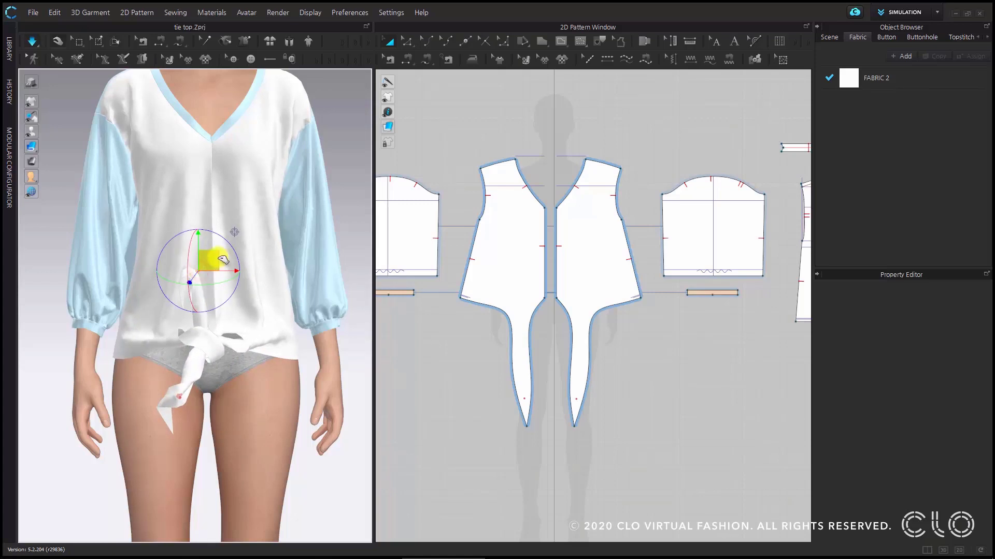
pyautogui.moveTo(214, 237); pyautogui.dragTo(207, 202)
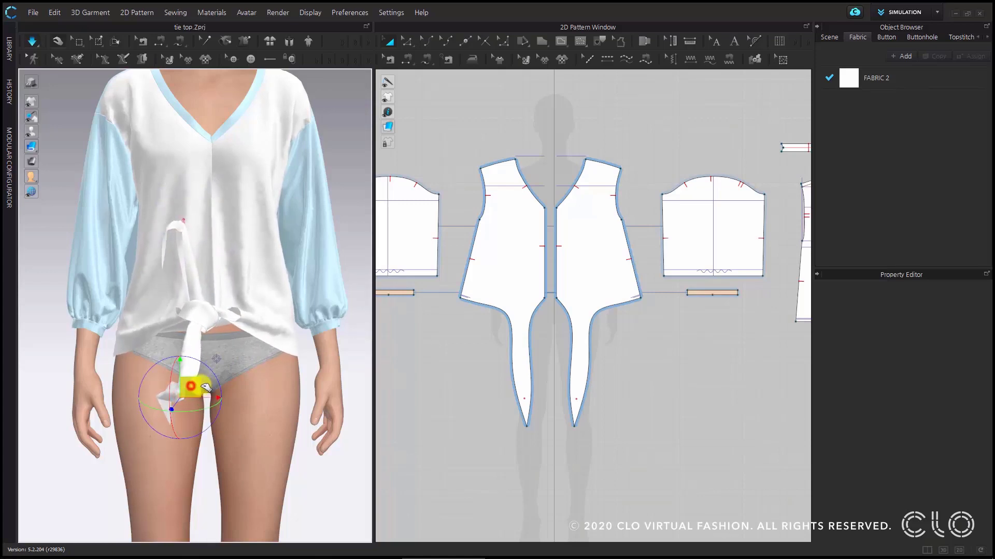
pyautogui.moveTo(239, 412); pyautogui.dragTo(256, 472)
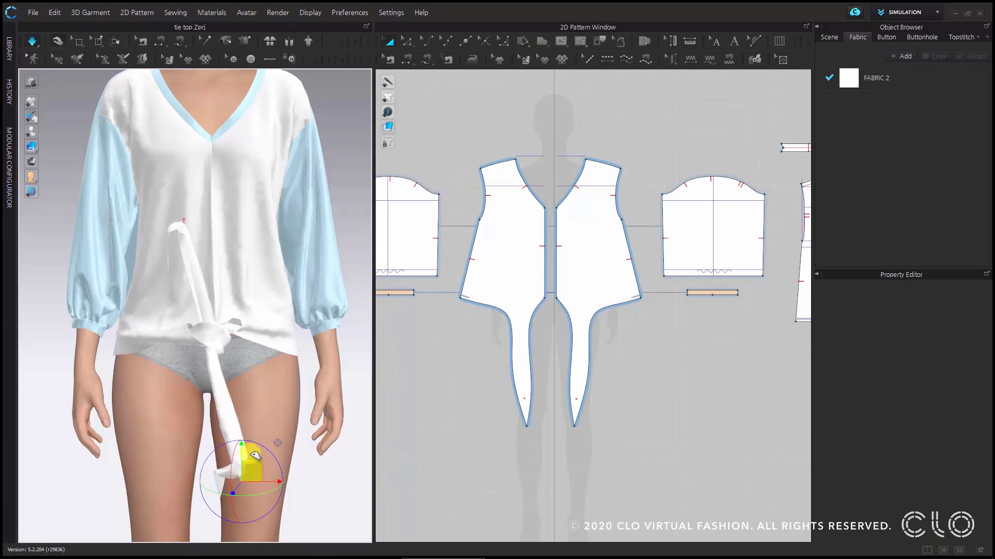
# - Tug the fabric of the avatar's right front around the knot to loosen its folds and shape it
pyautogui.scroll(2, 232, 327)
pyautogui.moveTo(233, 324); pyautogui.dragTo(235, 358, button='middle')
pyautogui.moveTo(238, 387); pyautogui.dragTo(238, 434, button='right')
pyautogui.moveTo(238, 434); pyautogui.dragTo(223, 339, button='middle')
pyautogui.scroll(1, 222, 340)
pyautogui.click(229, 288)
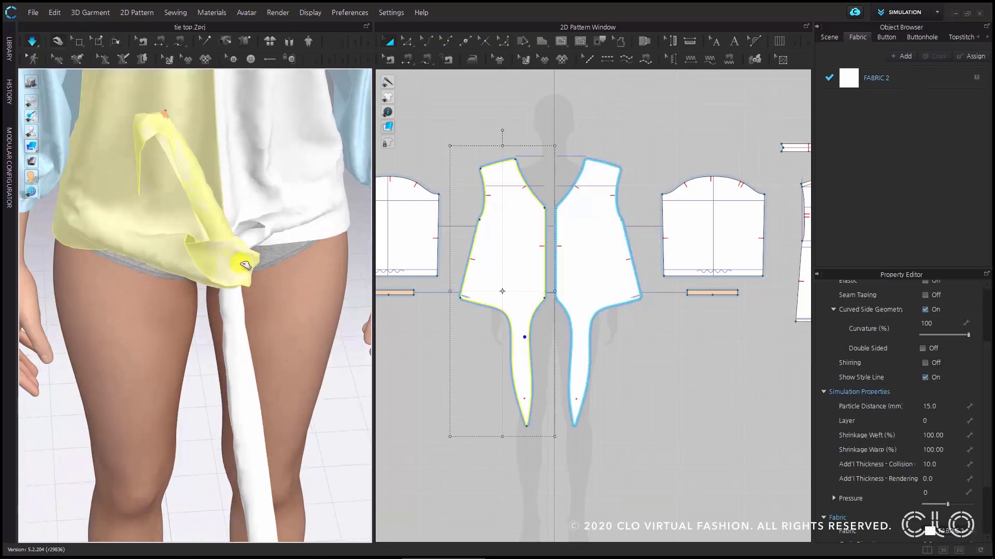
pyautogui.moveTo(247, 257); pyautogui.dragTo(246, 252)
pyautogui.moveTo(231, 292); pyautogui.dragTo(211, 287)
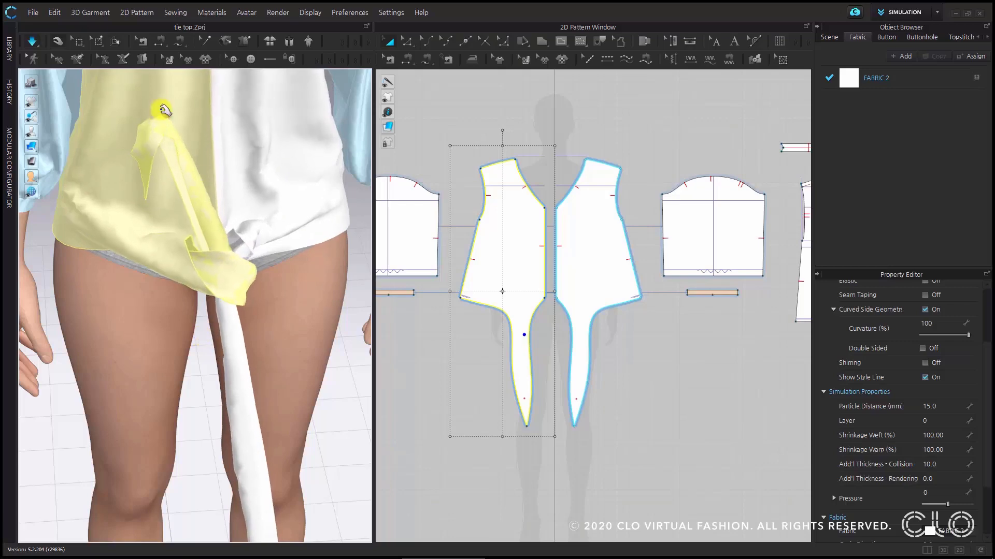
# - Stretch the pinned end of the avatar's right tie up and across to the avatar's left side
pyautogui.click(164, 114)
pyautogui.scroll(-2, 192, 326)
pyautogui.moveTo(195, 304); pyautogui.dragTo(188, 231, button='right')
pyautogui.moveTo(188, 231); pyautogui.dragTo(191, 320, button='middle')
pyautogui.moveTo(195, 342); pyautogui.dragTo(202, 398, button='right')
pyautogui.moveTo(283, 230); pyautogui.dragTo(373, 198)
pyautogui.scroll(-2, 270, 299)
pyautogui.moveTo(270, 301); pyautogui.dragTo(254, 200, button='middle')
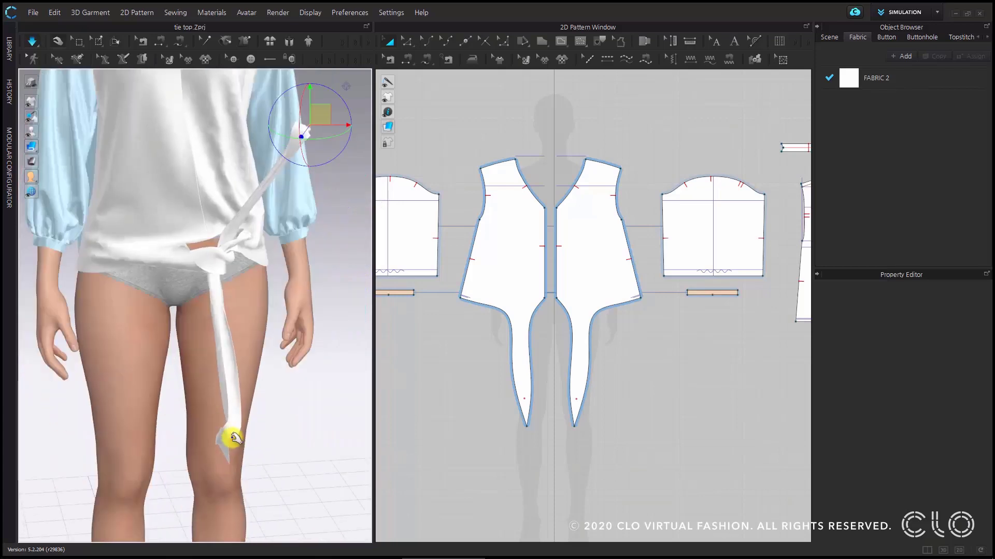
# - Stretch the pinned end of the avatar's left tie up and out to the avatar's right side
pyautogui.click(232, 439)
pyautogui.moveTo(284, 435); pyautogui.dragTo(273, 430, button='right')
pyautogui.moveTo(243, 424); pyautogui.dragTo(36, 288)
# - Lower the right tie's pinned end to knot height, move it farther out sideways and bring it back toward the body
pyautogui.moveTo(334, 127); pyautogui.dragTo(515, 187)
pyautogui.moveTo(450, 151); pyautogui.dragTo(457, 297)
pyautogui.moveTo(413, 328); pyautogui.dragTo(300, 321, button='right')
pyautogui.scroll(-3, 375, 291)
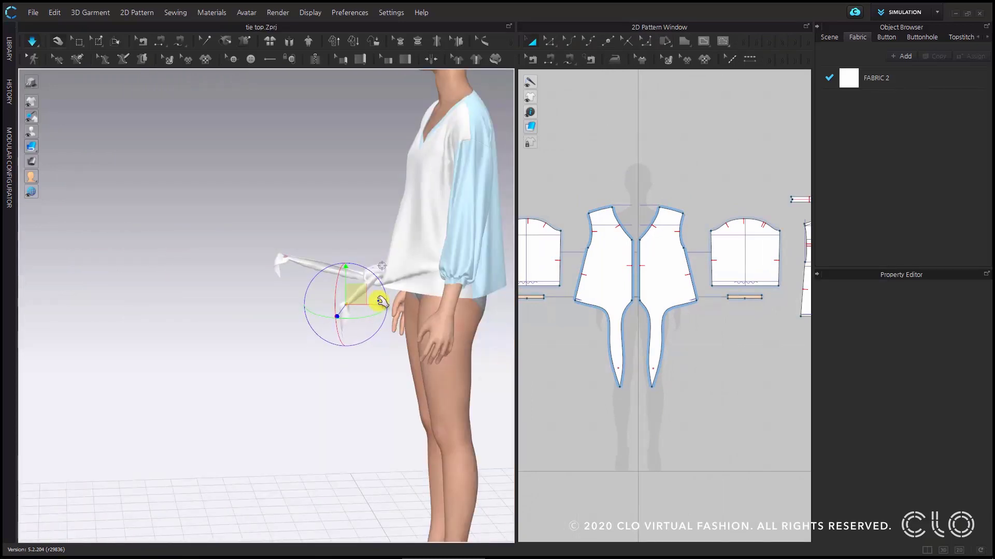
pyautogui.moveTo(377, 284); pyautogui.dragTo(373, 280, button='right')
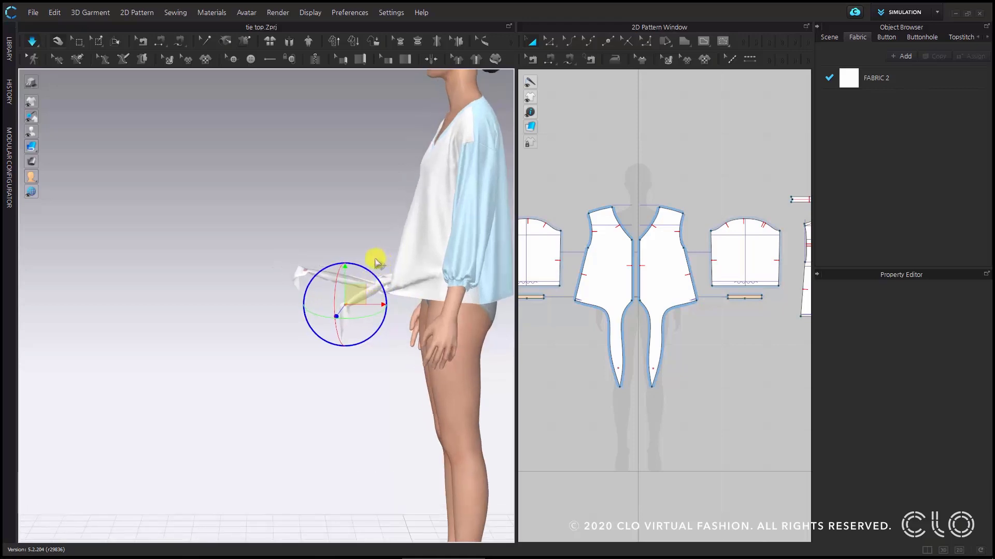
pyautogui.moveTo(378, 260); pyautogui.dragTo(340, 263, button='middle')
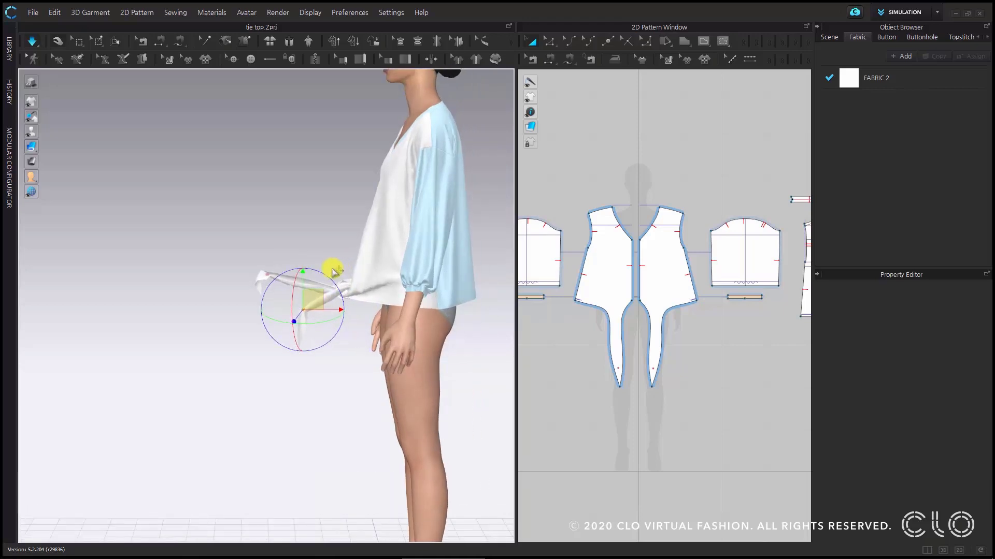
pyautogui.moveTo(322, 308); pyautogui.dragTo(344, 314)
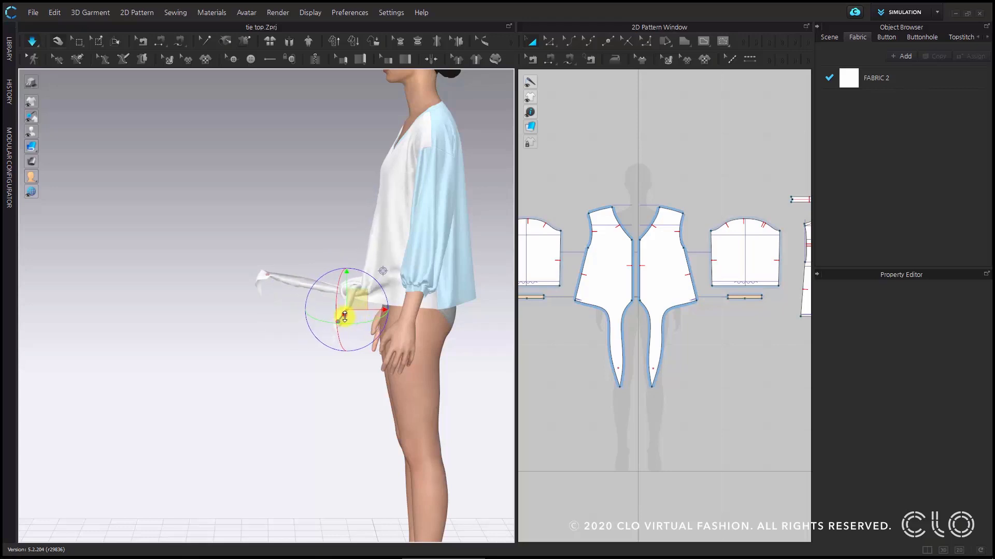
# - Move the left tie's pinned end back toward the body so it stretches sideways from the knot
pyautogui.press('2')
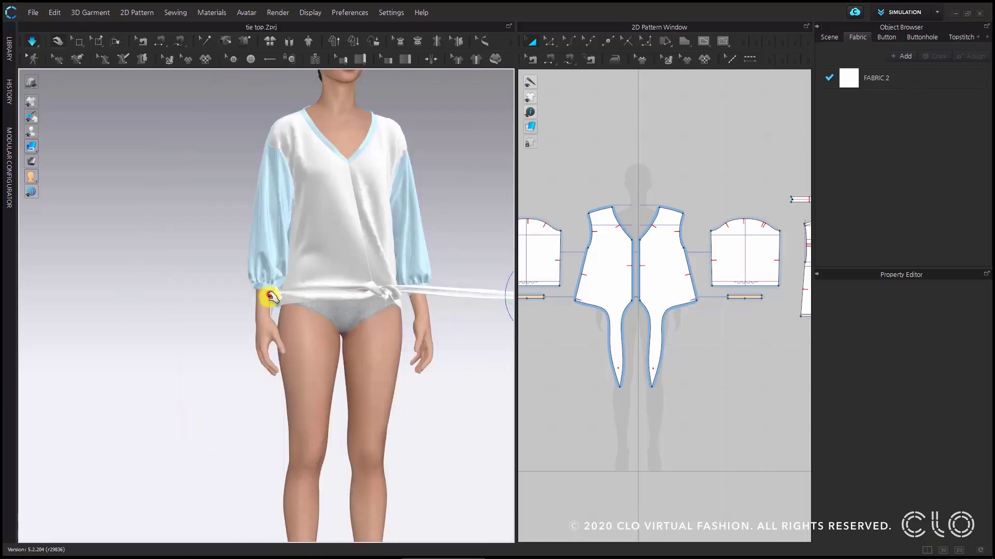
pyautogui.click(270, 295)
pyautogui.moveTo(297, 348); pyautogui.dragTo(378, 352, button='right')
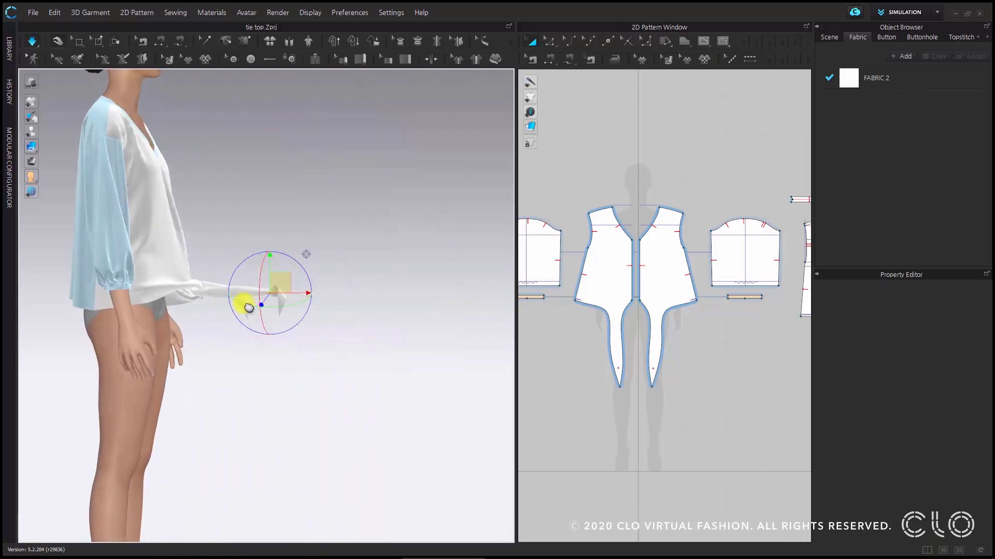
pyautogui.moveTo(246, 304); pyautogui.dragTo(309, 308, button='middle')
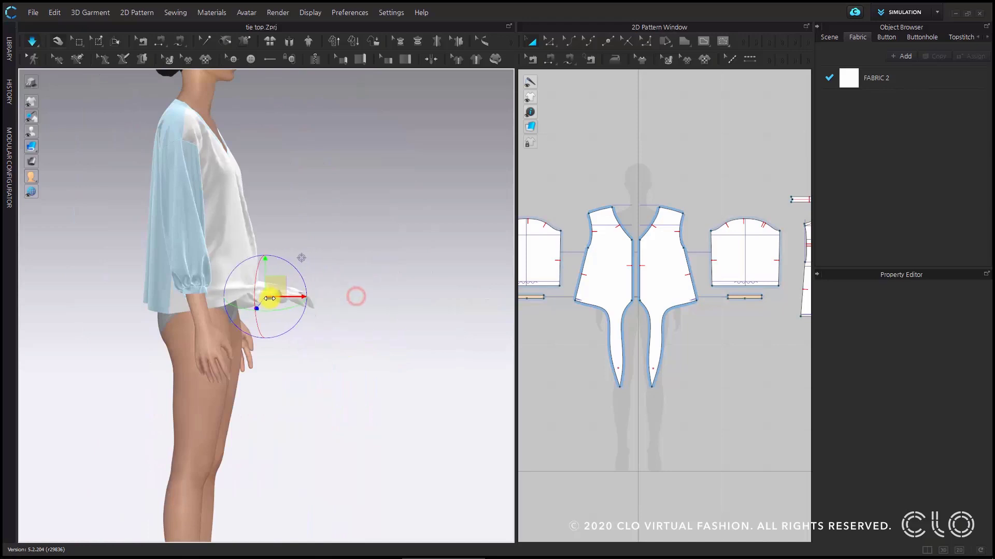
pyautogui.moveTo(269, 298); pyautogui.dragTo(213, 315)
pyautogui.moveTo(258, 323); pyautogui.dragTo(165, 313, button='right')
# - Tug the avatar's left tie out of the knot toward the avatar's right side to remove slack
pyautogui.scroll(2, 378, 315)
pyautogui.moveTo(309, 342); pyautogui.dragTo(258, 347, button='right')
pyautogui.scroll(2, 388, 319)
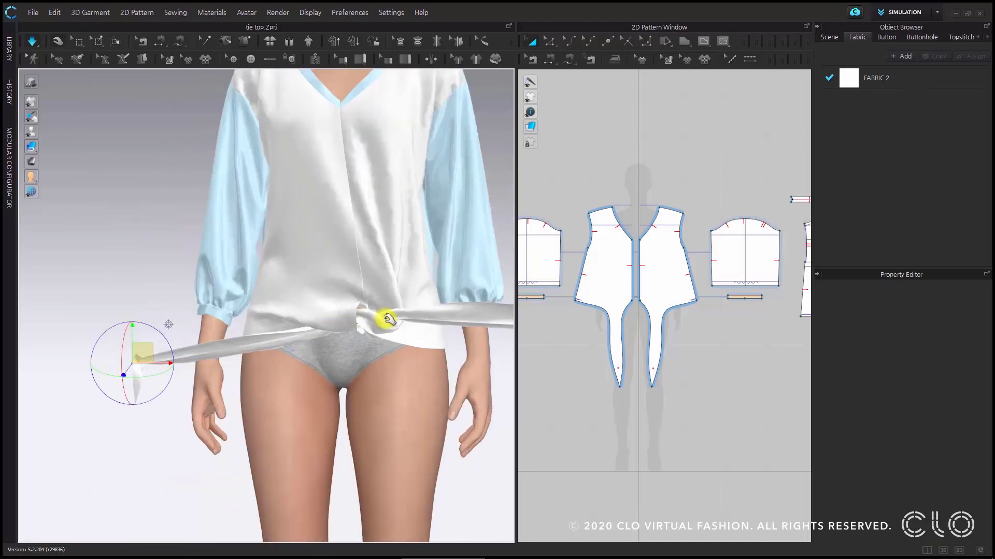
pyautogui.moveTo(416, 312); pyautogui.dragTo(437, 307)
pyautogui.click(369, 324)
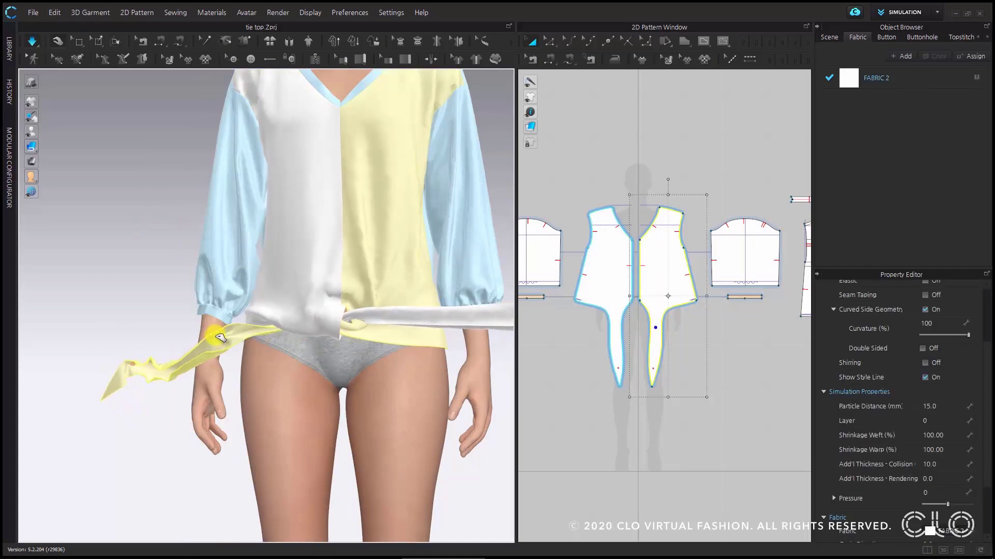
pyautogui.scroll(2, 380, 340)
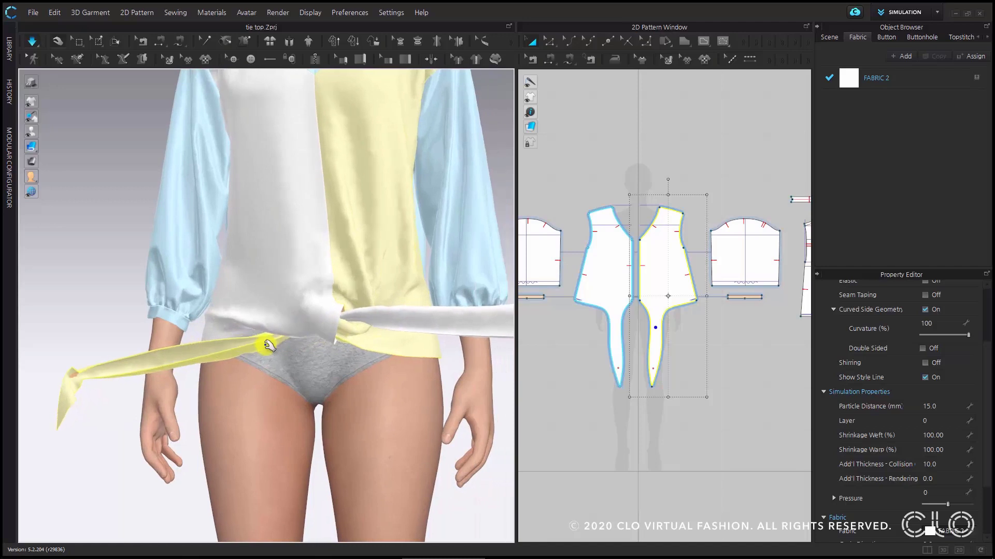
pyautogui.moveTo(381, 342); pyautogui.dragTo(157, 385)
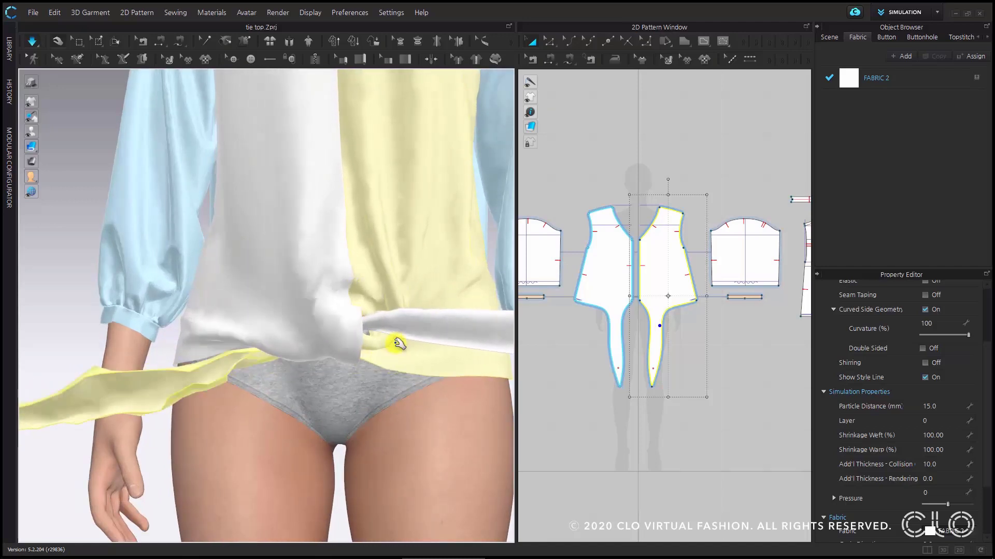
# - Tug the avatar's right tie and the surrounding fabric outward from the knot to tighten and smooth it
pyautogui.moveTo(396, 323); pyautogui.dragTo(457, 311)
pyautogui.moveTo(358, 366); pyautogui.dragTo(337, 321, button='right')
pyautogui.moveTo(403, 311); pyautogui.dragTo(416, 278)
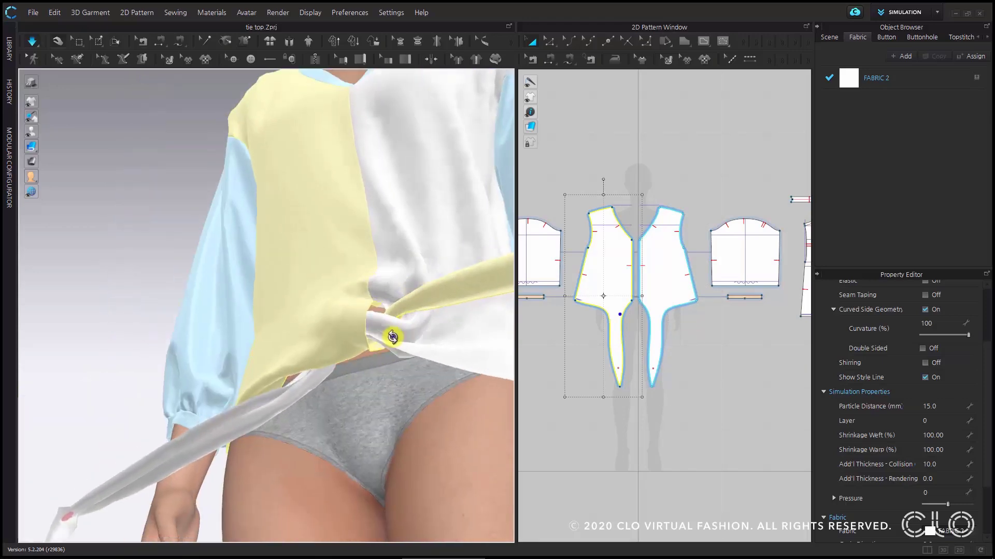
pyautogui.moveTo(394, 337); pyautogui.dragTo(441, 372, button='right')
pyautogui.scroll(-3, 383, 339)
pyautogui.moveTo(386, 338); pyautogui.dragTo(364, 377, button='middle')
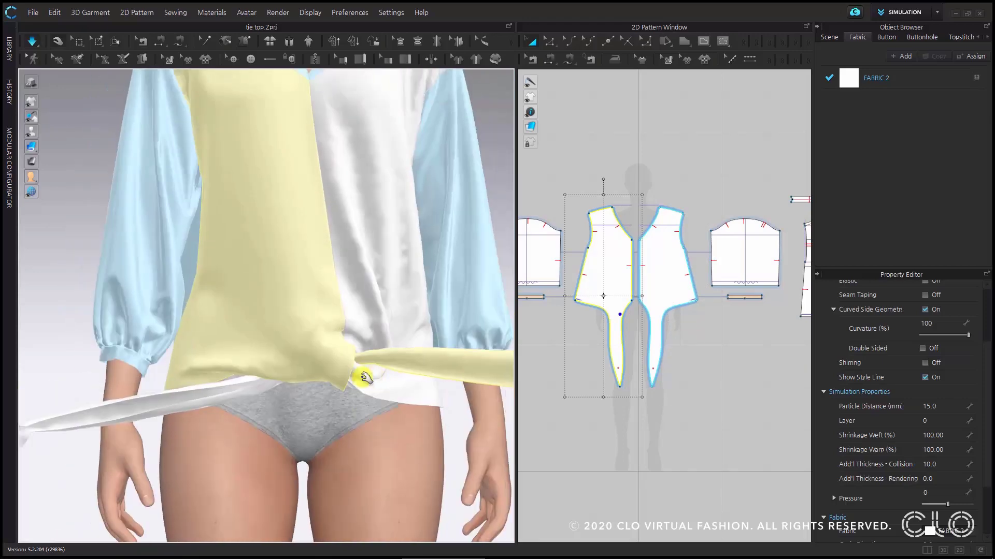
pyautogui.scroll(3, 309, 362)
pyautogui.moveTo(368, 393); pyautogui.dragTo(358, 390)
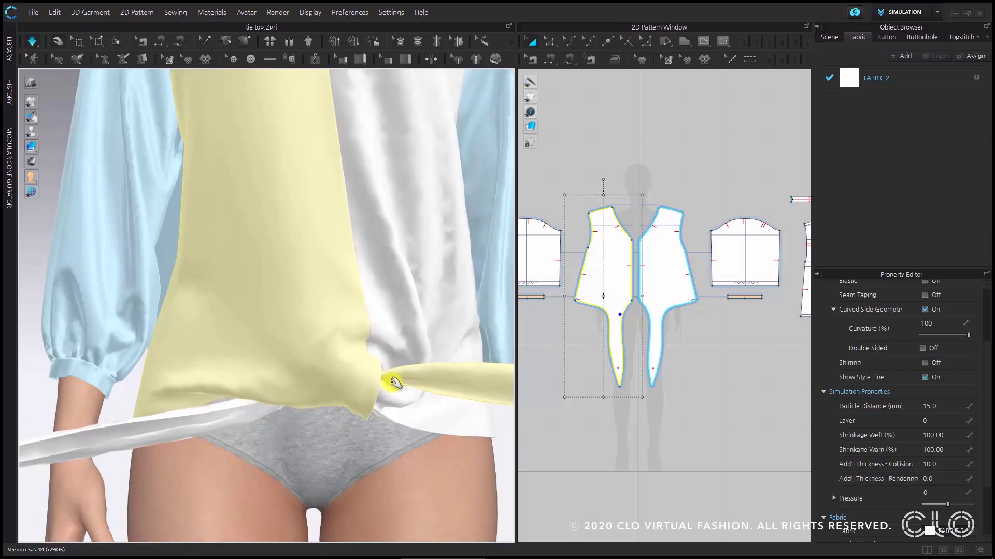
pyautogui.moveTo(396, 382); pyautogui.dragTo(379, 347, button='middle')
pyautogui.moveTo(361, 364); pyautogui.dragTo(353, 368, button='right')
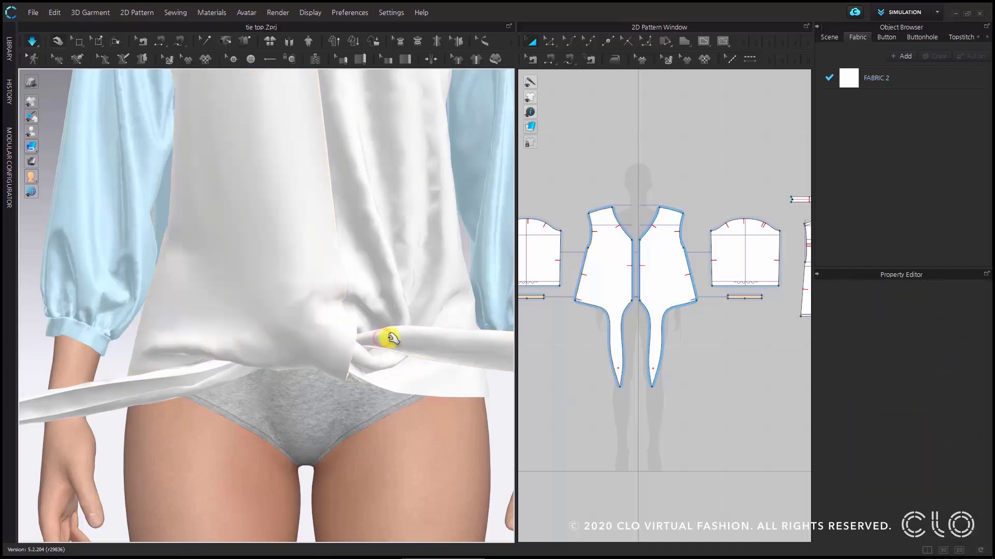
# - Pin both ties close to the knot and pull the new pins outward in opposite directions to tighten it
pyautogui.press('w')
pyautogui.click(383, 339)
pyautogui.moveTo(393, 330); pyautogui.dragTo(422, 319)
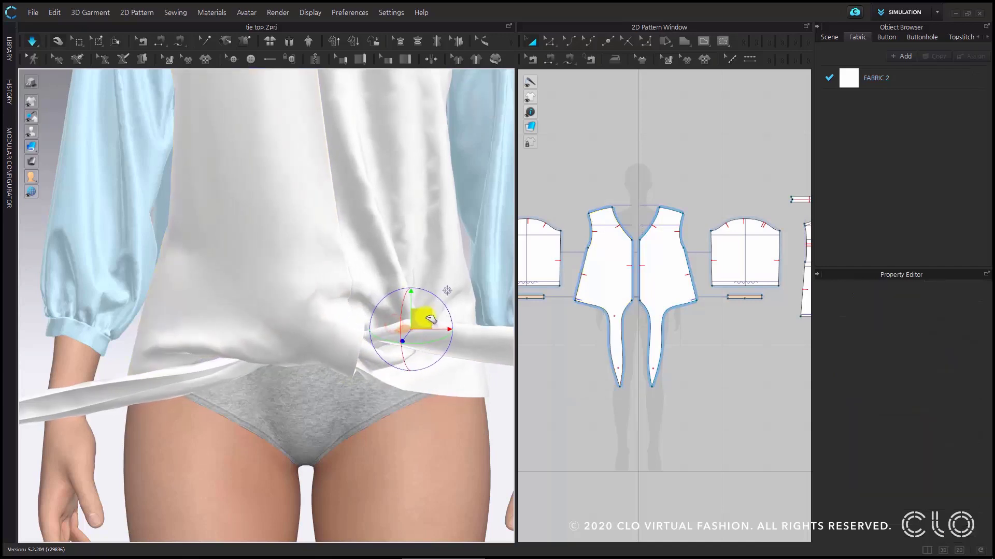
pyautogui.press('w')
pyautogui.click(226, 363)
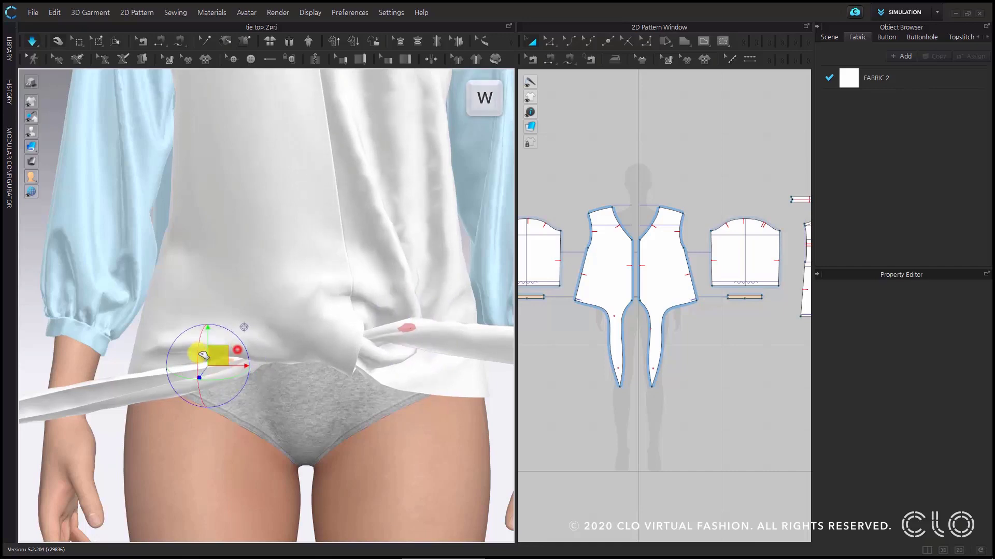
pyautogui.moveTo(203, 355); pyautogui.dragTo(134, 366)
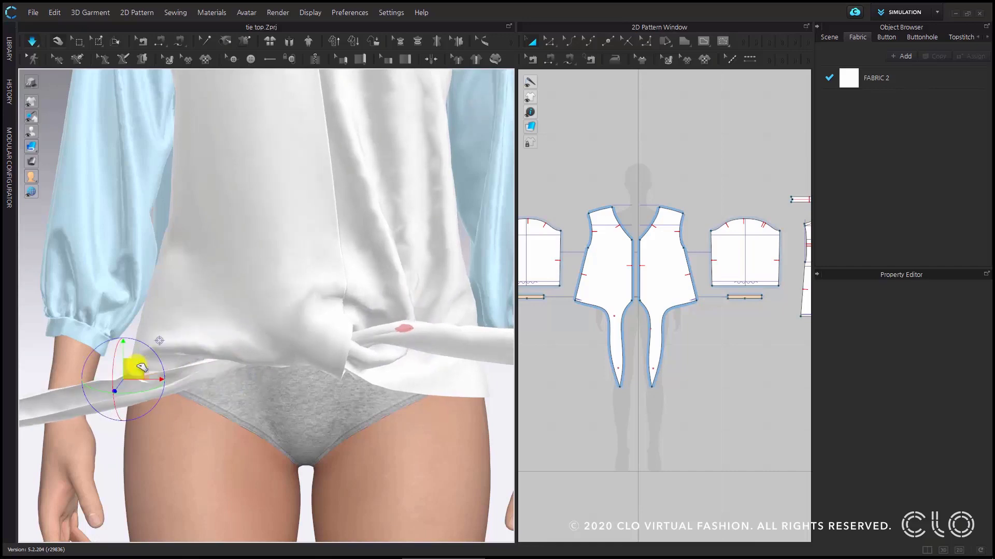
pyautogui.click(406, 328)
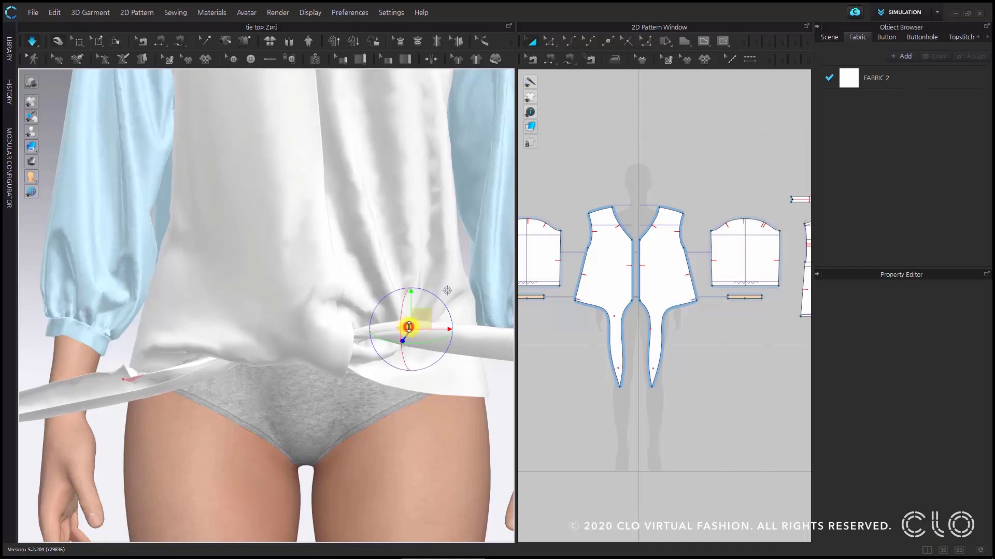
pyautogui.moveTo(408, 327); pyautogui.dragTo(432, 327)
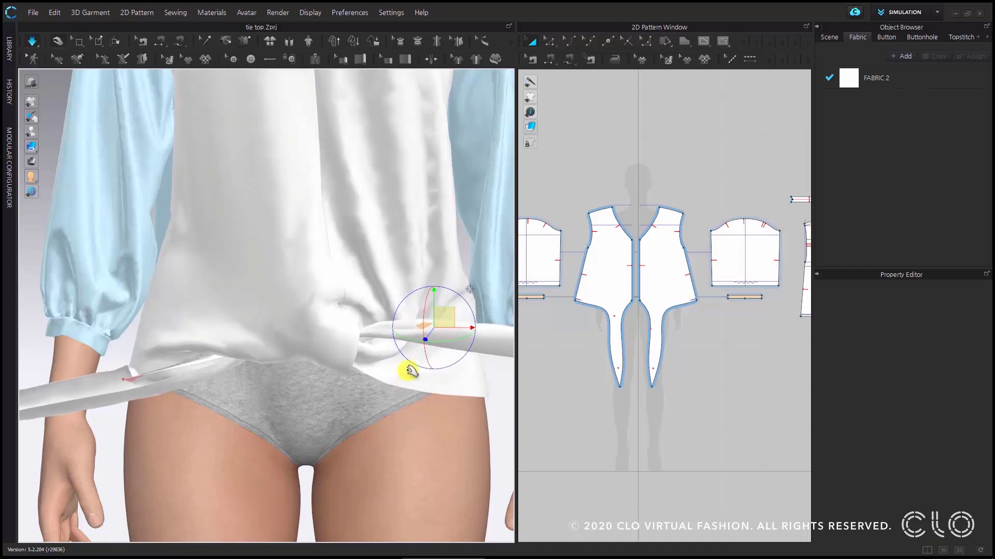
# - Pull the near-knot pin on the avatar's right side farther outward and stop the simulation
pyautogui.scroll(-3, 409, 371)
pyautogui.moveTo(406, 371); pyautogui.dragTo(362, 349, button='right')
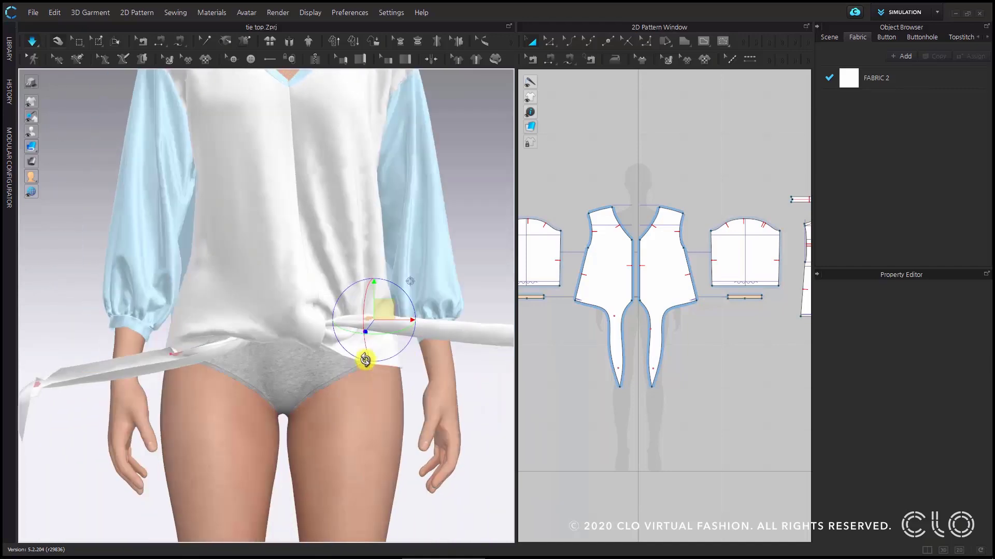
pyautogui.click(179, 354)
pyautogui.click(172, 354)
pyautogui.moveTo(179, 344); pyautogui.dragTo(152, 351)
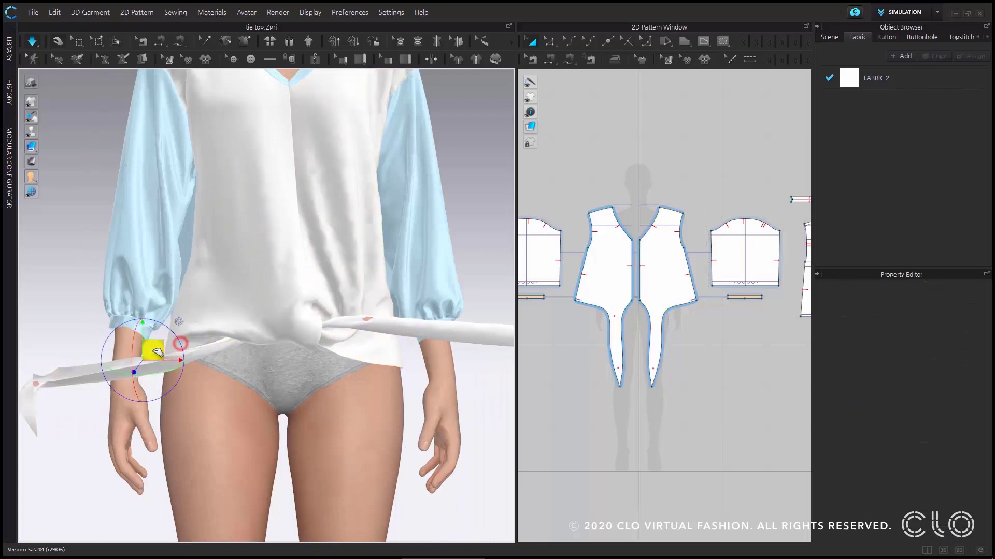
pyautogui.click(368, 322)
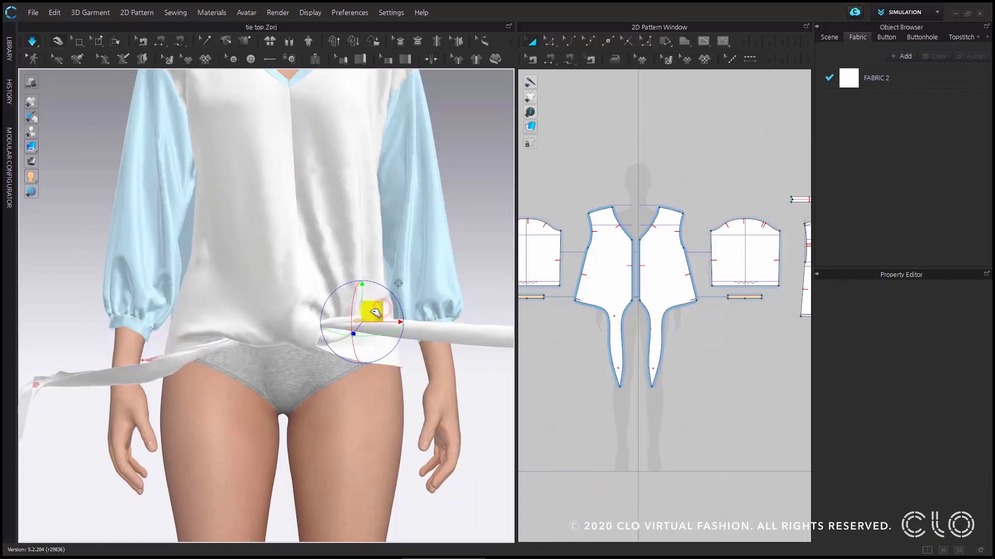
pyautogui.scroll(-2, 366, 340)
pyautogui.moveTo(366, 340); pyautogui.dragTo(362, 364, button='middle')
pyautogui.click(32, 40)
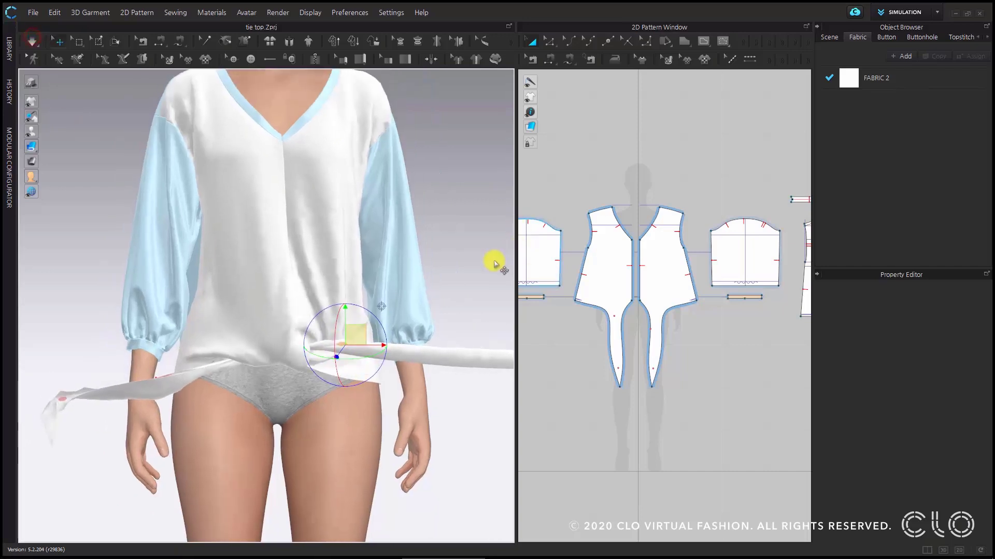
pyautogui.click(494, 261)
pyautogui.scroll(2, 366, 369)
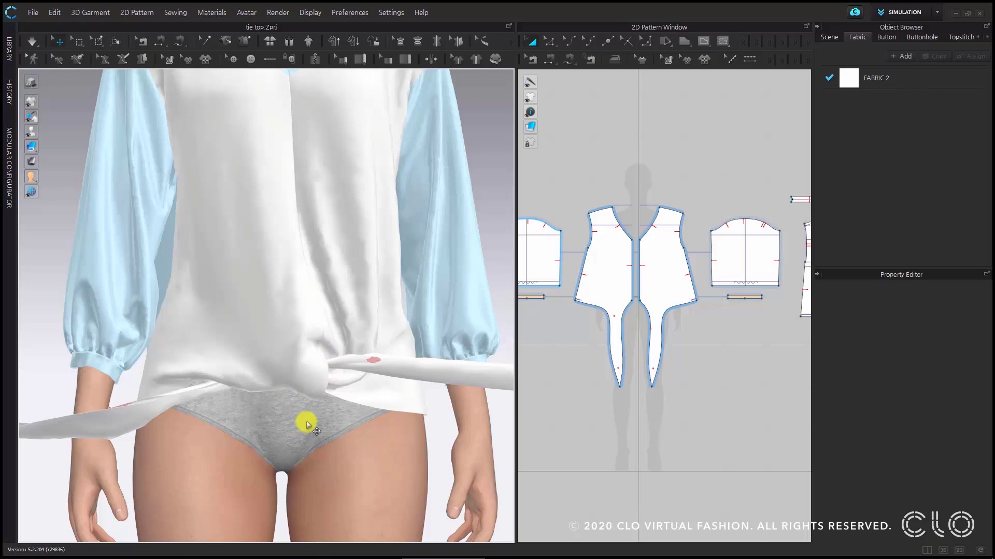
pyautogui.click(291, 351)
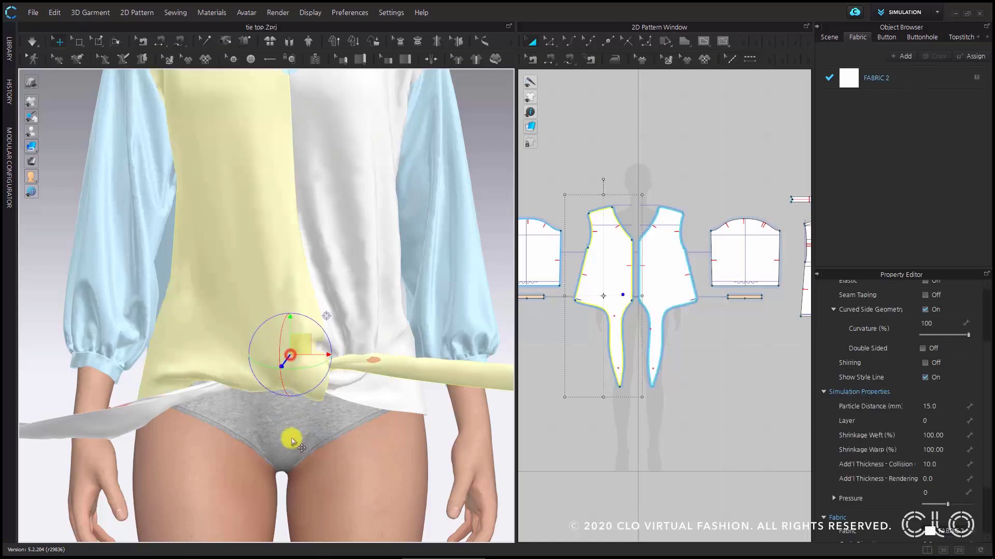
pyautogui.keyDown('shift'); pyautogui.click(364, 332); pyautogui.keyUp('shift')
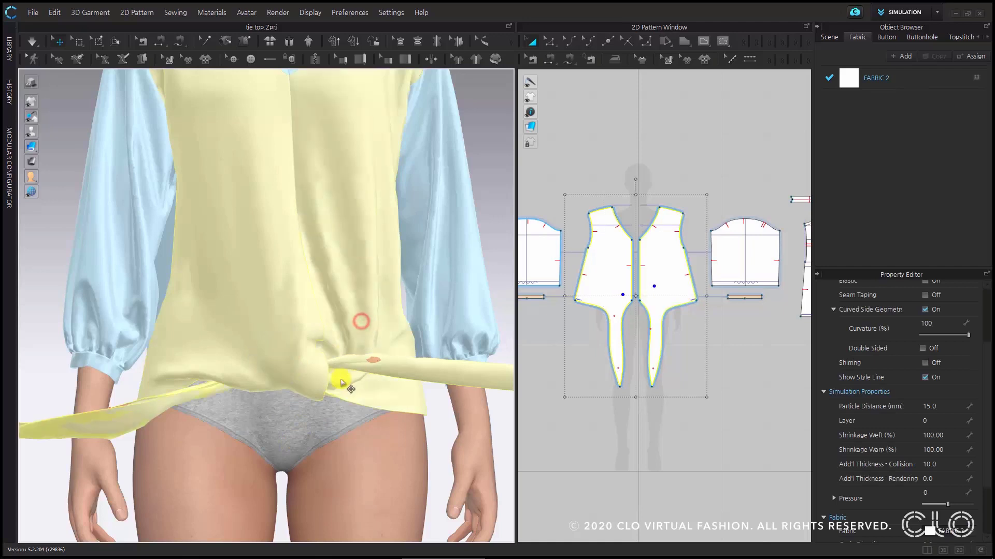
pyautogui.click(434, 408)
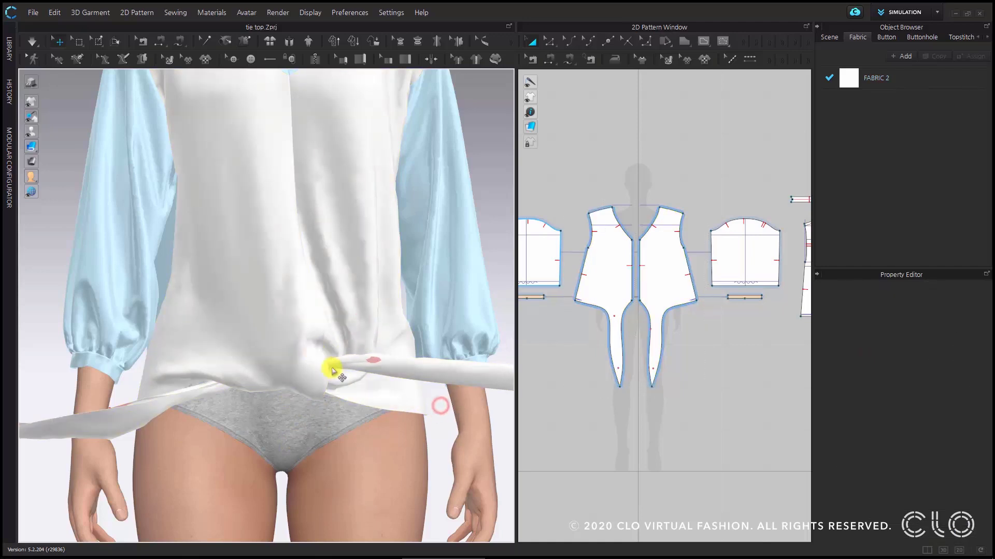
pyautogui.scroll(-3, 334, 369)
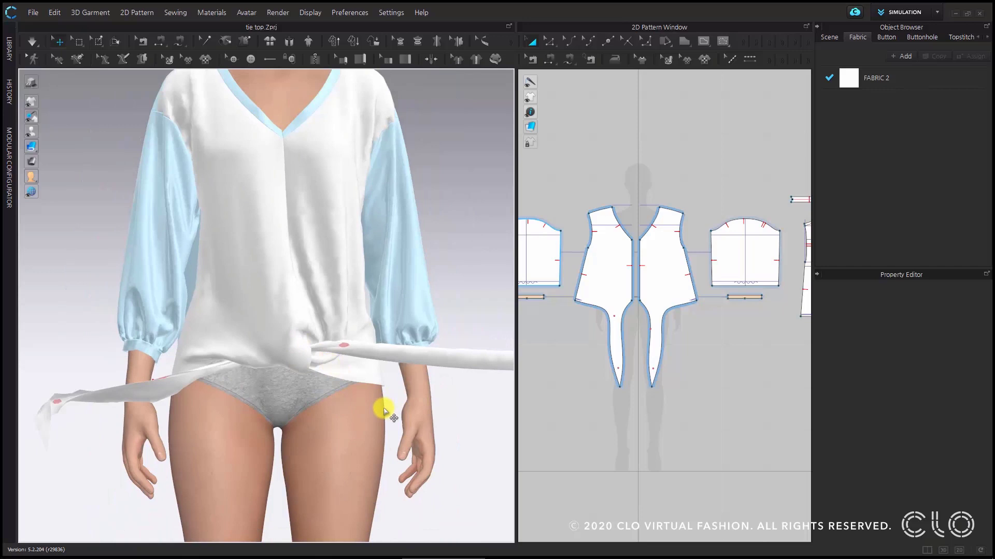
# - Box-pin the fabric around the knot on both front panels, and return to the Select/Move tool
pyautogui.scroll(2, 334, 375)
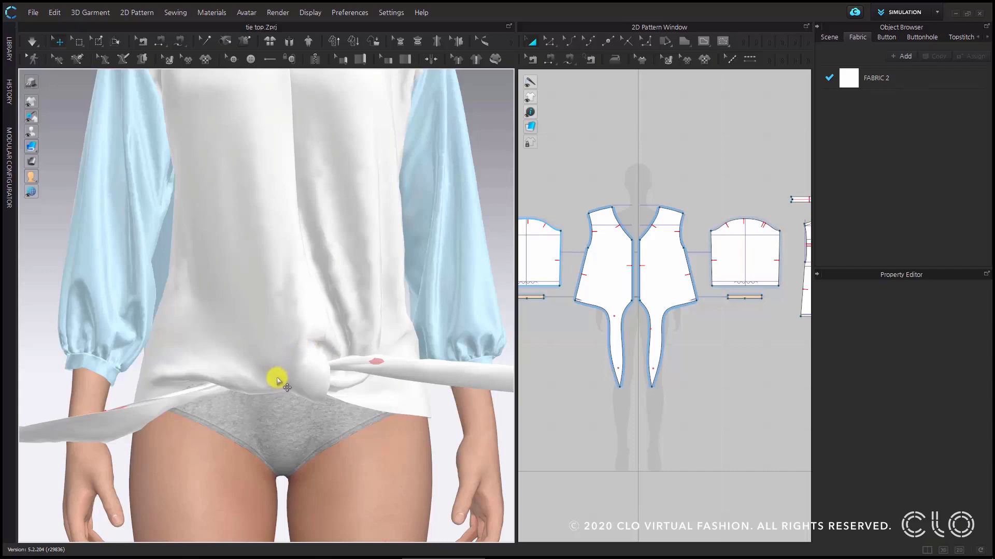
pyautogui.click(95, 38)
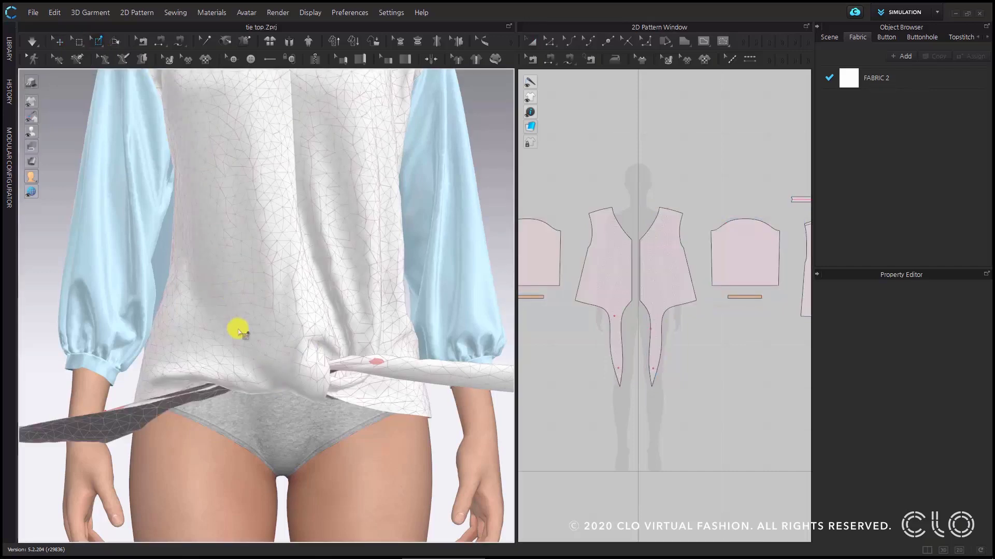
pyautogui.moveTo(240, 345); pyautogui.dragTo(354, 418)
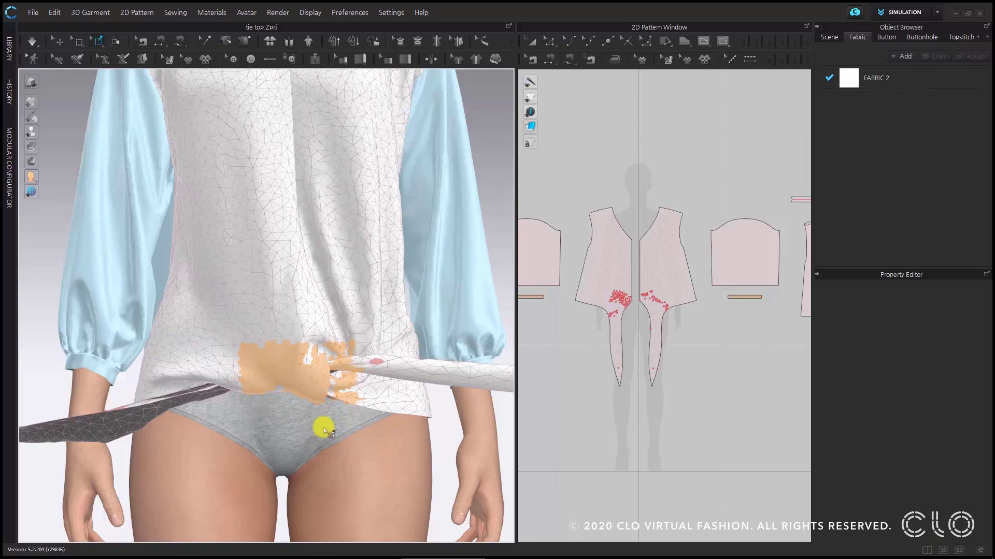
pyautogui.scroll(-5, 323, 421)
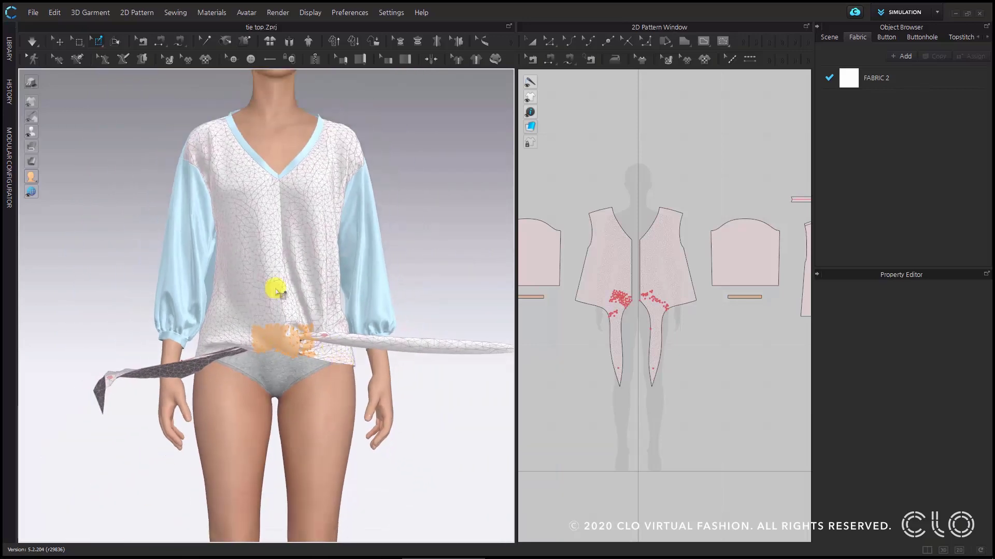
pyautogui.click(60, 42)
# - Remove the single pins beside the knot on both ties and restart the simulation
pyautogui.scroll(5, 344, 352)
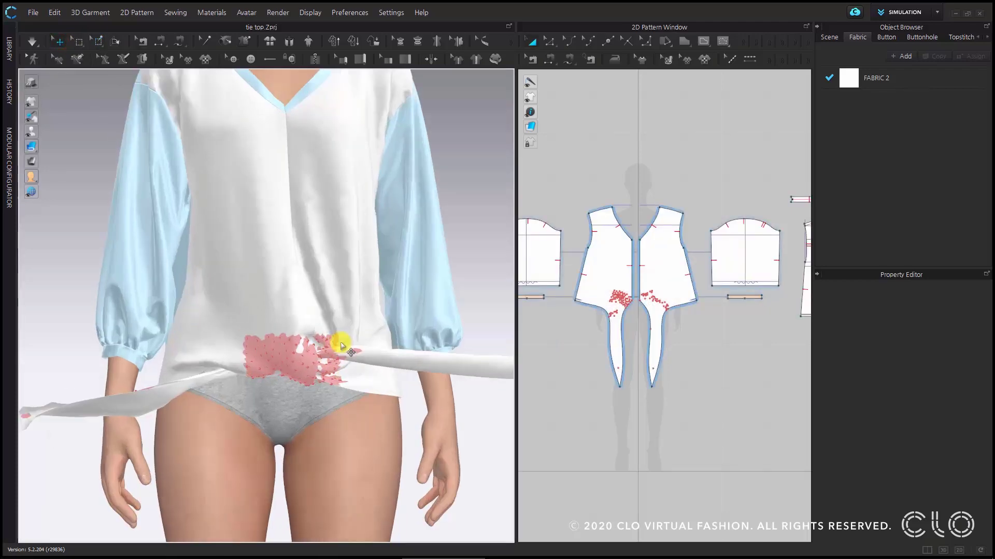
pyautogui.press('w')
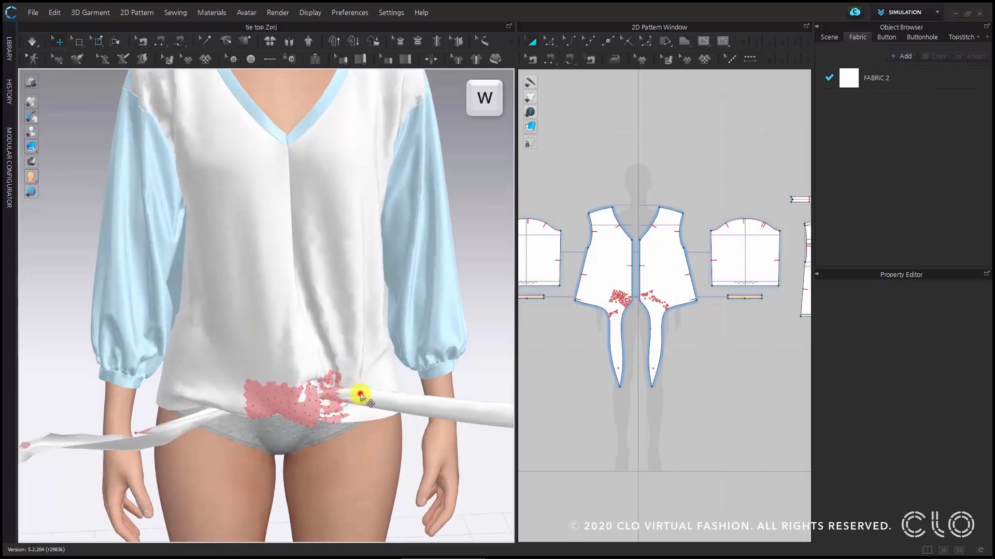
pyautogui.scroll(-5, 288, 436)
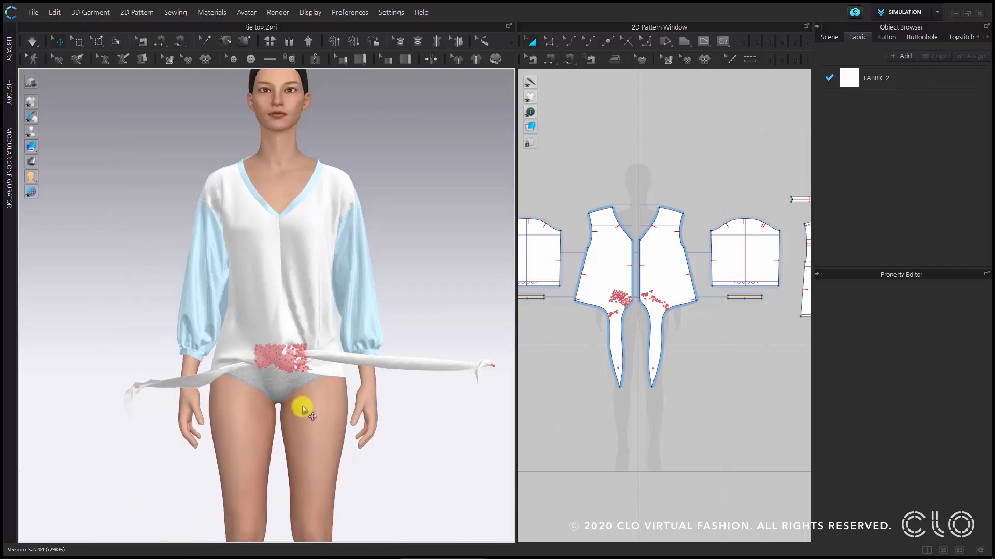
pyautogui.press('space')
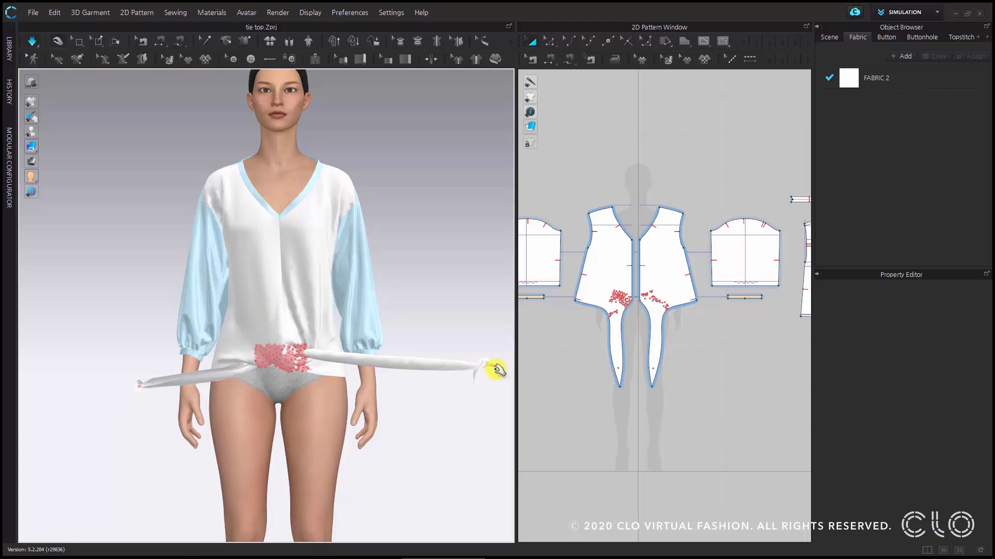
# - Move the pinned end of the tie on the avatar's left side down in front of the thighs
pyautogui.click(495, 364)
pyautogui.moveTo(373, 391); pyautogui.dragTo(375, 386, button='right')
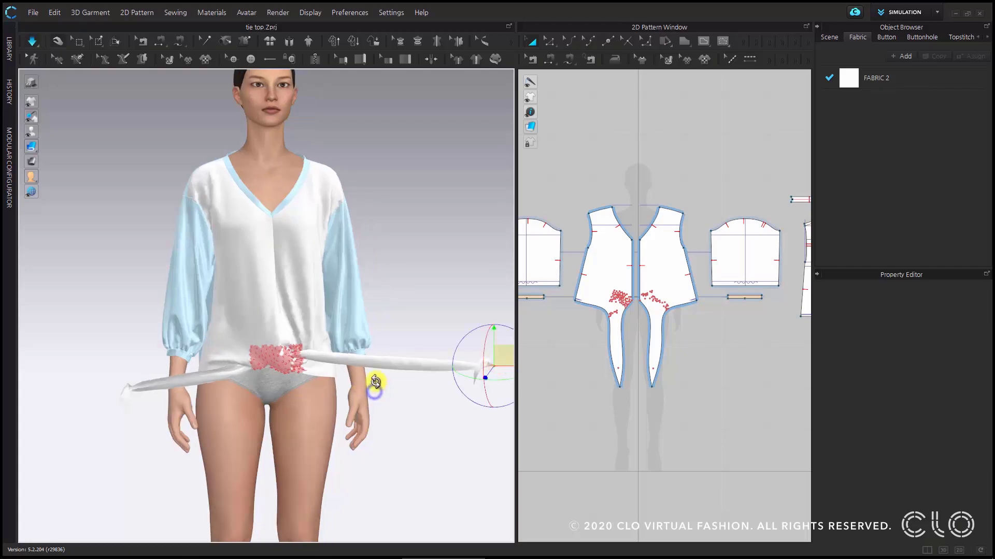
pyautogui.scroll(-2, 375, 385)
pyautogui.moveTo(375, 385); pyautogui.dragTo(391, 346, button='middle')
pyautogui.moveTo(385, 347); pyautogui.dragTo(384, 347, button='right')
pyautogui.moveTo(474, 316); pyautogui.dragTo(304, 397)
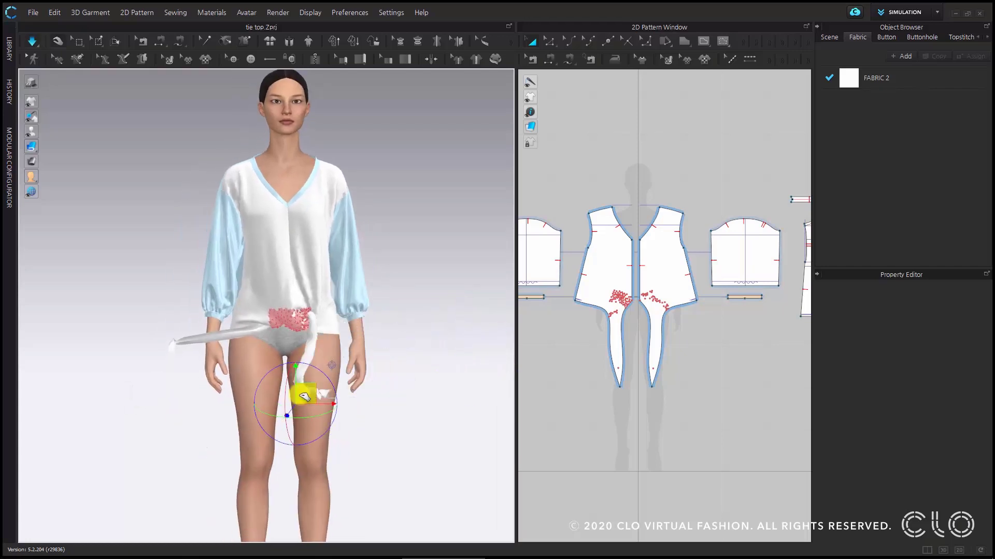
# - Bring the pinned end of the tie on the avatar's right side down in front of the thighs beside the other tie
pyautogui.click(177, 343)
pyautogui.scroll(5, 176, 343)
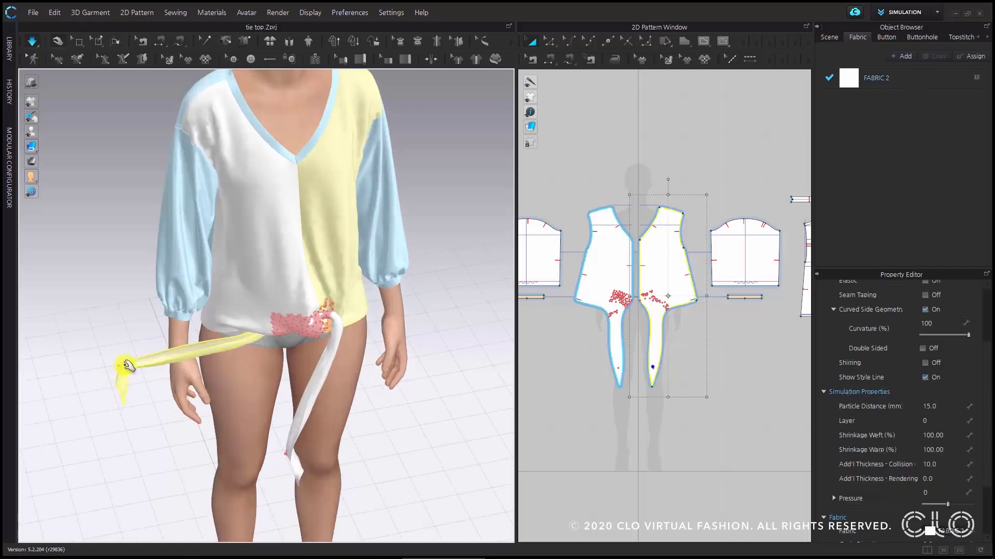
pyautogui.moveTo(120, 366)
pyautogui.mouseDown(button='right')
pyautogui.moveTo(164, 360)
pyautogui.moveTo(135, 365)
pyautogui.mouseUp(button='right')
pyautogui.click(117, 368)
pyautogui.moveTo(137, 366); pyautogui.dragTo(270, 456)
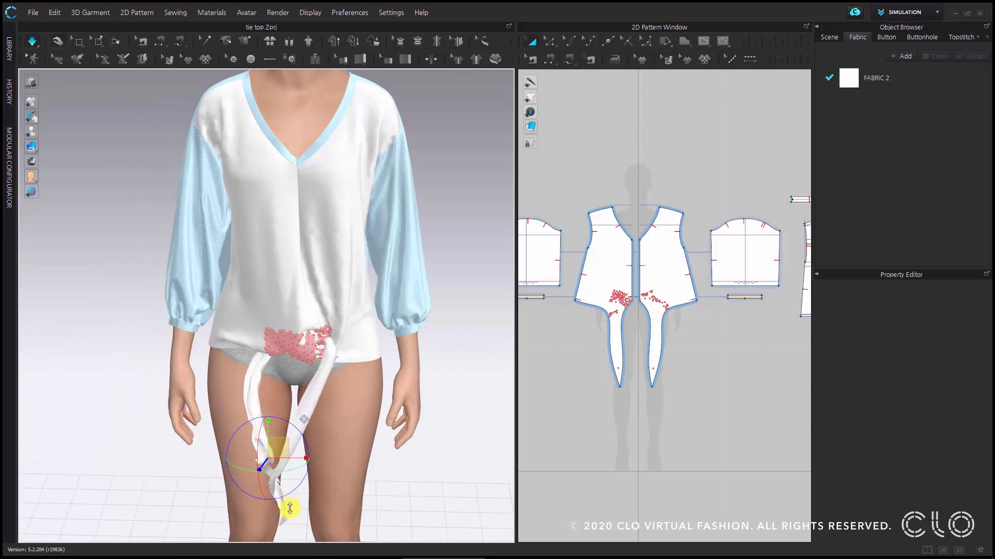
# - Cross the hanging ties in front of the body, passing the avatar's right-side tie beneath the other one to the avatar's left
pyautogui.moveTo(289, 508); pyautogui.dragTo(271, 473, button='right')
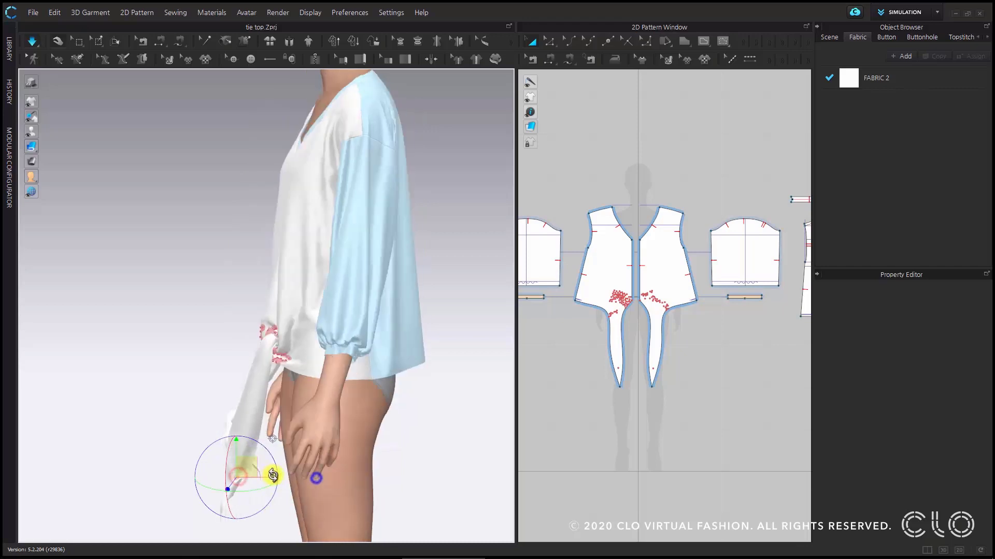
pyautogui.moveTo(249, 464); pyautogui.dragTo(170, 389)
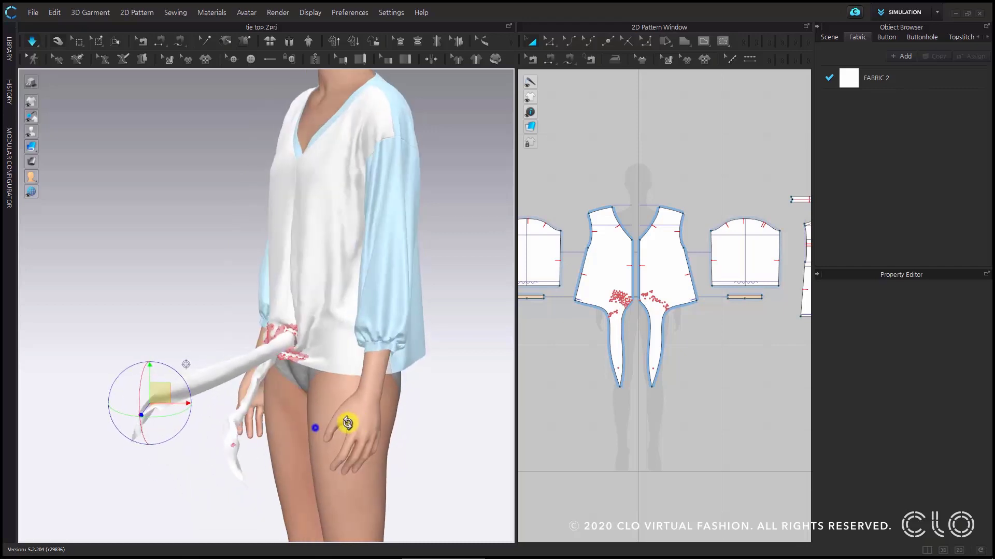
pyautogui.moveTo(348, 422); pyautogui.dragTo(228, 455, button='right')
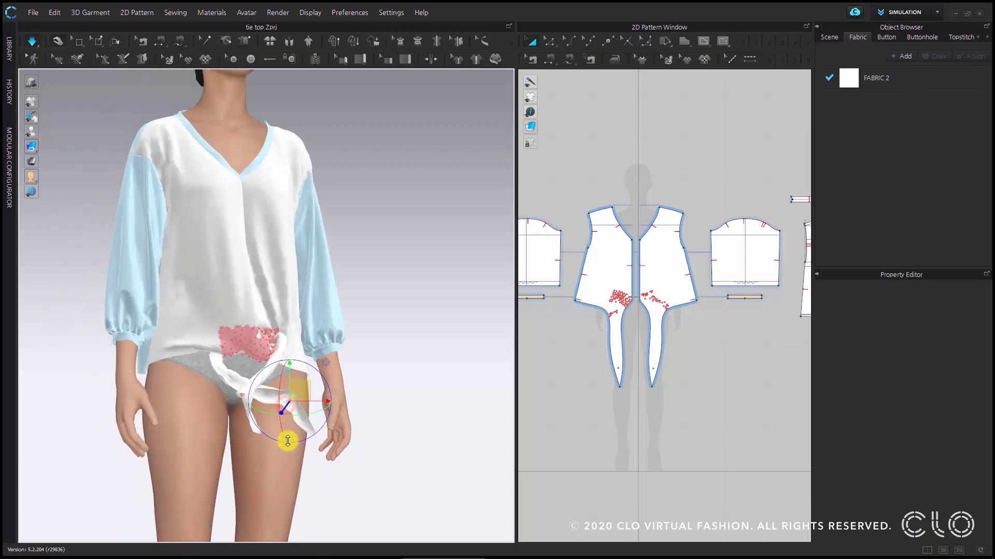
pyautogui.moveTo(250, 435); pyautogui.dragTo(344, 428, button='right')
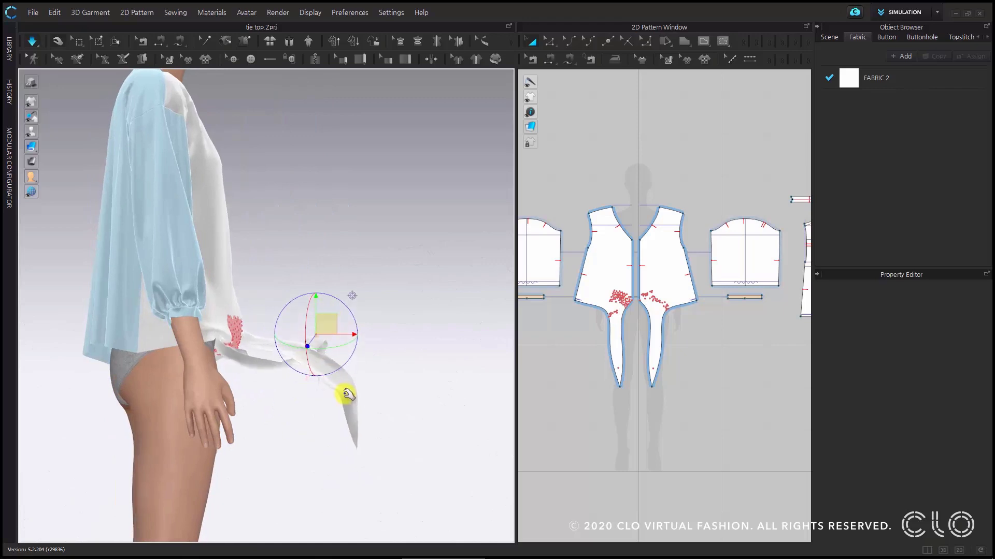
pyautogui.moveTo(359, 332); pyautogui.dragTo(335, 432, button='right')
# - Pin both ties partway along their length between the knot and the crossing
pyautogui.click(381, 417)
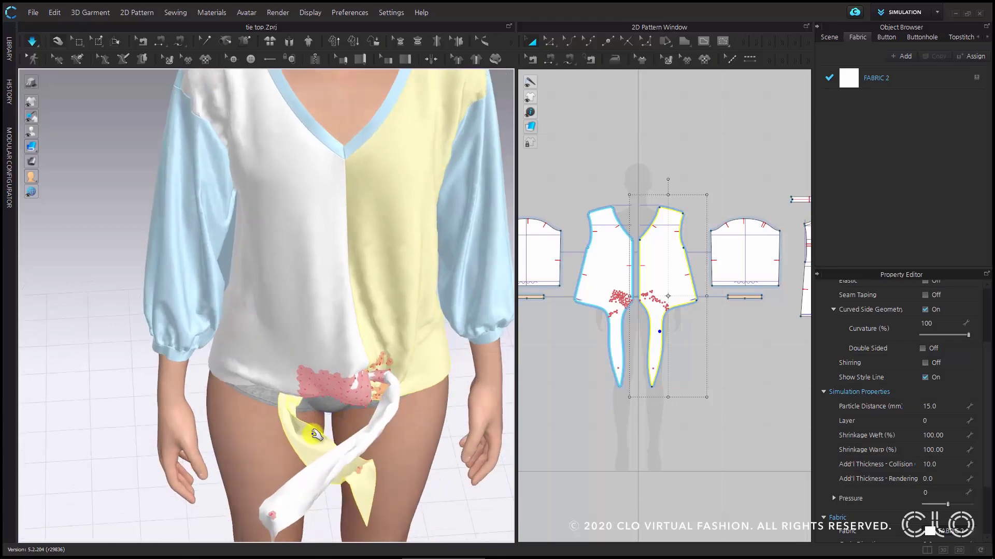
pyautogui.press('w')
pyautogui.click(312, 434)
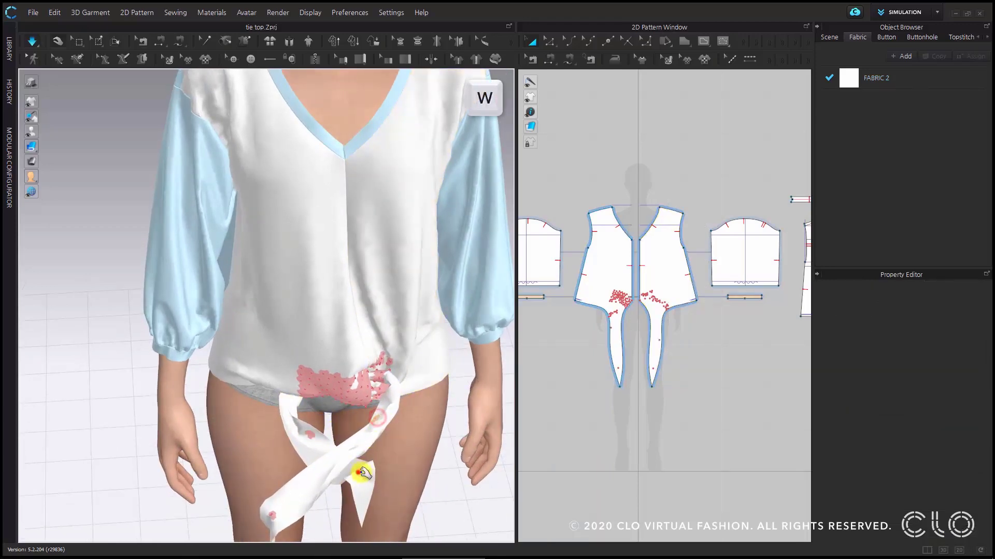
# - Lift the pinned end of the underlying tie above the crossing, move it back toward the body and lower it behind the loop
pyautogui.click(359, 472)
pyautogui.moveTo(361, 472); pyautogui.dragTo(380, 476, button='right')
pyautogui.moveTo(355, 453); pyautogui.dragTo(346, 380)
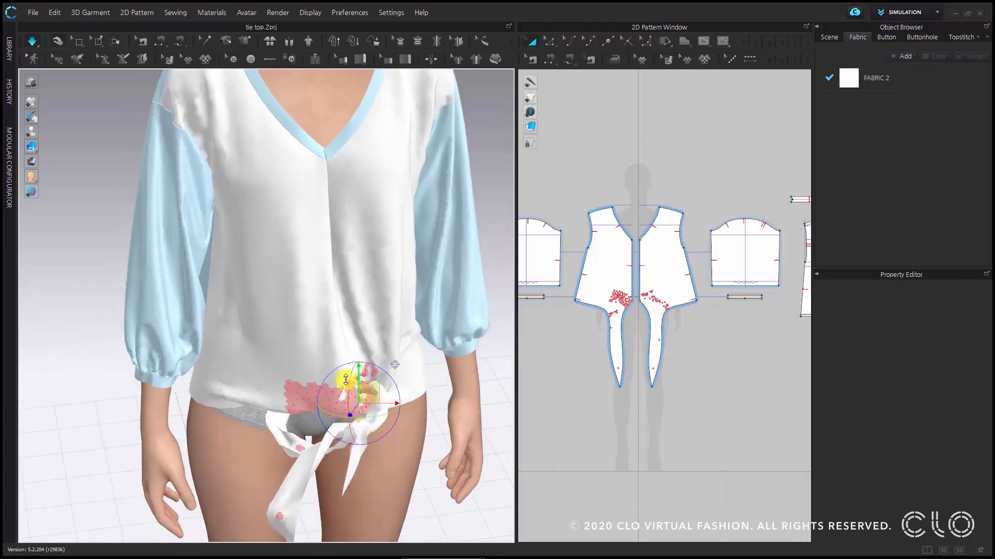
pyautogui.moveTo(323, 419); pyautogui.dragTo(352, 404, button='right')
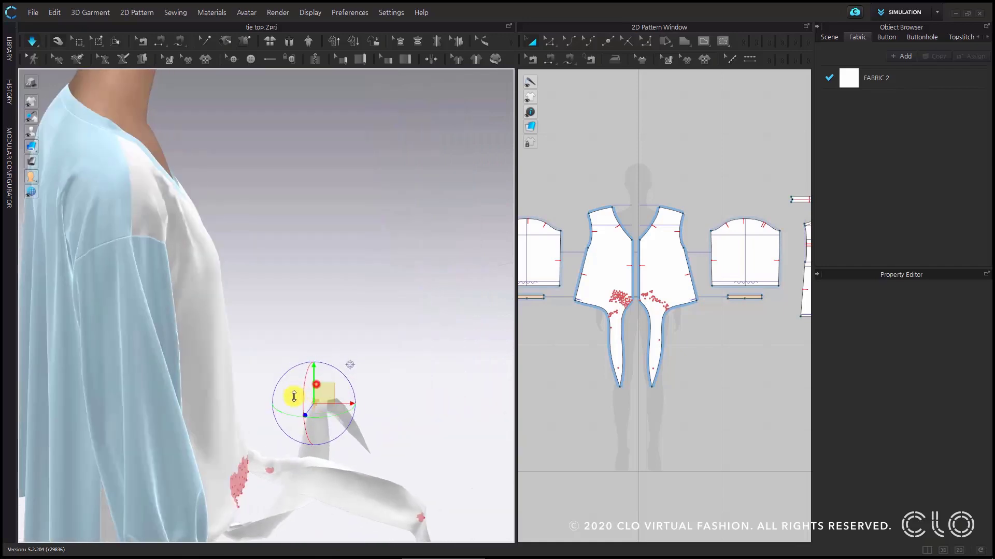
pyautogui.moveTo(251, 458); pyautogui.dragTo(247, 504)
pyautogui.click(349, 444)
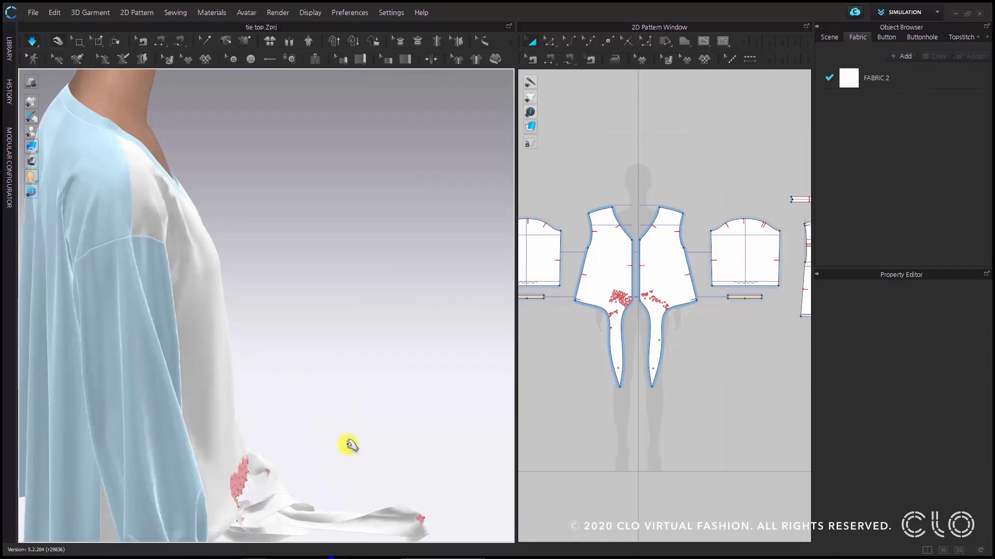
# - Select the pinned tie end tucked behind the loop and pull it out through the loop toward the avatar's left hand
pyautogui.scroll(-4, 346, 439)
pyautogui.moveTo(323, 385); pyautogui.dragTo(222, 383, button='right')
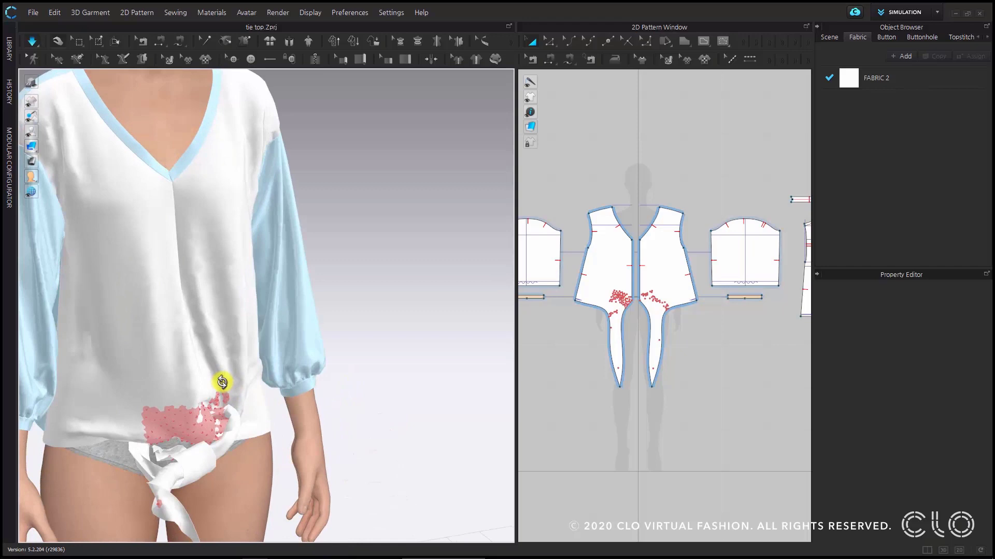
pyautogui.click(179, 455)
pyautogui.moveTo(224, 439); pyautogui.dragTo(203, 417, button='right')
pyautogui.click(173, 445)
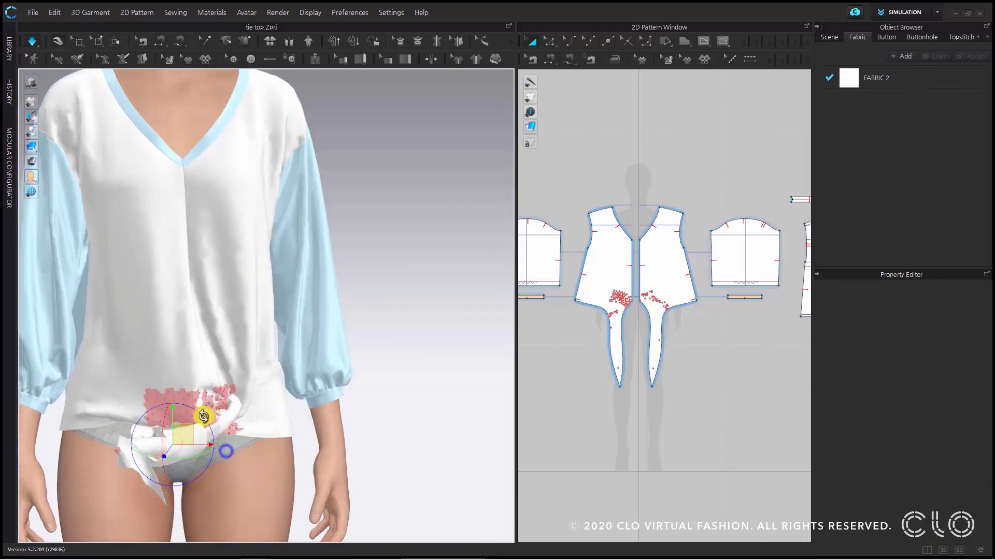
pyautogui.moveTo(186, 435); pyautogui.dragTo(314, 470)
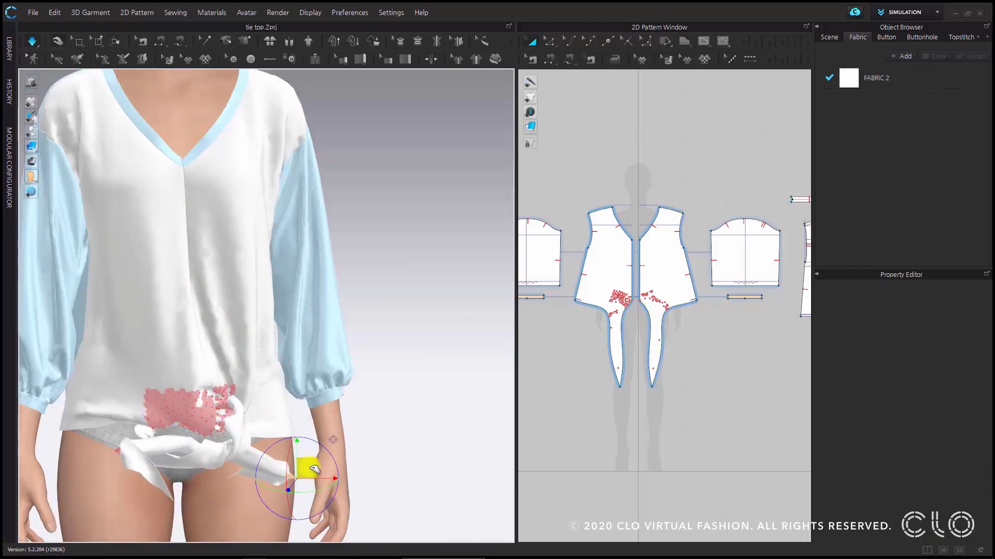
pyautogui.scroll(2, 269, 440)
pyautogui.moveTo(268, 439); pyautogui.dragTo(282, 471, button='right')
# - Pause the simulation and remove the pins partway along both ties, keeping the ones at the tie ends
pyautogui.press('space')
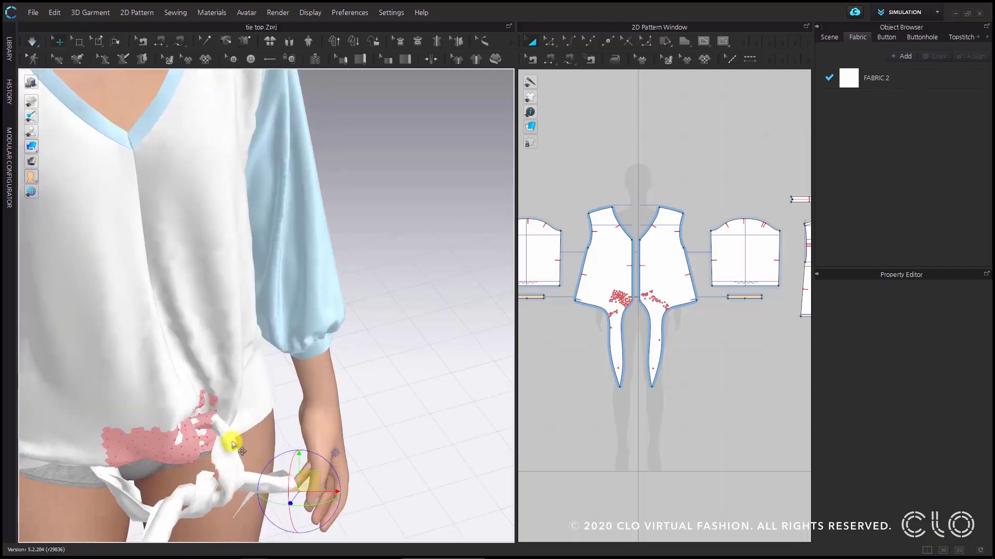
pyautogui.moveTo(234, 432); pyautogui.dragTo(253, 330, button='middle')
pyautogui.press('w')
pyautogui.click(235, 371)
pyautogui.moveTo(190, 409); pyautogui.dragTo(226, 332, button='right')
pyautogui.click(155, 395)
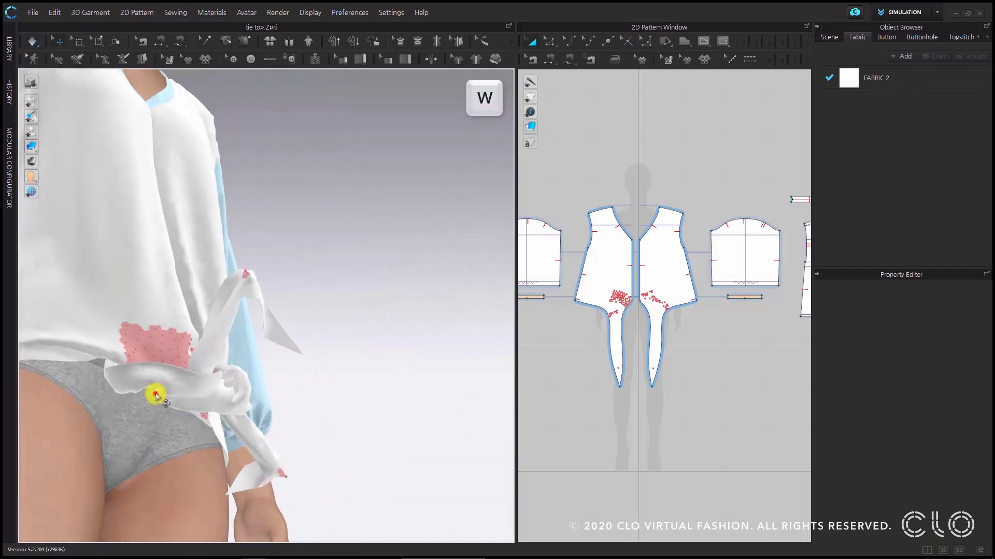
pyautogui.moveTo(156, 395); pyautogui.dragTo(309, 390, button='right')
# - Resume the simulation and pull the two pinned tie ends apart toward opposite sides of the avatar to tighten the second knot
pyautogui.click(337, 406)
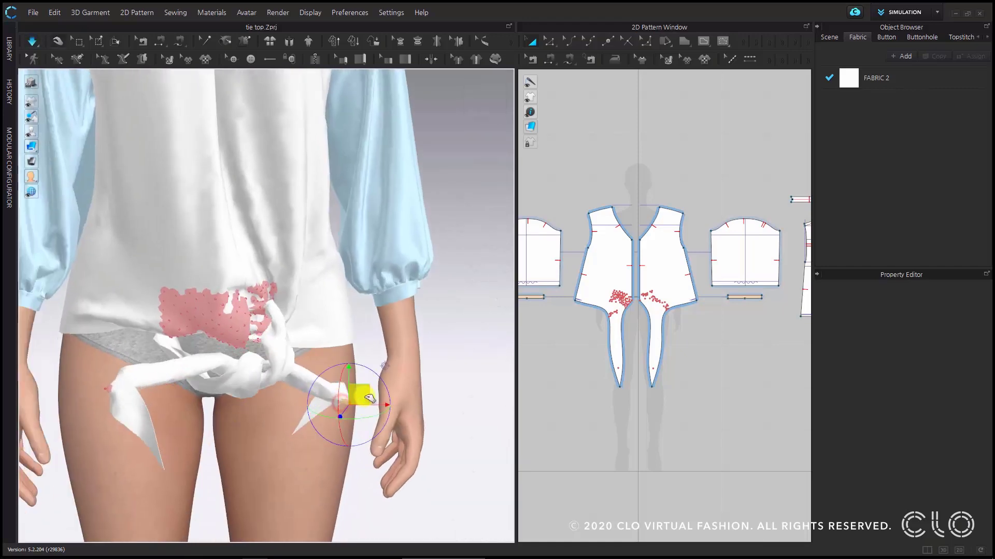
pyautogui.click(341, 396)
pyautogui.click(343, 400)
pyautogui.moveTo(359, 393); pyautogui.dragTo(410, 374)
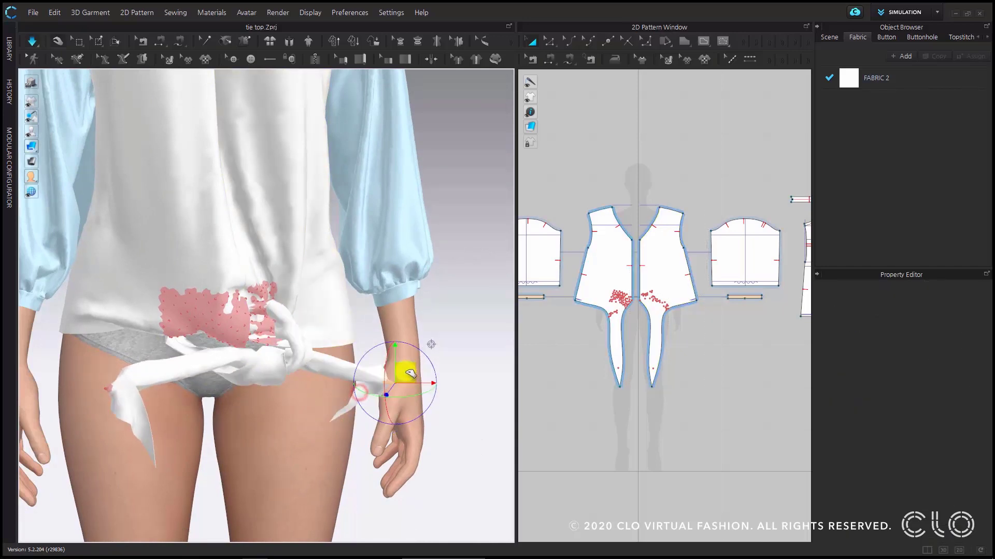
pyautogui.click(107, 388)
pyautogui.moveTo(116, 374); pyautogui.dragTo(5, 358)
# - Move the forward-stretched pinned end of the avatar's right-side tie back toward the body in side view
pyautogui.moveTo(263, 366); pyautogui.dragTo(356, 375, button='right')
pyautogui.moveTo(228, 354); pyautogui.dragTo(466, 295, button='middle')
pyautogui.moveTo(325, 340); pyautogui.dragTo(382, 328, button='right')
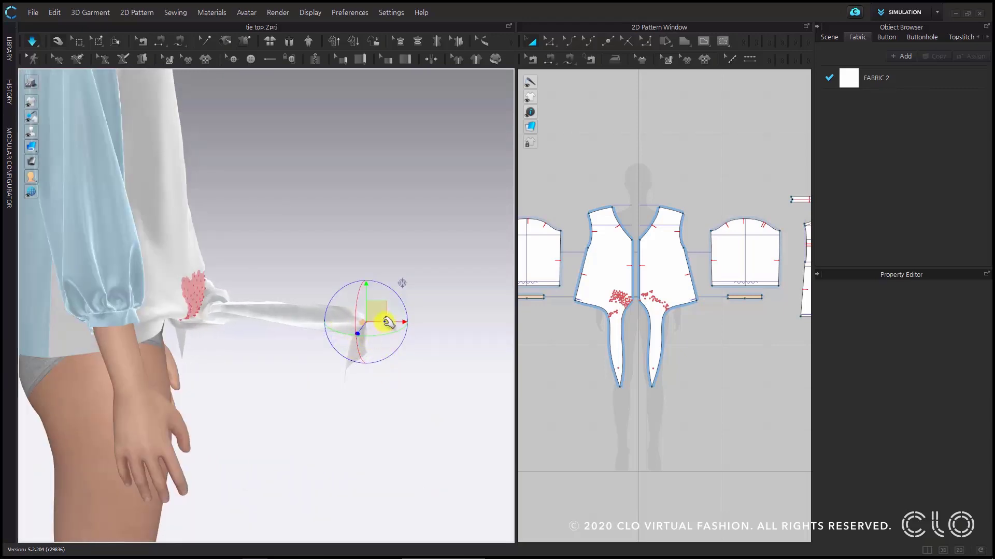
pyautogui.moveTo(389, 323); pyautogui.dragTo(259, 326)
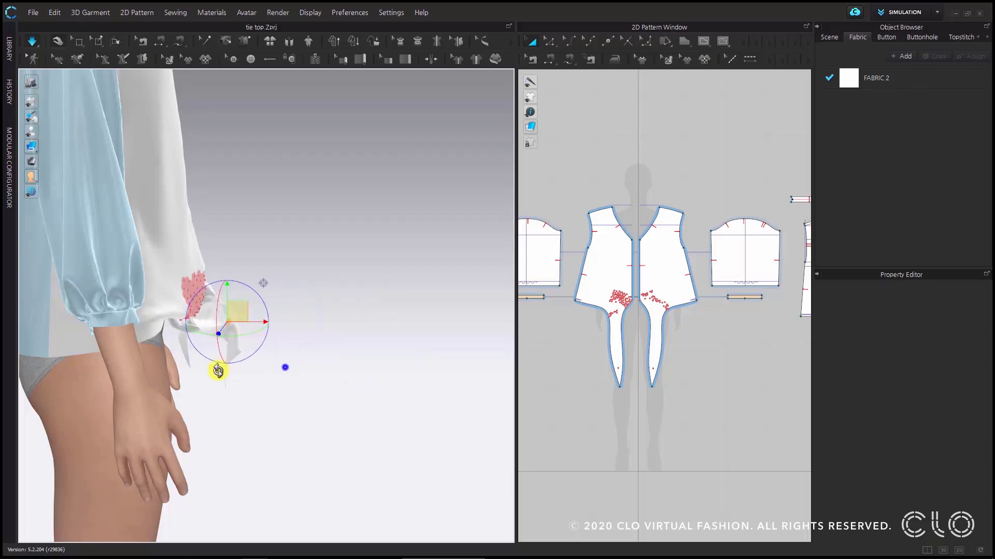
pyautogui.moveTo(218, 371); pyautogui.dragTo(149, 366, button='right')
pyautogui.moveTo(402, 310); pyautogui.dragTo(176, 303, button='middle')
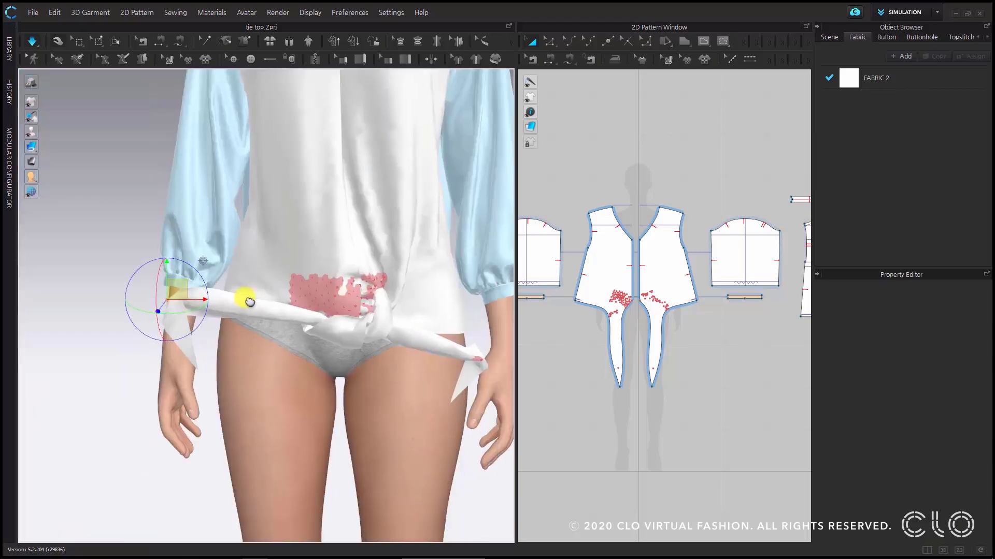
# - Raise the avatar's left-side tie end to wrist height and pull the right-side tie end farther outward
pyautogui.moveTo(250, 302); pyautogui.dragTo(148, 303, button='middle')
pyautogui.click(372, 360)
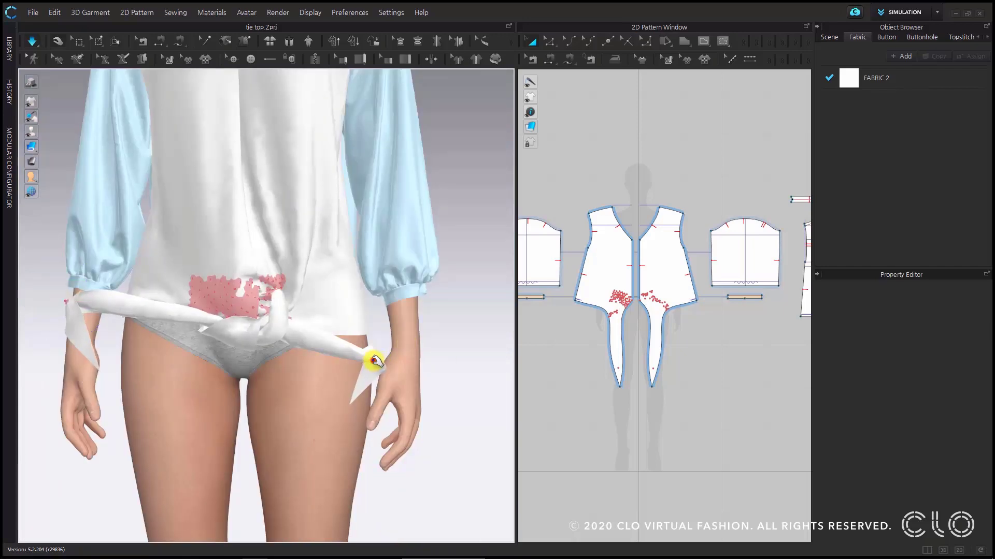
pyautogui.moveTo(374, 360); pyautogui.dragTo(403, 299)
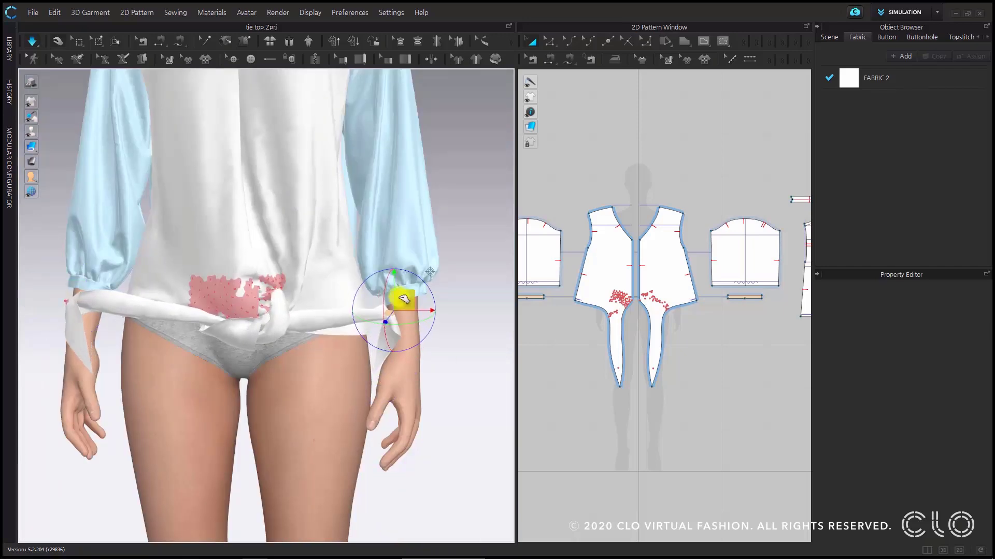
pyautogui.click(271, 328)
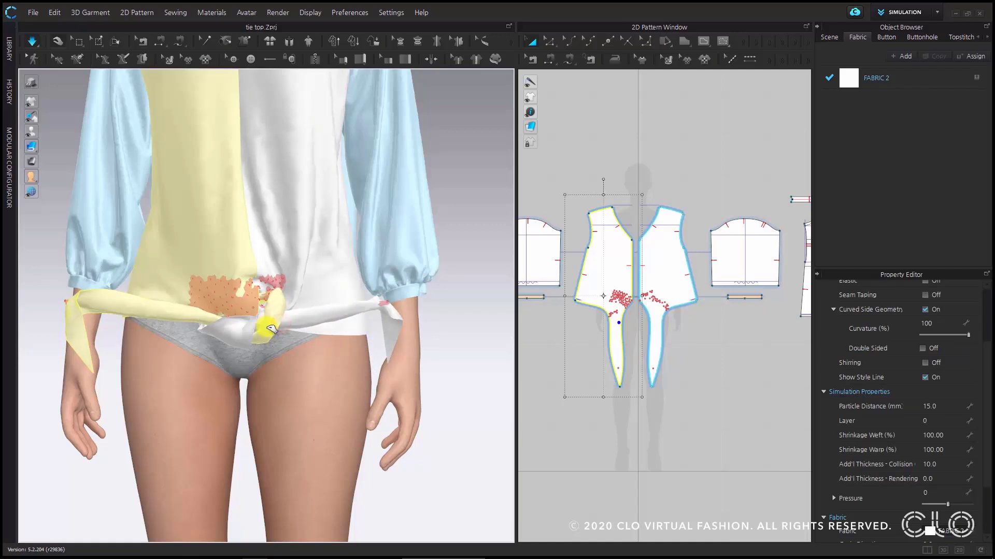
pyautogui.moveTo(66, 303); pyautogui.dragTo(18, 306)
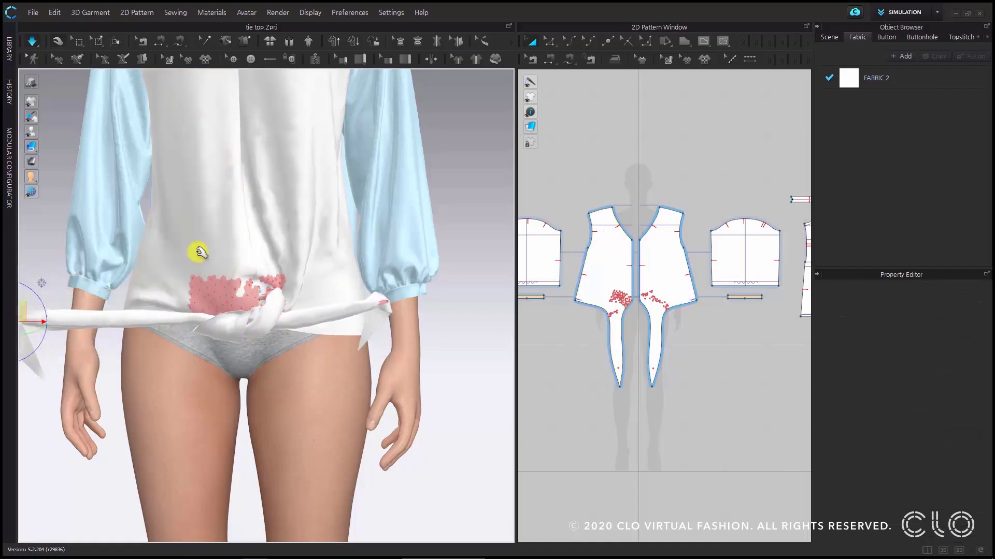
# - Delete the group of pins holding the blouse front and the first knot
pyautogui.moveTo(238, 292)
pyautogui.mouseDown(button='right')
pyautogui.moveTo(293, 313)
pyautogui.moveTo(275, 297)
pyautogui.moveTo(213, 291)
pyautogui.moveTo(230, 293)
pyautogui.mouseUp(button='right')
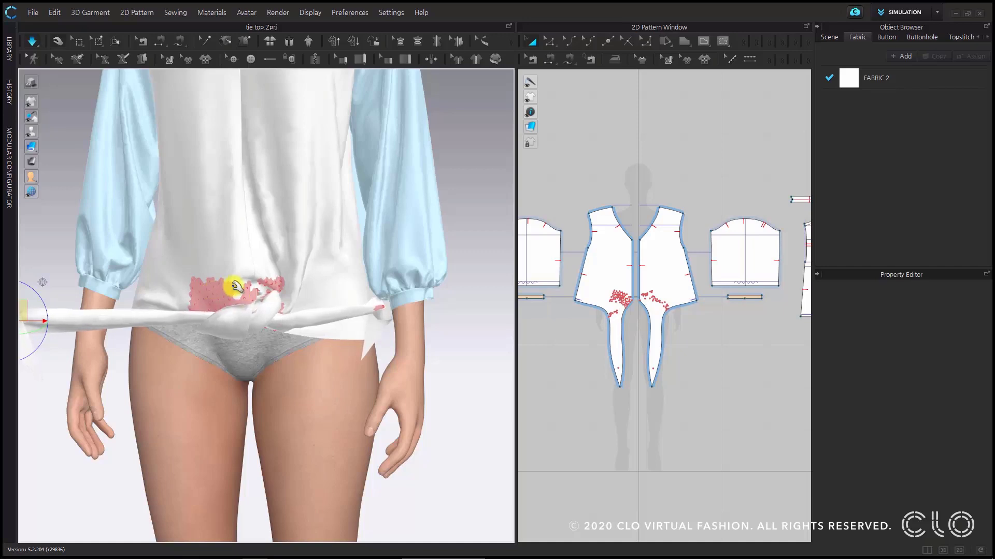
pyautogui.moveTo(223, 292); pyautogui.dragTo(210, 303)
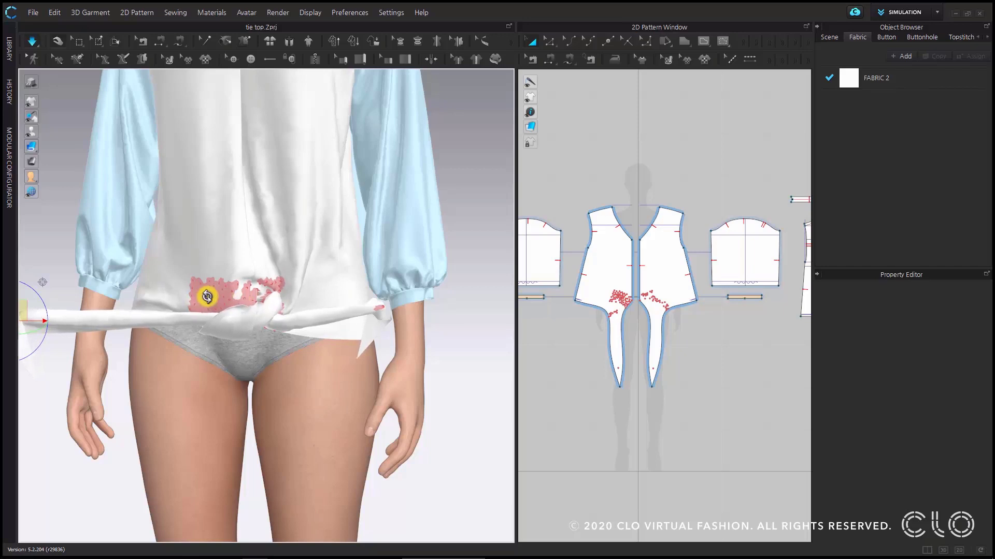
pyautogui.rightClick(207, 296)
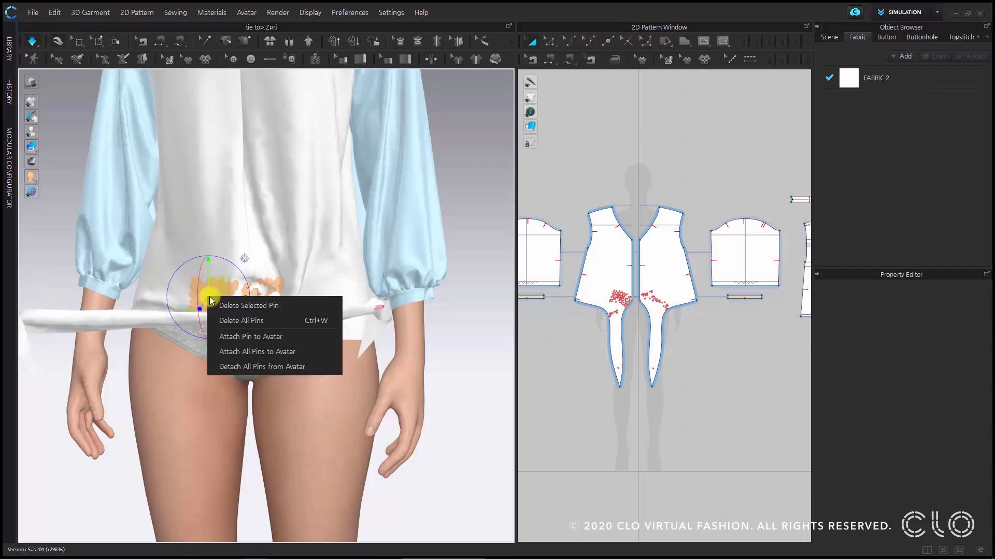
pyautogui.click(278, 306)
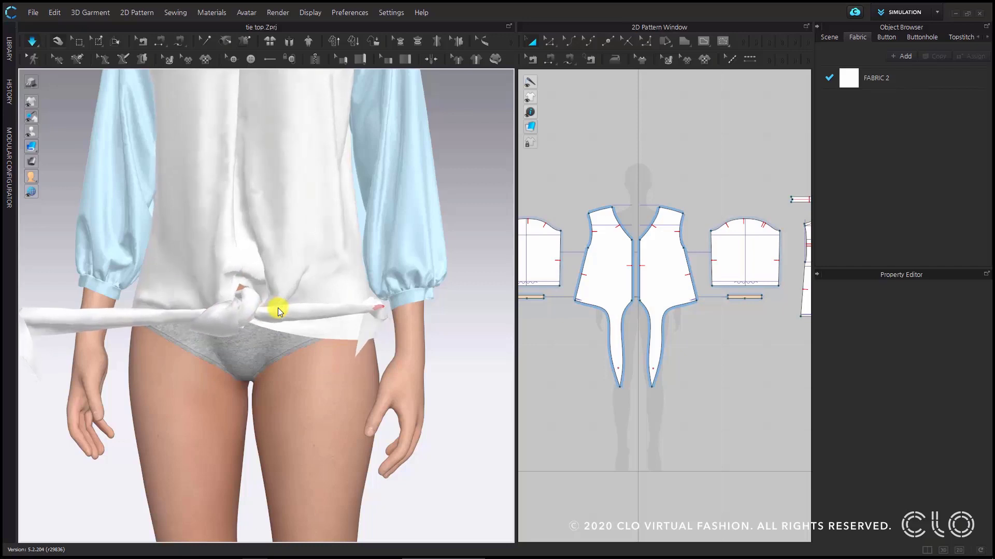
# - Pin both ties beside the knot and move these pins outward to opposite sides to tighten it
pyautogui.scroll(3, 275, 313)
pyautogui.moveTo(256, 327); pyautogui.dragTo(275, 334, button='right')
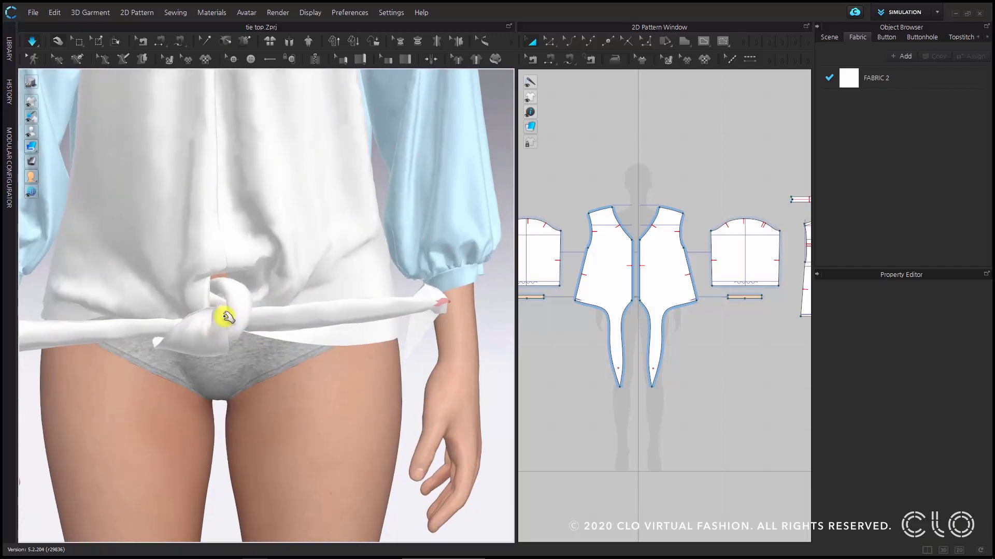
pyautogui.press('w')
pyautogui.click(258, 322)
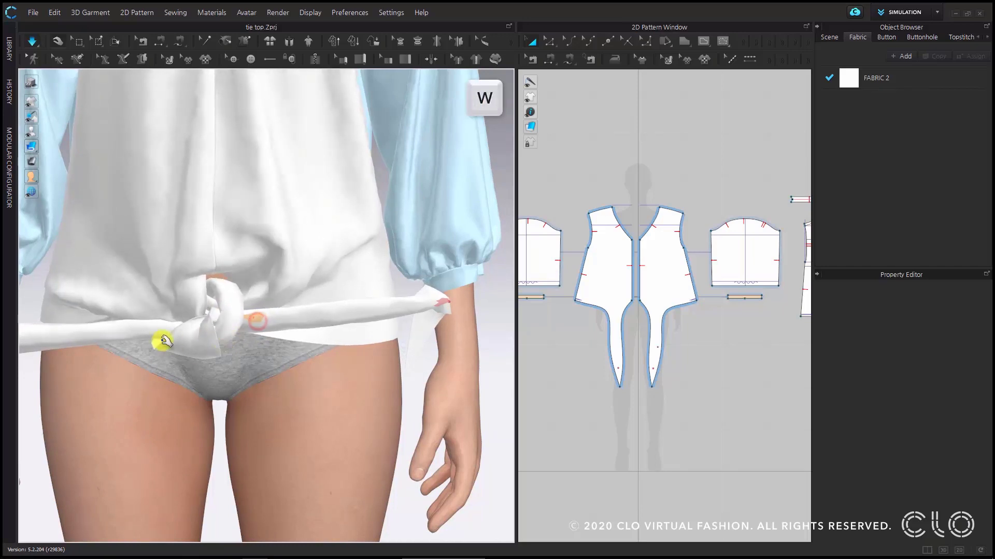
pyautogui.click(257, 318)
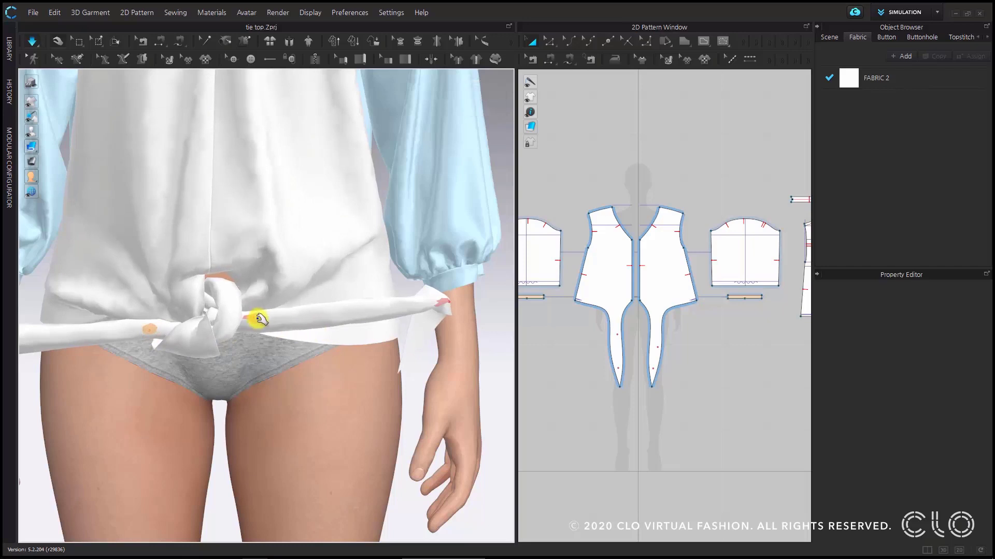
pyautogui.moveTo(267, 307); pyautogui.dragTo(301, 299)
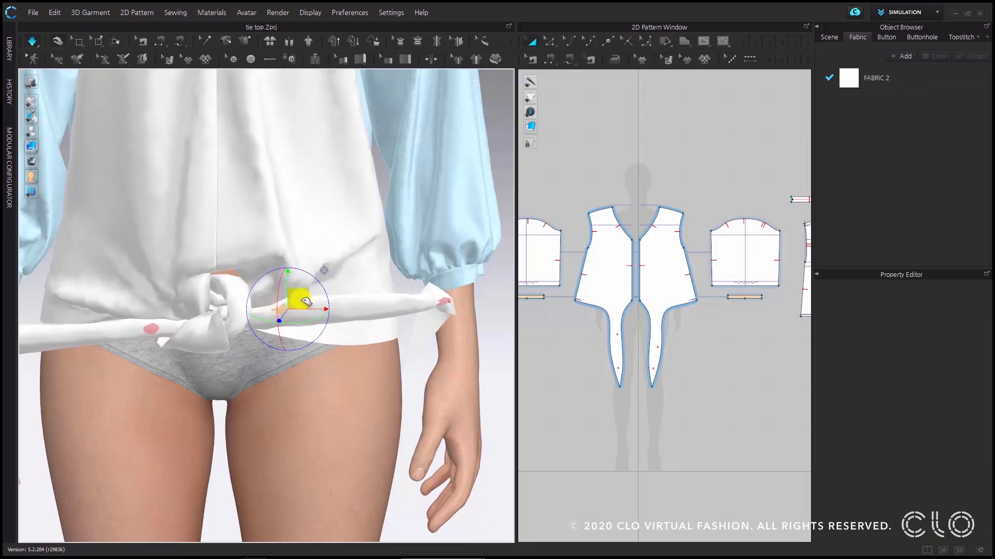
pyautogui.click(158, 327)
pyautogui.moveTo(149, 317); pyautogui.dragTo(92, 308)
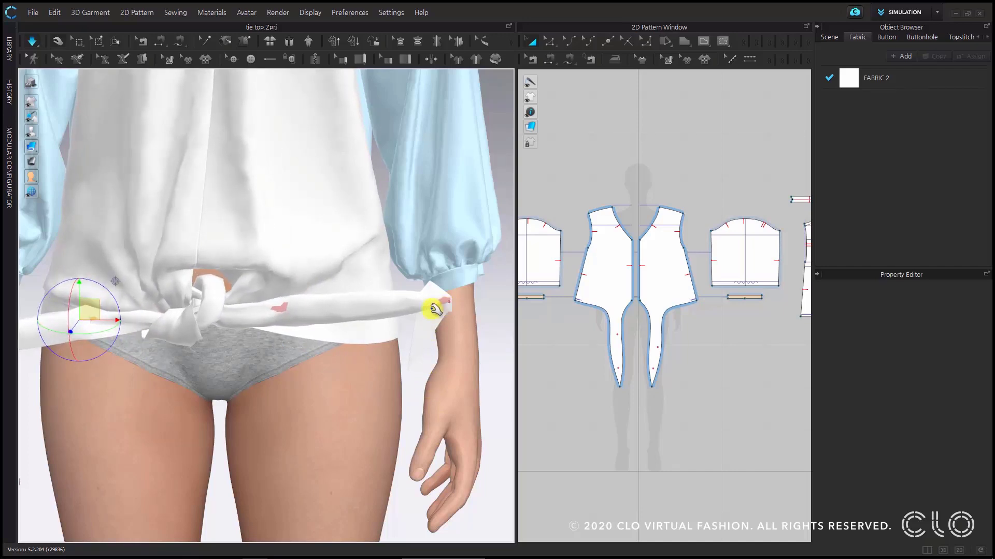
# - Delete the pins at both tie ends so the ties drape down, and stop the simulation
pyautogui.scroll(-2, 433, 310)
pyautogui.moveTo(402, 328); pyautogui.dragTo(382, 328, button='right')
pyautogui.moveTo(413, 324); pyautogui.dragTo(469, 319, button='middle')
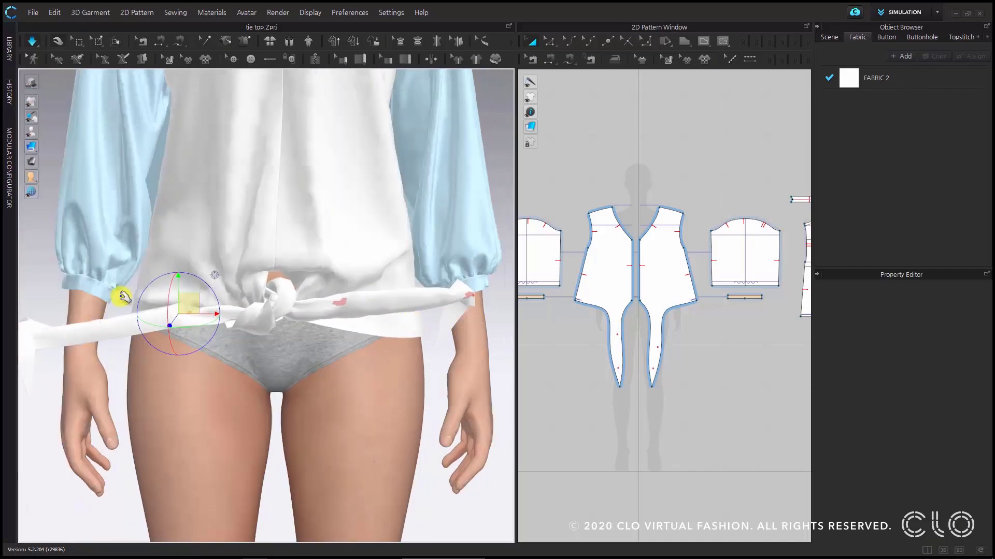
pyautogui.rightClick(468, 297)
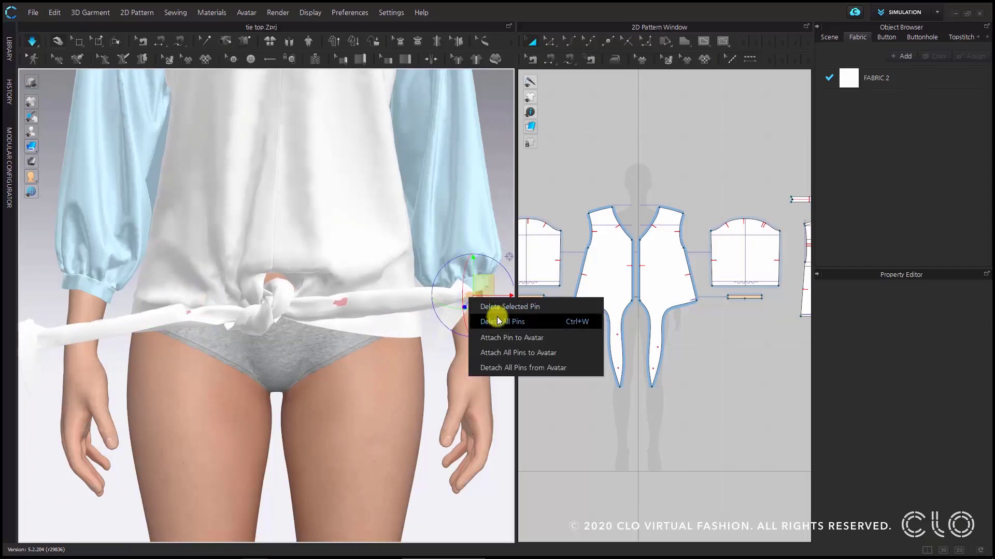
pyautogui.click(498, 308)
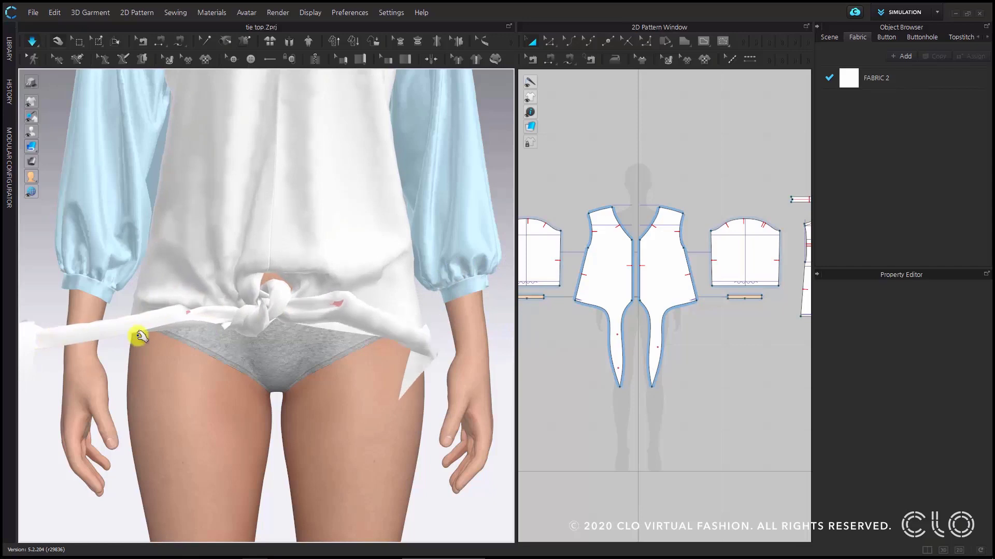
pyautogui.moveTo(133, 333); pyautogui.dragTo(289, 406, button='right')
pyautogui.rightClick(284, 426)
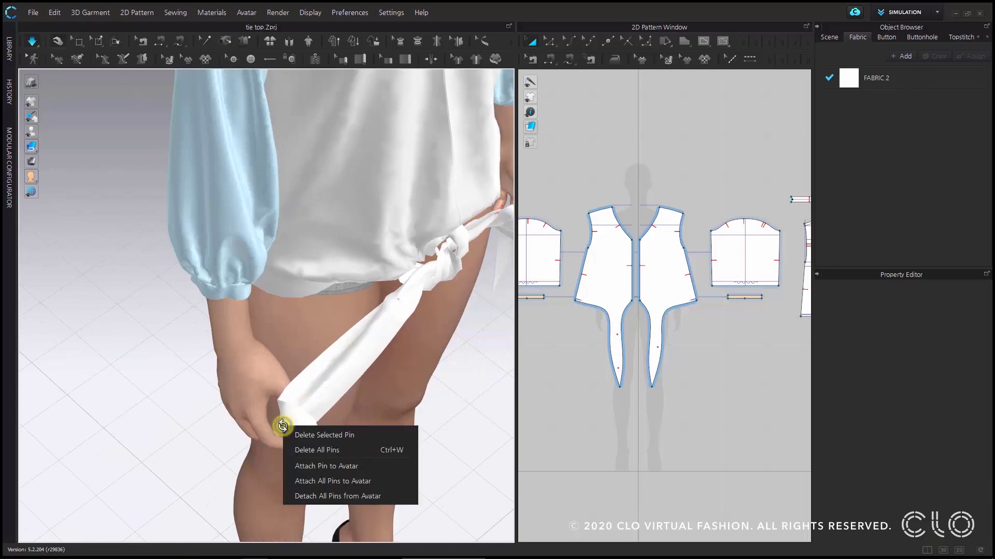
pyautogui.click(311, 437)
pyautogui.moveTo(460, 341); pyautogui.dragTo(414, 220, button='right')
pyautogui.scroll(6, 412, 223)
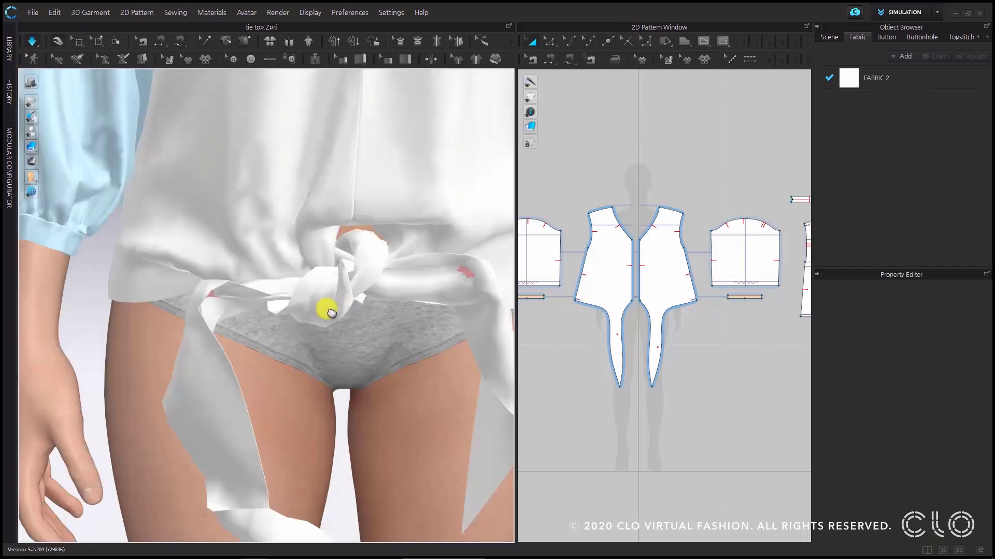
pyautogui.moveTo(332, 313); pyautogui.dragTo(311, 328, button='middle')
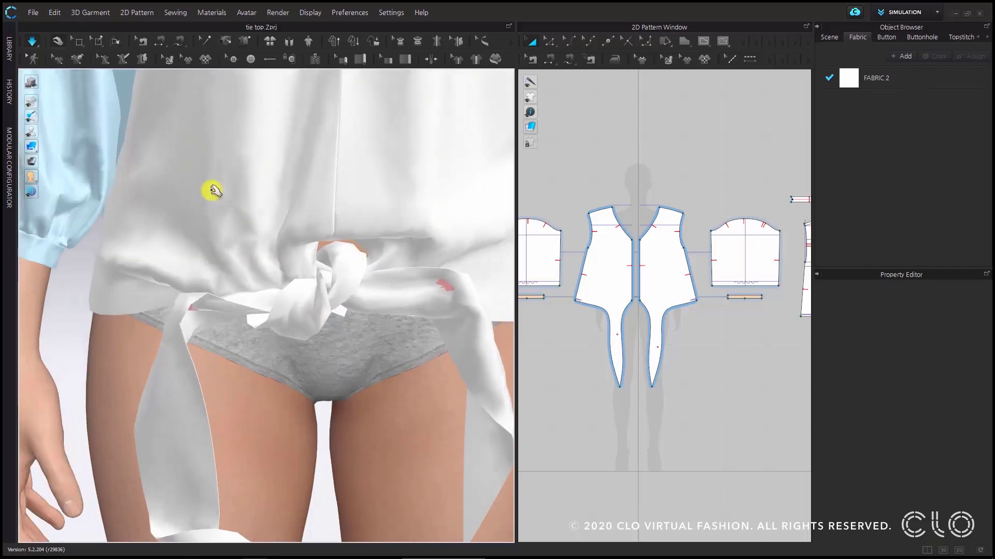
pyautogui.click(32, 46)
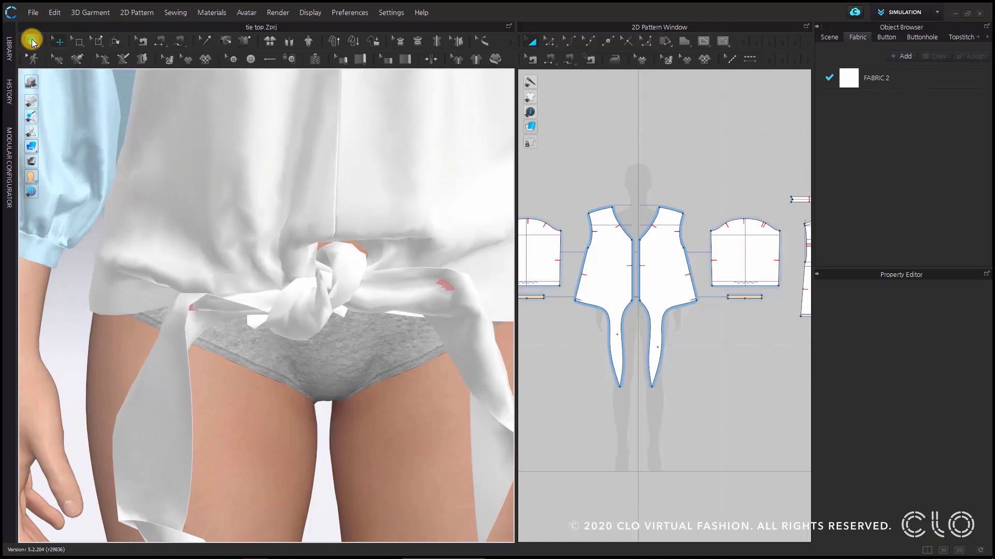
# - Examine the double knot up close from several angles for gaps and fabric overlaps
pyautogui.scroll(-2, 333, 300)
pyautogui.moveTo(346, 309); pyautogui.dragTo(391, 243, button='right')
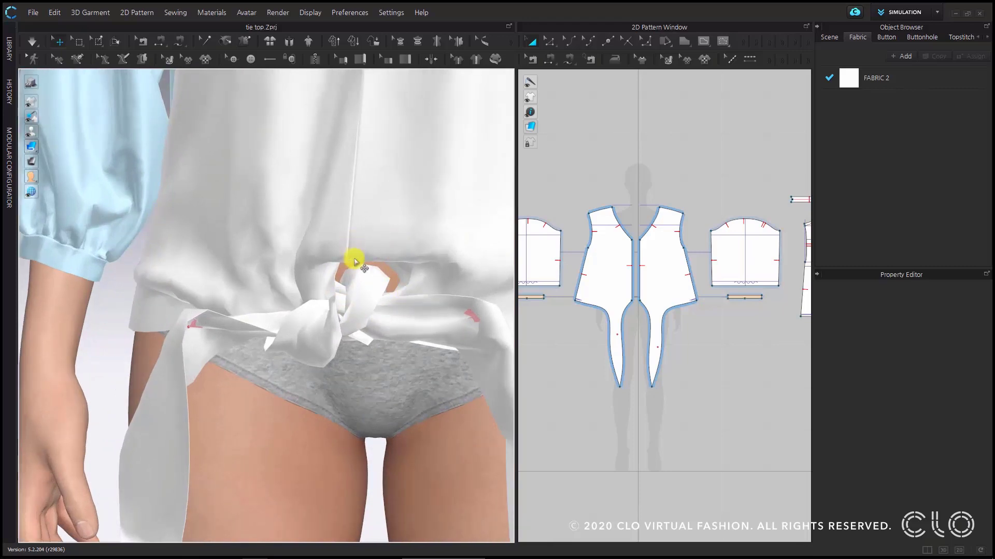
pyautogui.scroll(3, 387, 319)
pyautogui.moveTo(395, 335); pyautogui.dragTo(338, 312, button='right')
pyautogui.scroll(3, 338, 312)
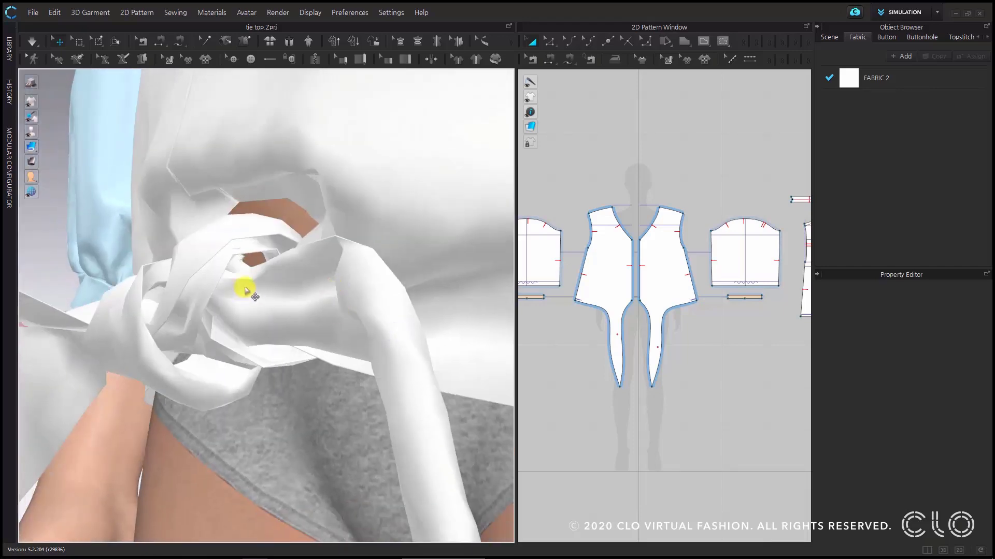
pyautogui.scroll(2, 259, 273)
pyautogui.moveTo(260, 270); pyautogui.dragTo(260, 270, button='right')
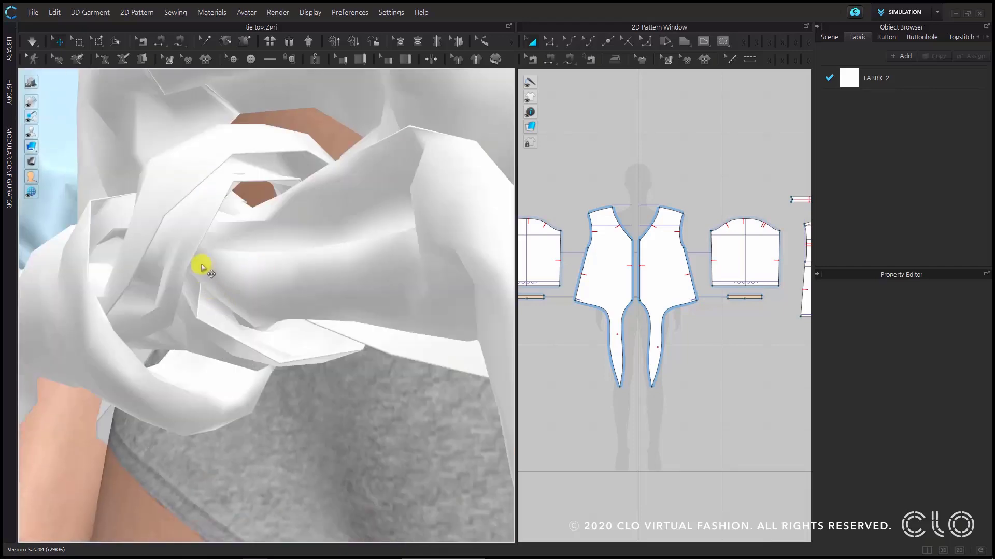
pyautogui.moveTo(244, 221)
pyautogui.mouseDown(button='right')
pyautogui.moveTo(284, 238)
pyautogui.moveTo(327, 232)
pyautogui.mouseUp(button='right')
pyautogui.scroll(-4, 284, 237)
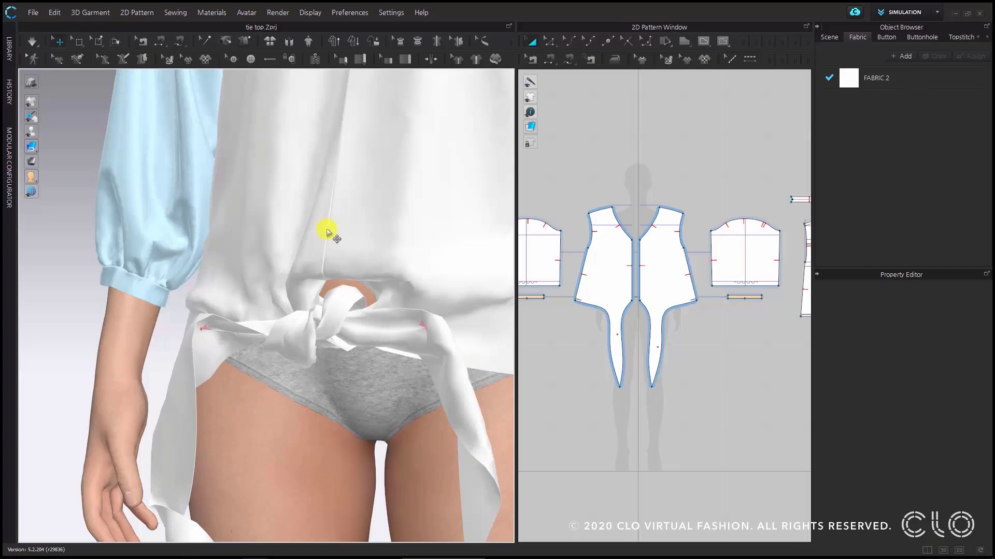
pyautogui.moveTo(326, 231); pyautogui.dragTo(293, 254, button='right')
pyautogui.scroll(5, 255, 344)
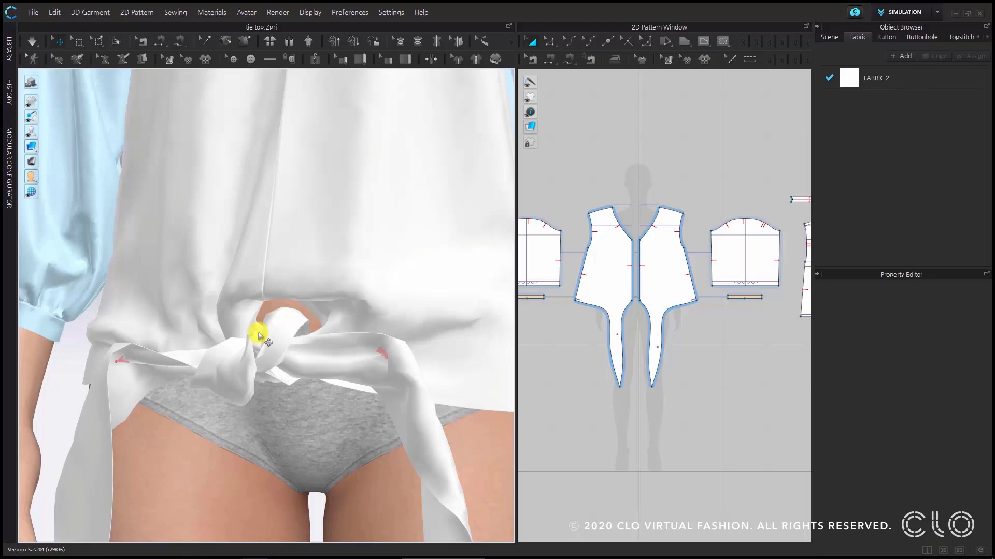
# - Set the particle distance of both blouse front pieces to 5 mm
pyautogui.scroll(-5, 332, 290)
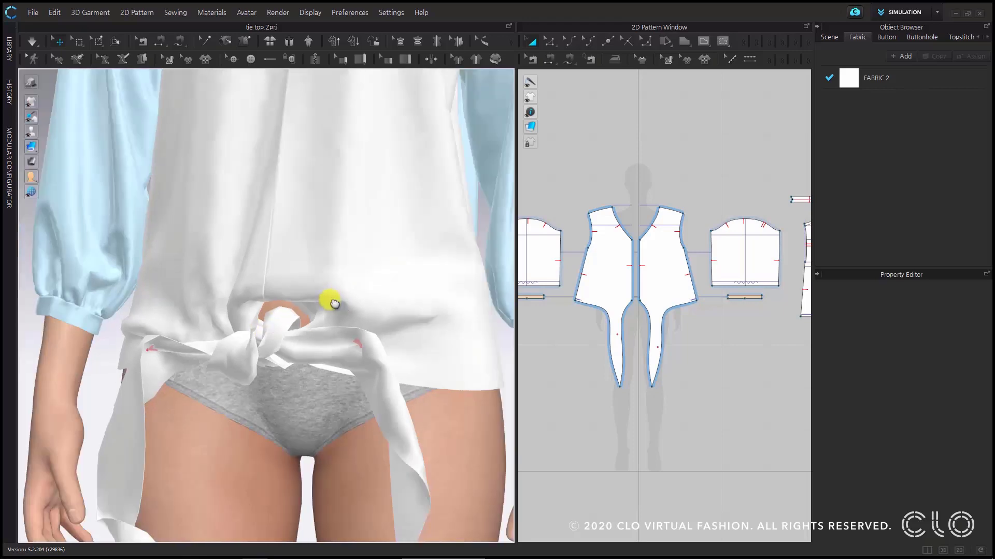
pyautogui.click(311, 318)
pyautogui.keyDown('shift'); pyautogui.click(192, 281); pyautogui.keyUp('shift')
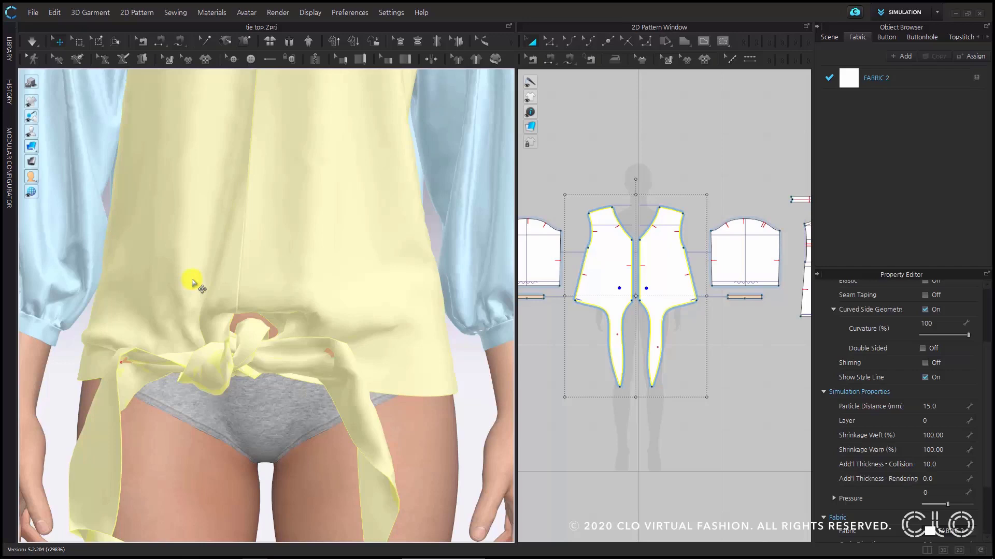
pyautogui.click(946, 407)
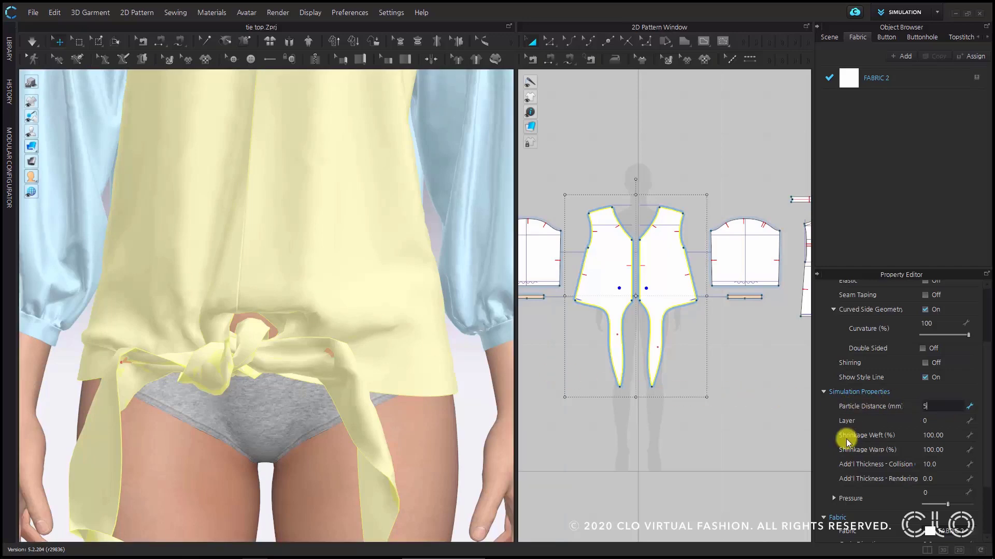
pyautogui.write('5')
pyautogui.press('Return')
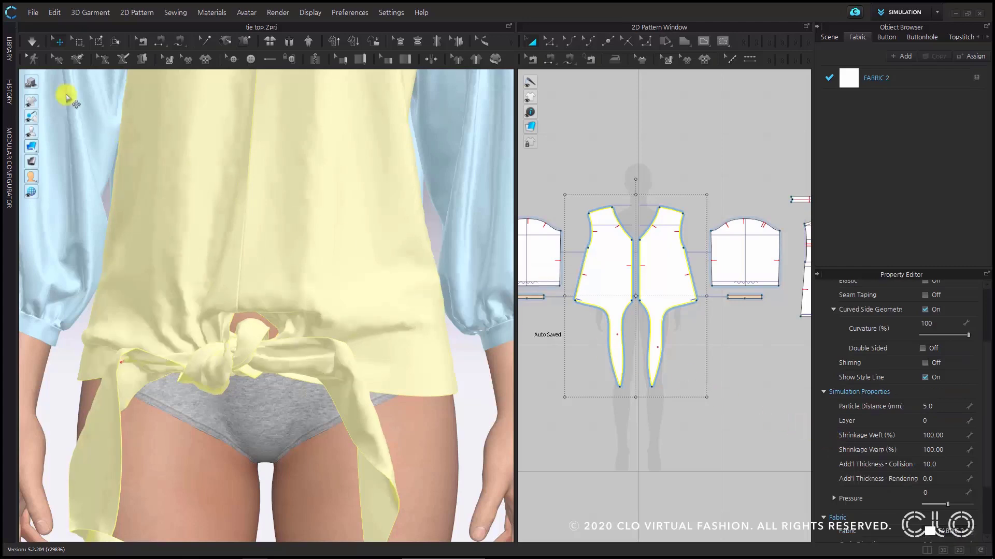
# - Simulate the blouse with the finer front mesh, and check how the knot settles
pyautogui.click(33, 42)
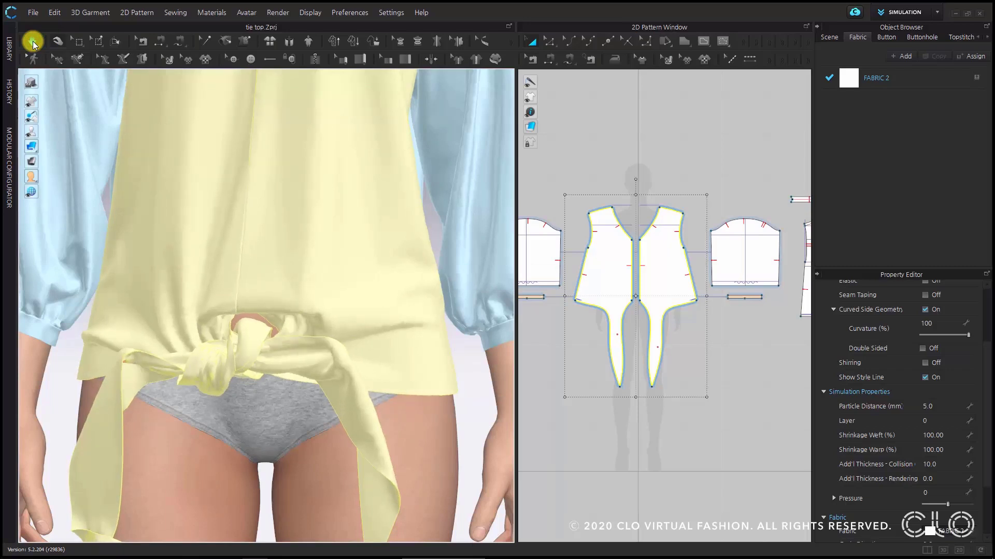
pyautogui.moveTo(256, 401); pyautogui.dragTo(226, 377)
pyautogui.scroll(3, 228, 378)
pyautogui.moveTo(244, 404); pyautogui.dragTo(298, 332, button='right')
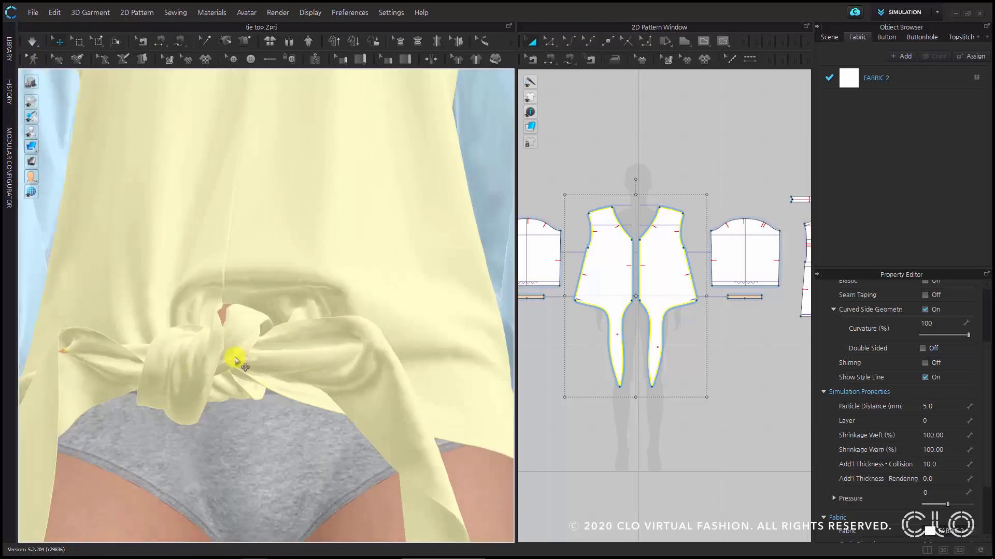
pyautogui.moveTo(235, 362); pyautogui.dragTo(242, 408, button='right')
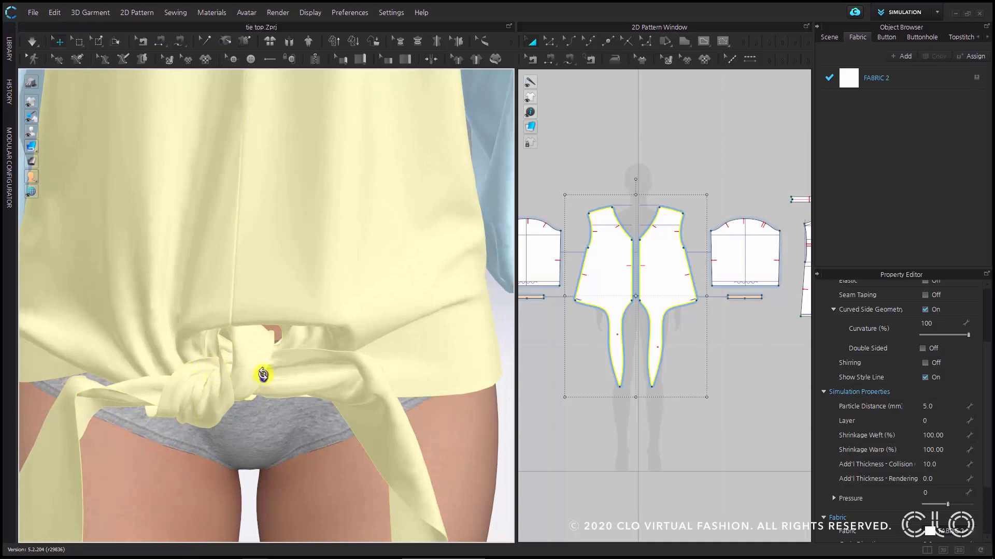
pyautogui.moveTo(262, 374); pyautogui.dragTo(139, 378, button='right')
# - Pin both ties close to either side of the knot, and delete the old pins farther out
pyautogui.press('w')
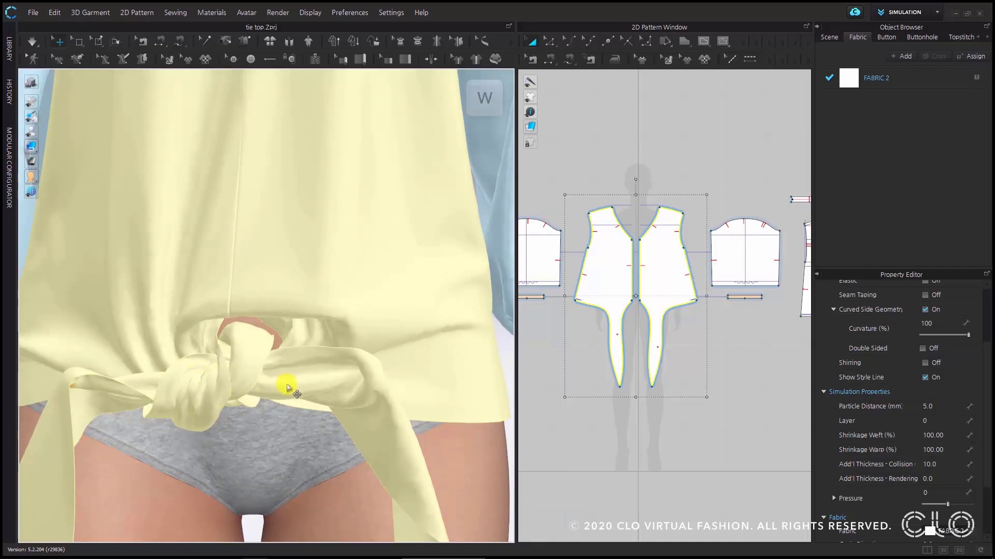
pyautogui.click(285, 385)
pyautogui.click(145, 386)
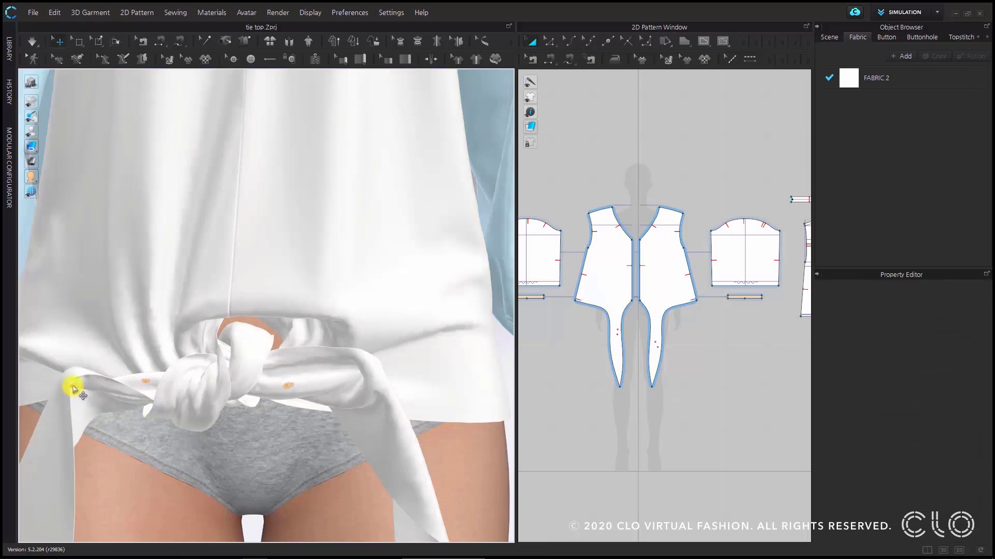
pyautogui.moveTo(73, 389)
pyautogui.mouseDown(button='right')
pyautogui.moveTo(233, 371)
pyautogui.moveTo(187, 390)
pyautogui.moveTo(188, 378)
pyautogui.moveTo(356, 366)
pyautogui.moveTo(306, 377)
pyautogui.moveTo(277, 452)
pyautogui.mouseUp(button='right')
pyautogui.moveTo(269, 520)
pyautogui.mouseDown(button='right')
pyautogui.moveTo(249, 450)
pyautogui.moveTo(411, 362)
pyautogui.moveTo(386, 356)
pyautogui.moveTo(411, 341)
pyautogui.moveTo(355, 351)
pyautogui.moveTo(289, 303)
pyautogui.mouseUp(button='right')
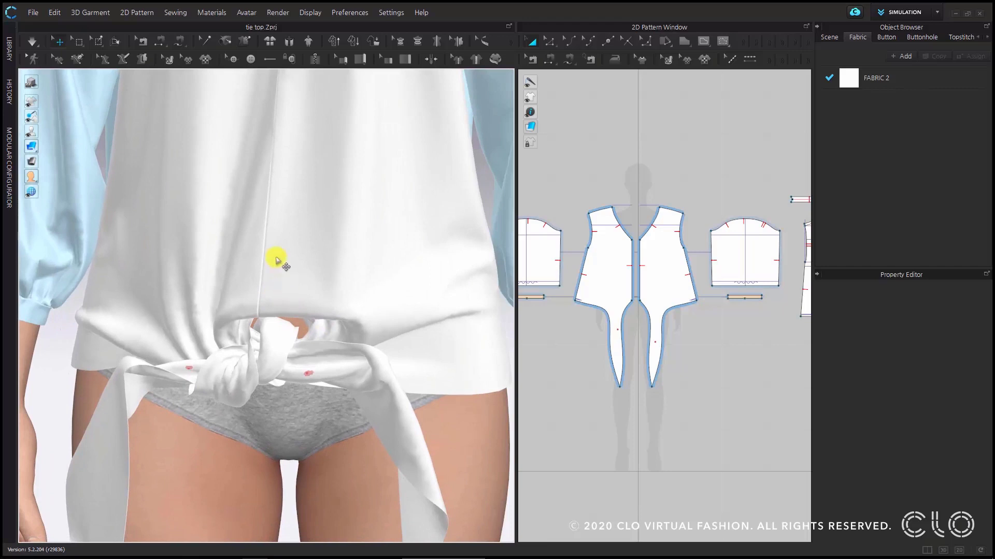
# - Examine the refined knot up close from several angles for gaps between the fabric layers
pyautogui.scroll(-2, 315, 338)
pyautogui.moveTo(306, 356); pyautogui.dragTo(308, 302, button='right')
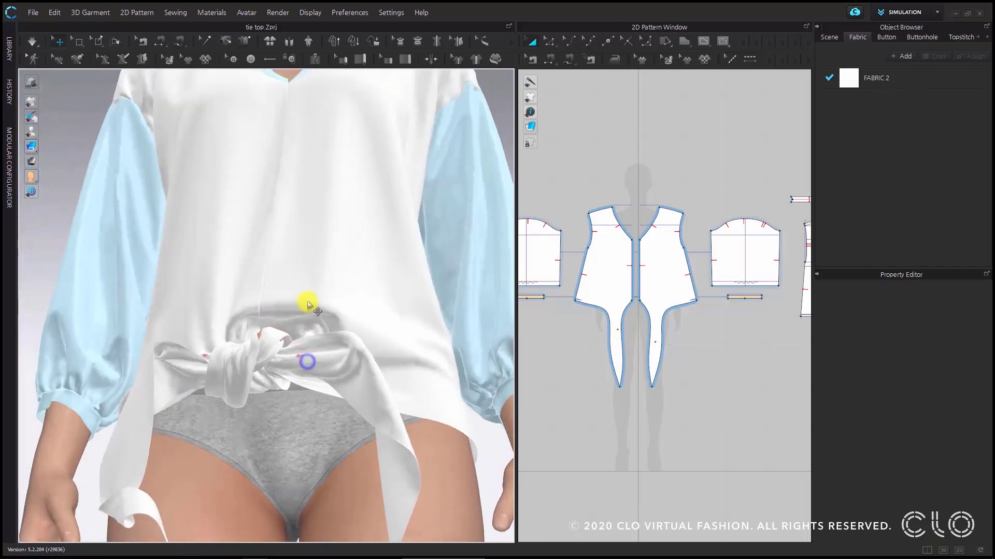
pyautogui.scroll(3, 277, 372)
pyautogui.moveTo(280, 378)
pyautogui.mouseDown(button='right')
pyautogui.moveTo(262, 437)
pyautogui.moveTo(224, 451)
pyautogui.moveTo(216, 498)
pyautogui.moveTo(243, 477)
pyautogui.moveTo(237, 446)
pyautogui.moveTo(321, 469)
pyautogui.moveTo(340, 288)
pyautogui.moveTo(297, 371)
pyautogui.moveTo(311, 382)
pyautogui.moveTo(380, 384)
pyautogui.moveTo(331, 280)
pyautogui.mouseUp(button='right')
pyautogui.moveTo(332, 279); pyautogui.dragTo(349, 465, button='middle')
pyautogui.scroll(-3, 329, 422)
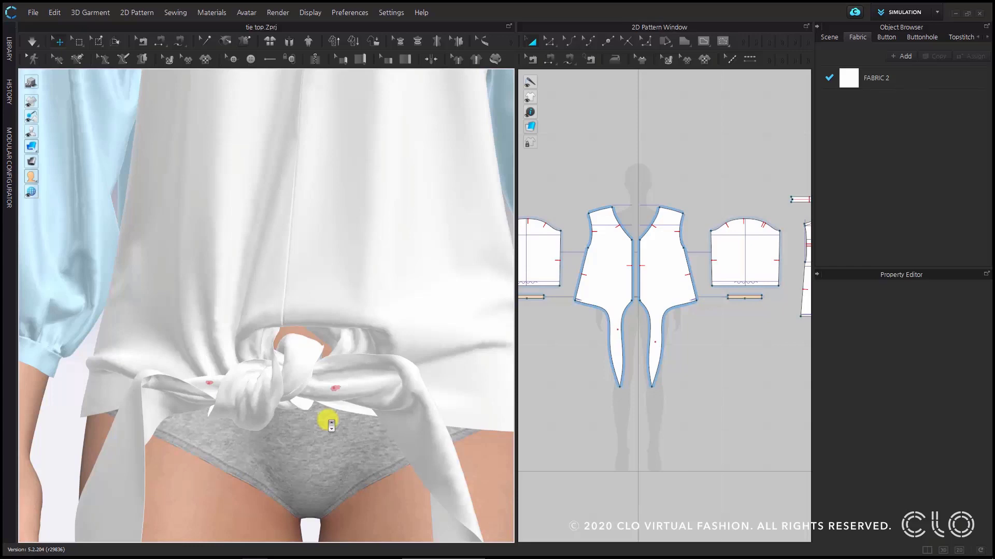
pyautogui.scroll(4, 331, 425)
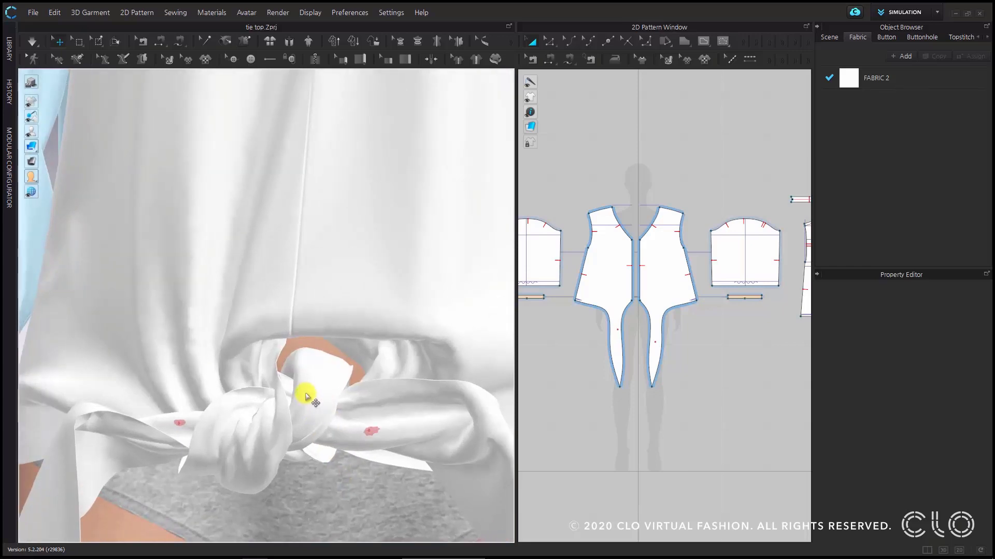
pyautogui.scroll(5, 305, 396)
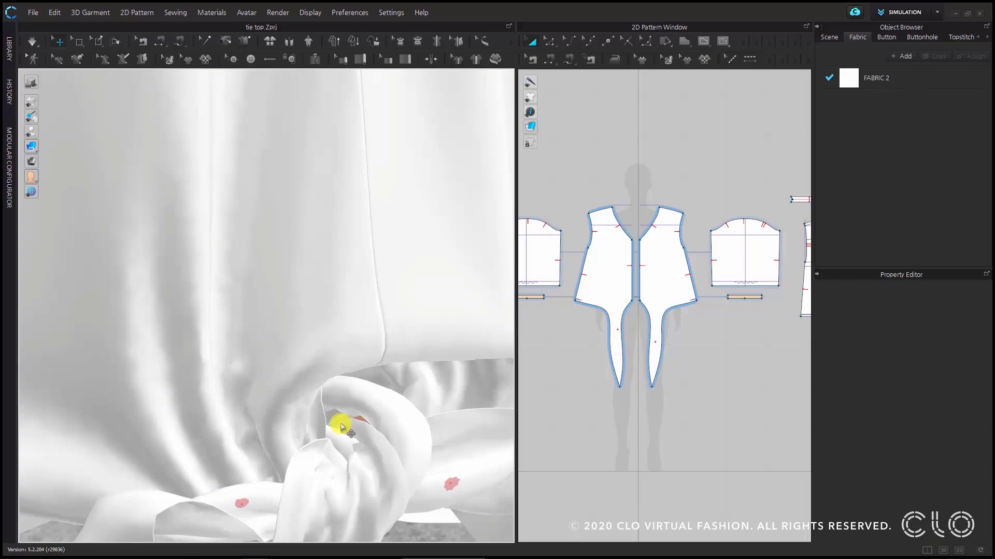
pyautogui.scroll(-5, 341, 427)
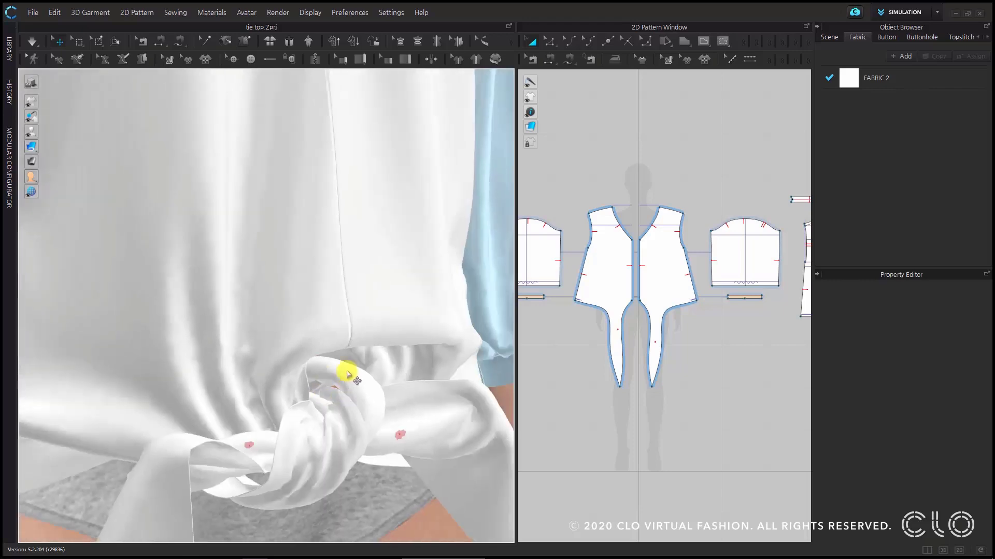
pyautogui.moveTo(329, 337); pyautogui.dragTo(304, 389, button='middle')
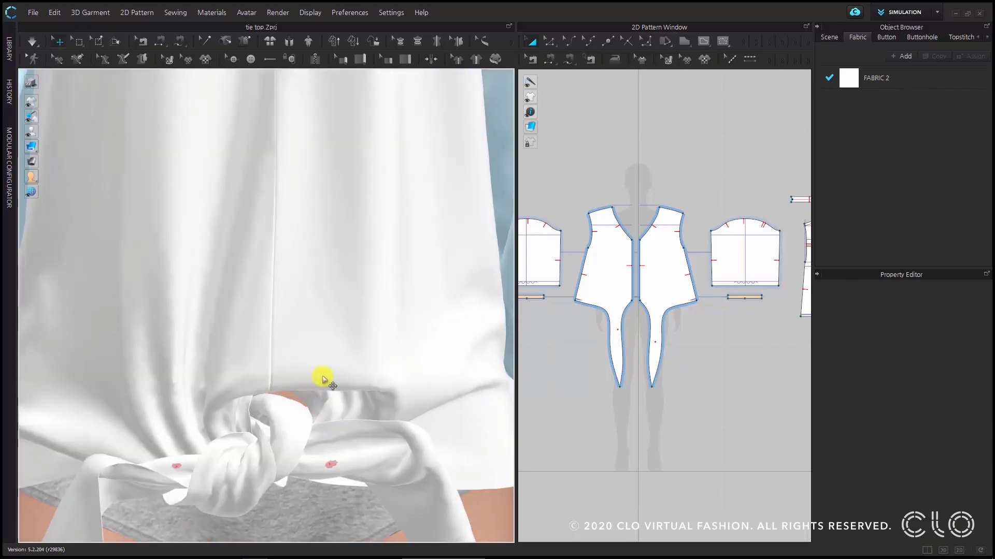
pyautogui.moveTo(322, 378); pyautogui.dragTo(316, 378, button='right')
# - Set the additional collision thickness of both front pieces to 9.0 mm, and run the simulation until the knot settles
pyautogui.click(338, 321)
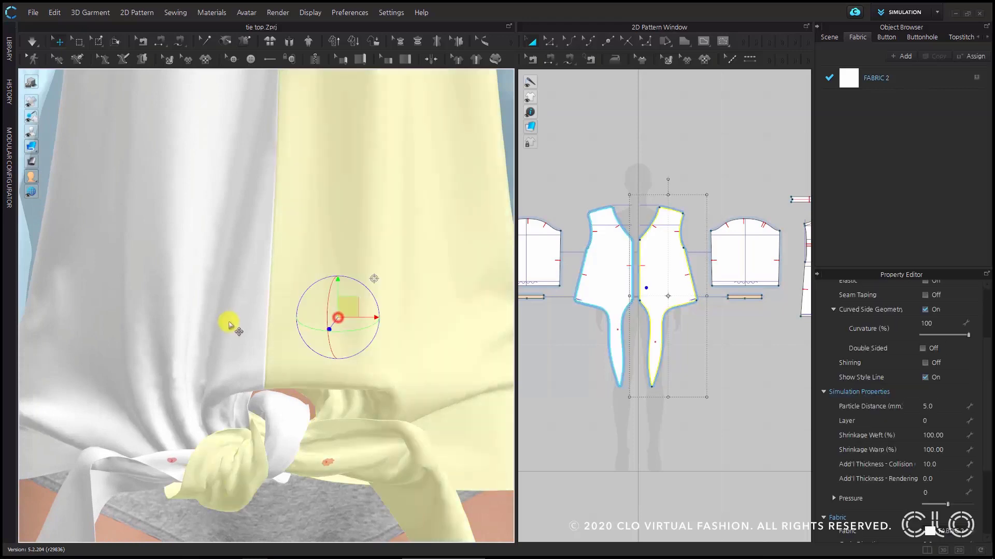
pyautogui.keyDown('shift'); pyautogui.click(223, 325); pyautogui.keyUp('shift')
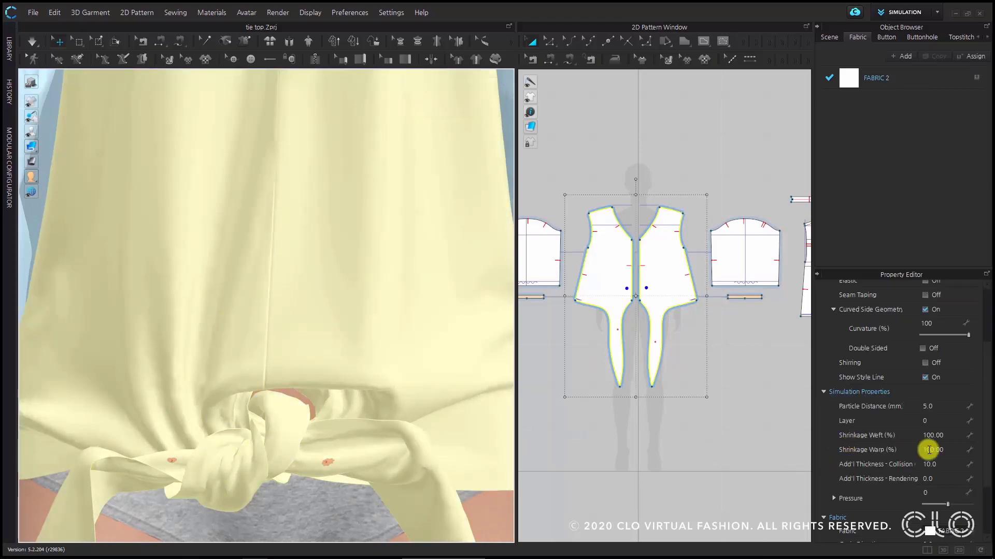
pyautogui.click(956, 461)
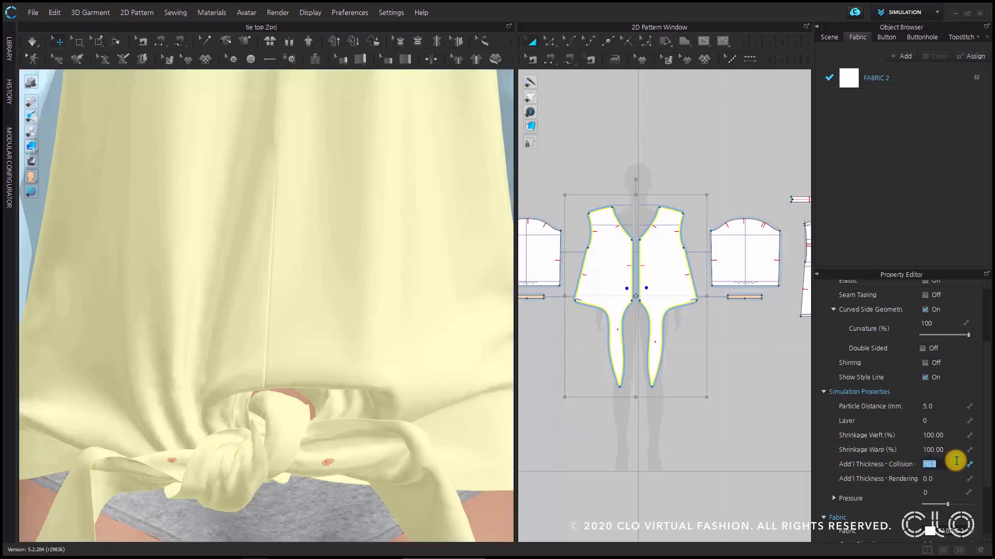
pyautogui.press('Return')
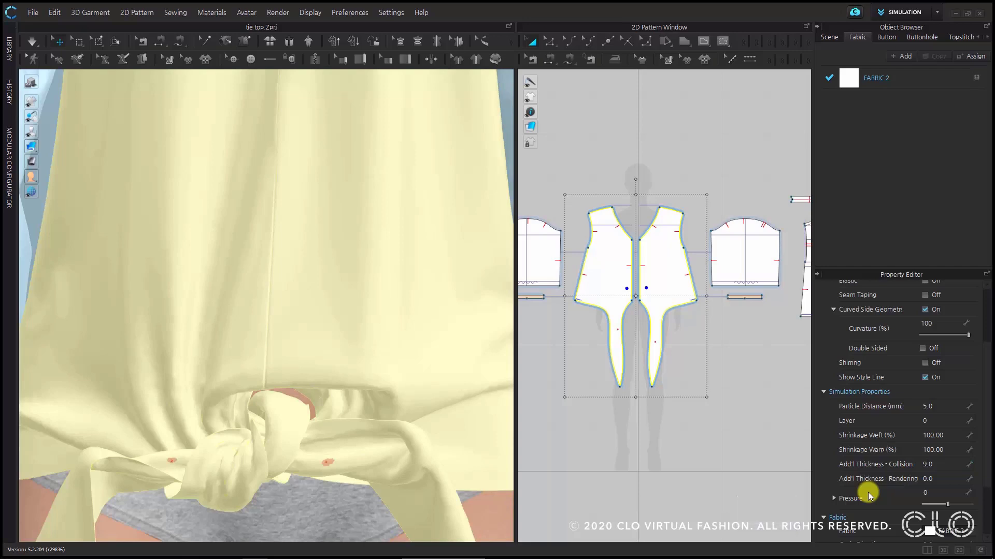
pyautogui.press('space')
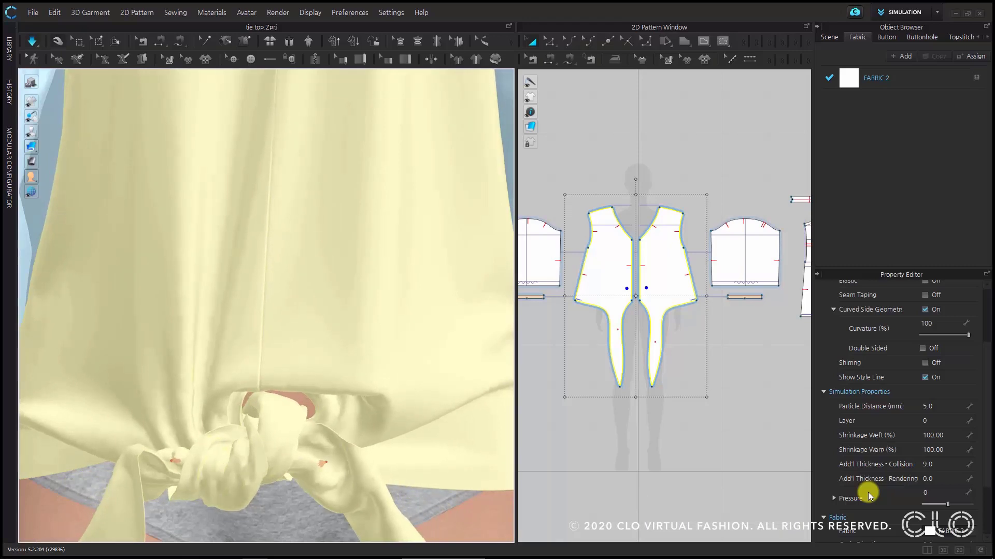
pyautogui.click(31, 41)
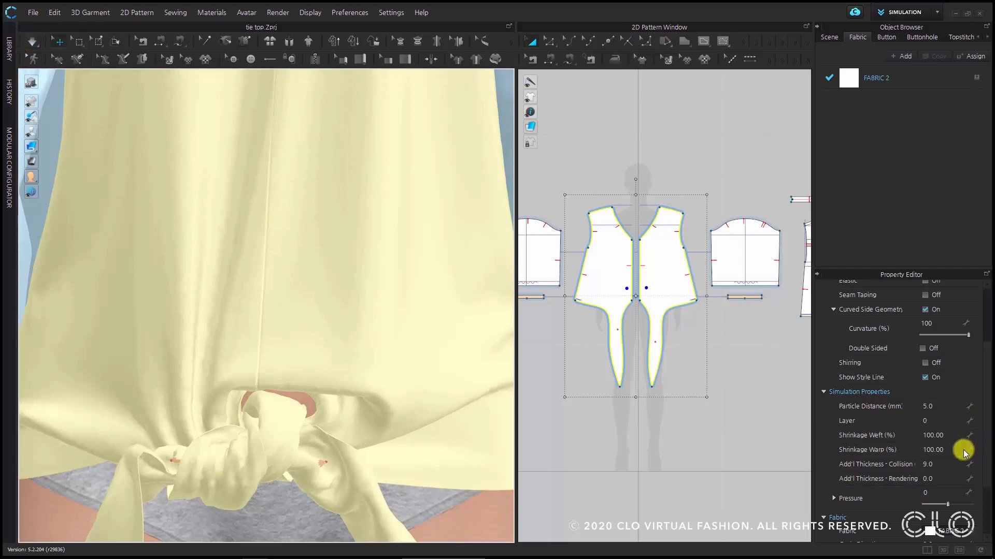
# - Lower the additional collision thickness of both front pieces to 8.0 mm, and simulate the knot briefly
pyautogui.click(941, 464)
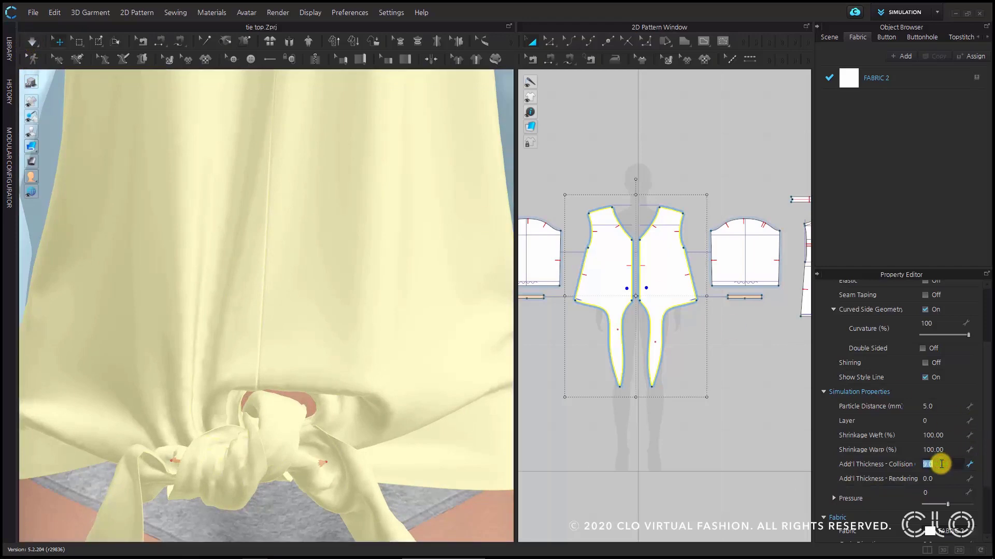
pyautogui.write('8.0')
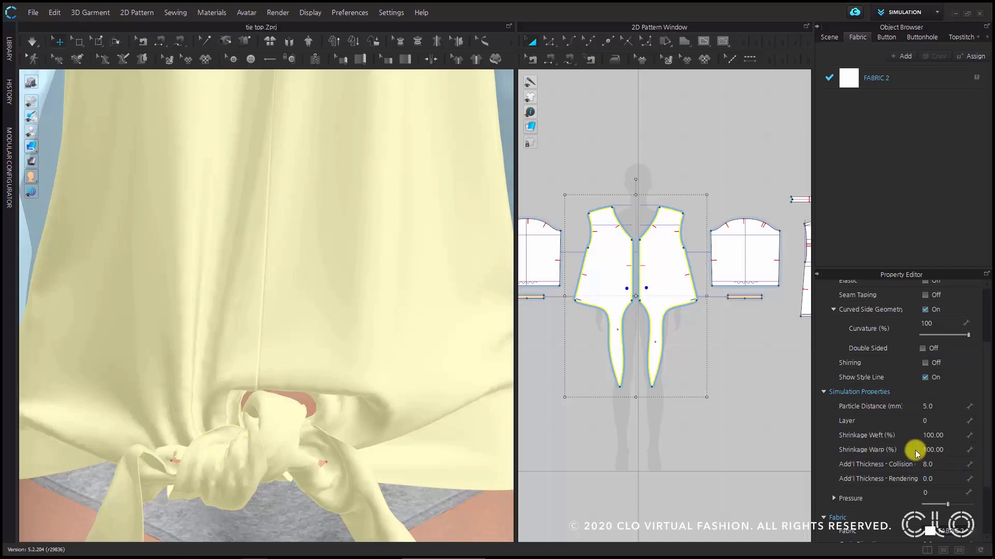
pyautogui.click(34, 41)
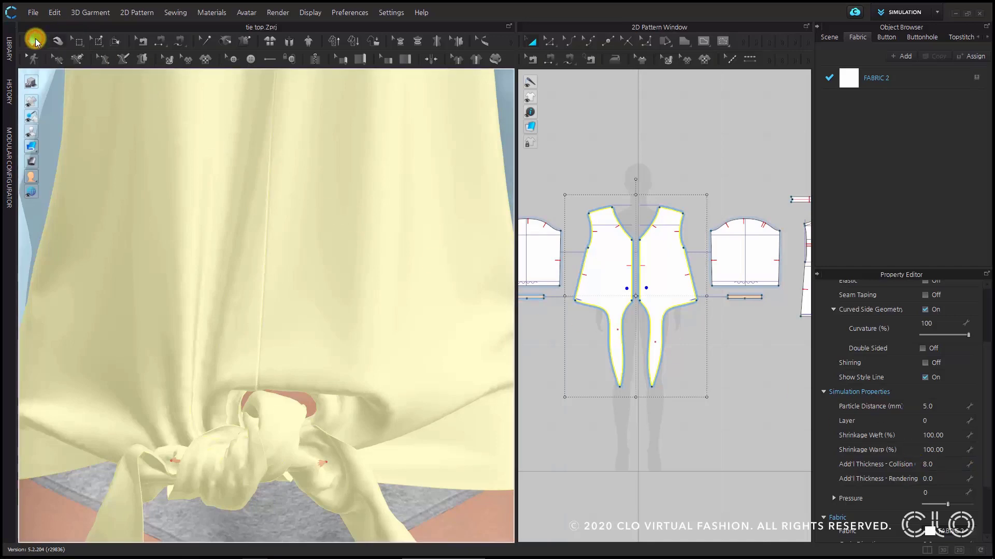
pyautogui.click(36, 40)
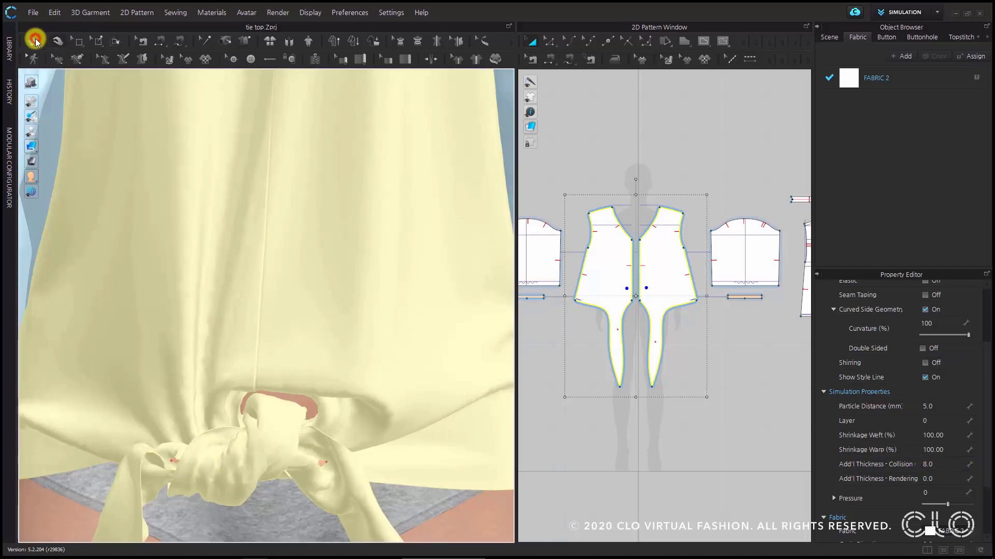
pyautogui.moveTo(279, 438); pyautogui.dragTo(289, 405, button='right')
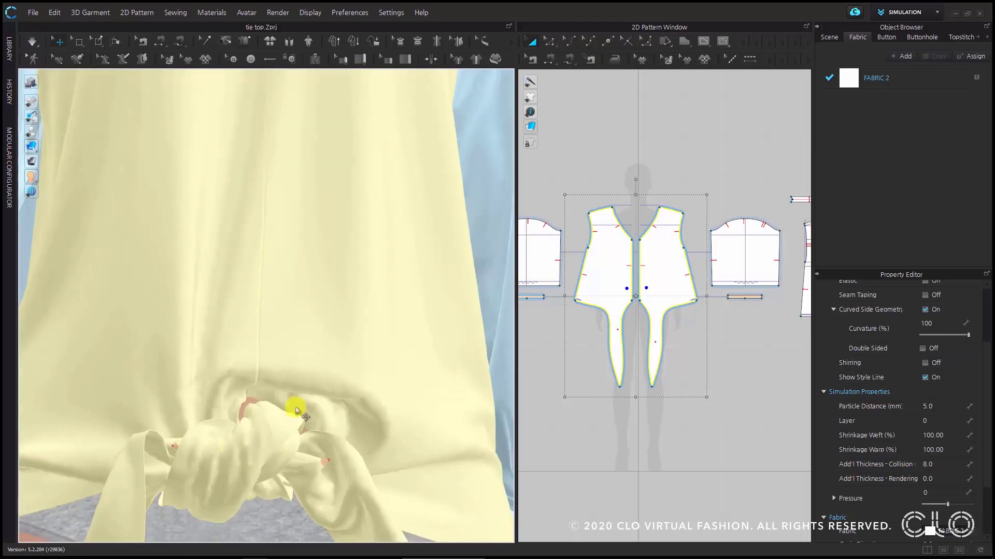
# - Lower the fronts' additional collision thickness to 7.0 mm, and simulate the knot again
pyautogui.click(947, 467)
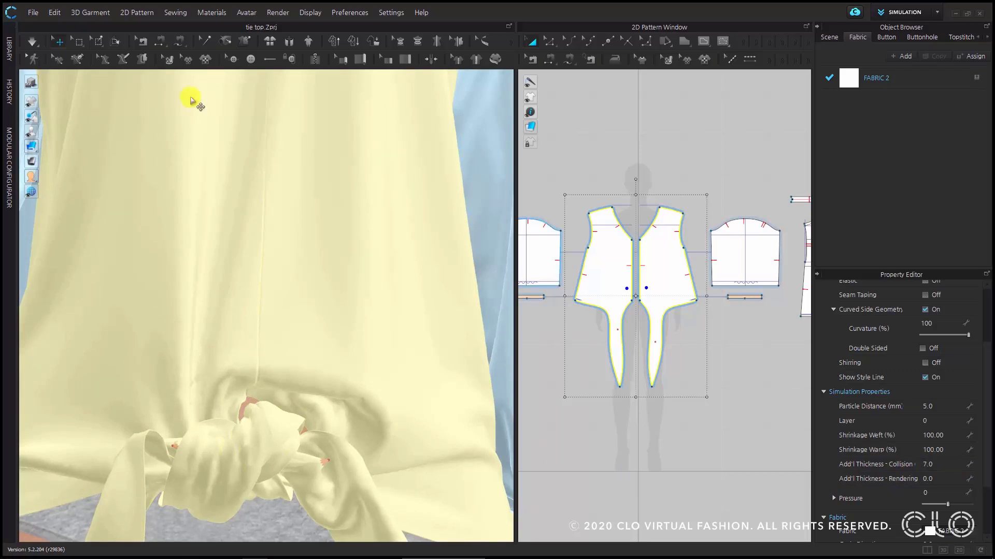
pyautogui.click(32, 42)
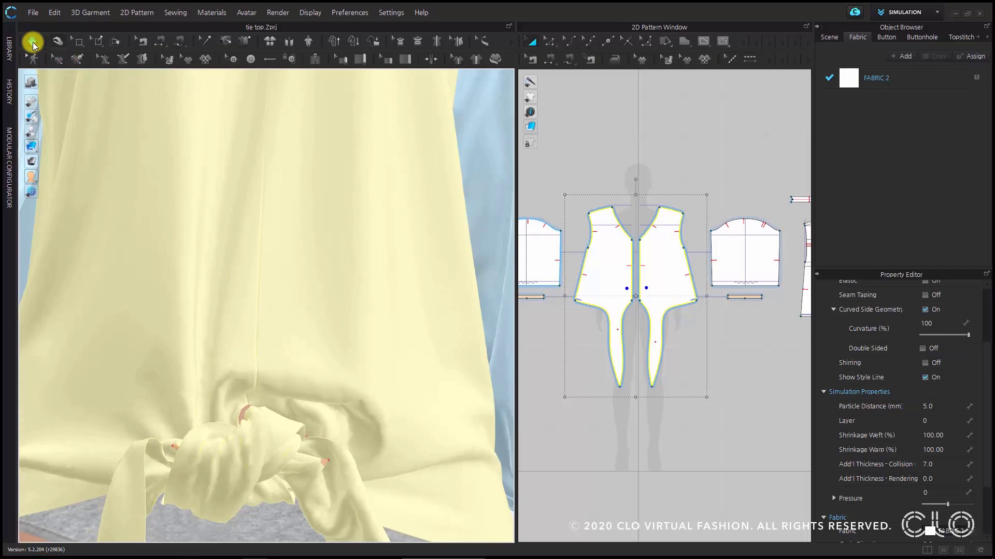
pyautogui.click(33, 41)
# - Inspect the knot and the tie folds around it from different distances and angles
pyautogui.scroll(-2, 320, 401)
pyautogui.scroll(-2, 317, 397)
pyautogui.moveTo(317, 398); pyautogui.dragTo(261, 409, button='right')
pyautogui.scroll(3, 261, 409)
pyautogui.moveTo(261, 409); pyautogui.dragTo(285, 362, button='middle')
pyautogui.scroll(-1, 284, 362)
pyautogui.moveTo(284, 362); pyautogui.dragTo(333, 388, button='right')
pyautogui.scroll(-3, 285, 352)
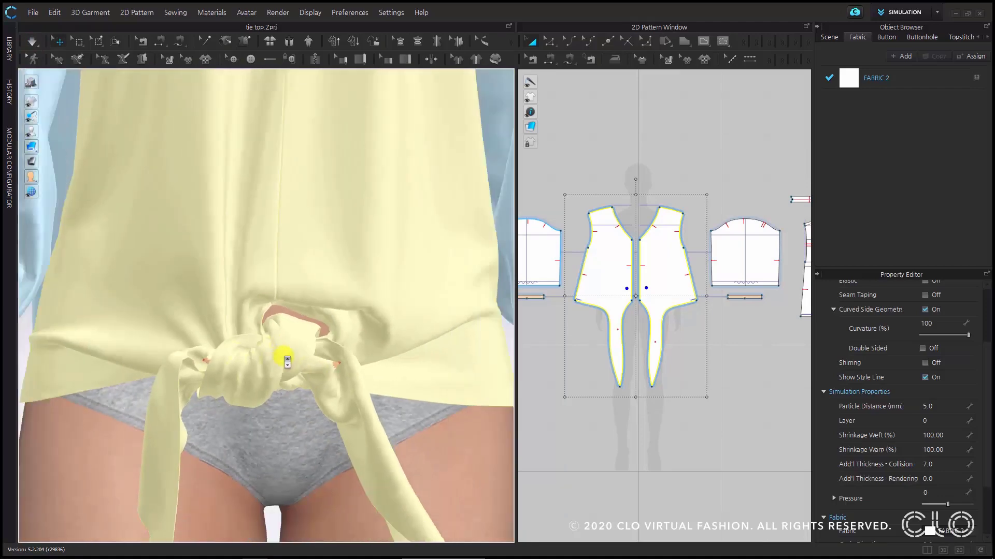
pyautogui.scroll(3, 274, 362)
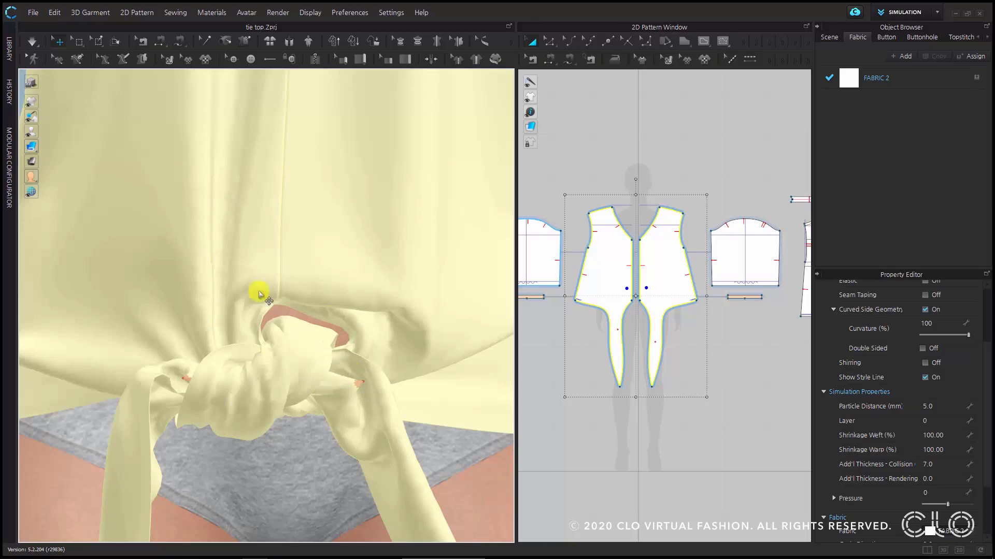
# - Run the simulation and pull both front ties outward from the knot by their pins
pyautogui.click(33, 42)
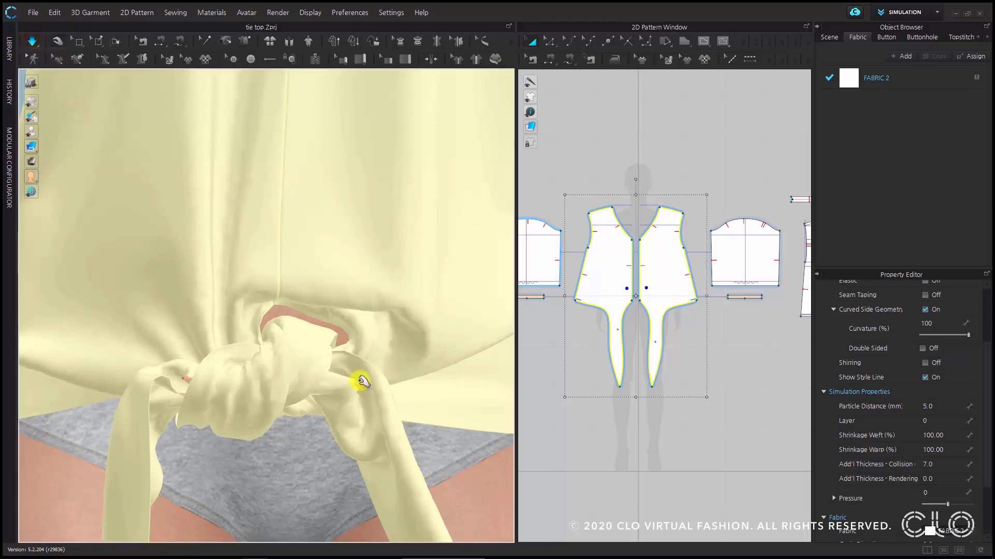
pyautogui.click(358, 380)
pyautogui.moveTo(389, 364); pyautogui.dragTo(434, 348)
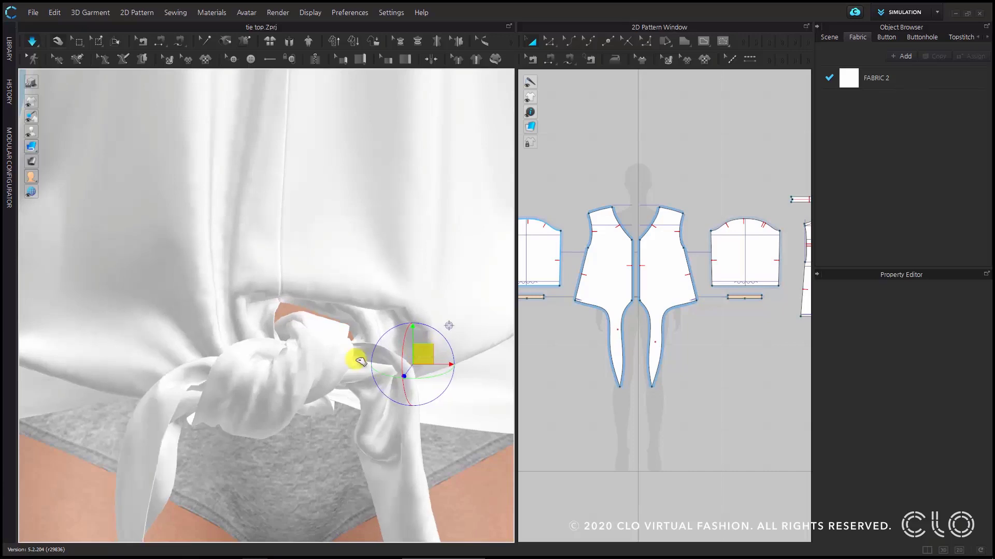
pyautogui.click(183, 374)
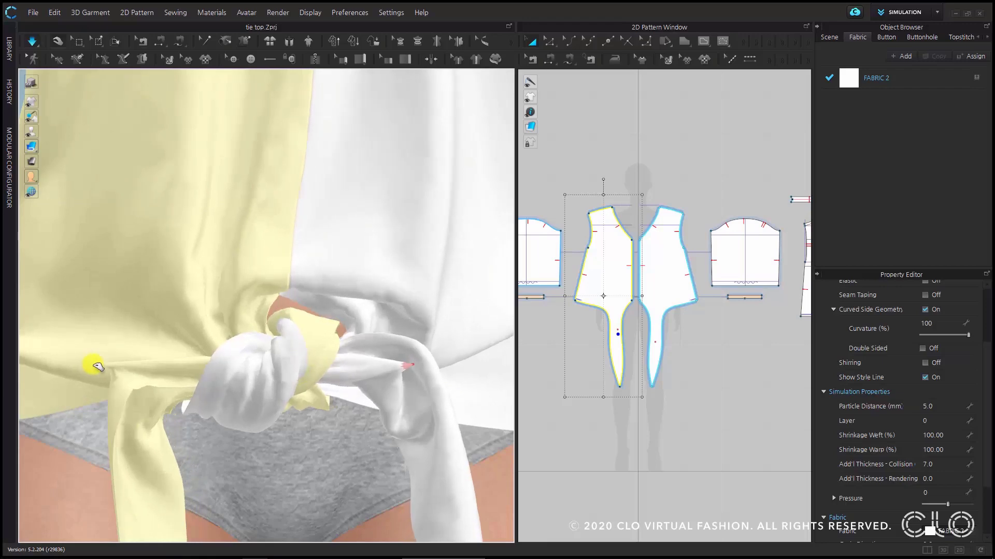
pyautogui.moveTo(260, 382); pyautogui.dragTo(304, 385, button='right')
pyautogui.press('space')
# - Reposition a tie pin beside the knot, and keep pulling the two ties apart during simulation to tighten the knot
pyautogui.click(228, 357)
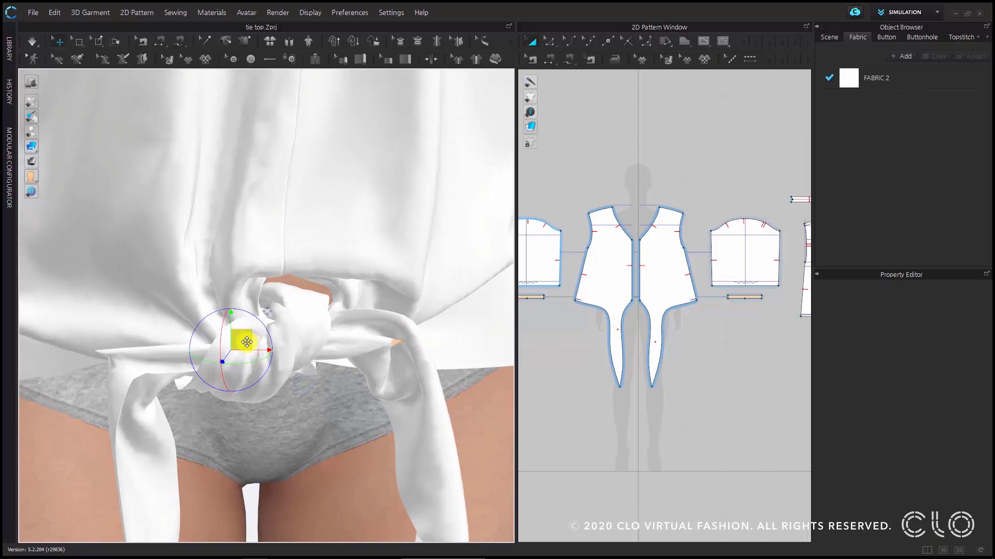
pyautogui.press('space')
pyautogui.moveTo(241, 340); pyautogui.dragTo(166, 324)
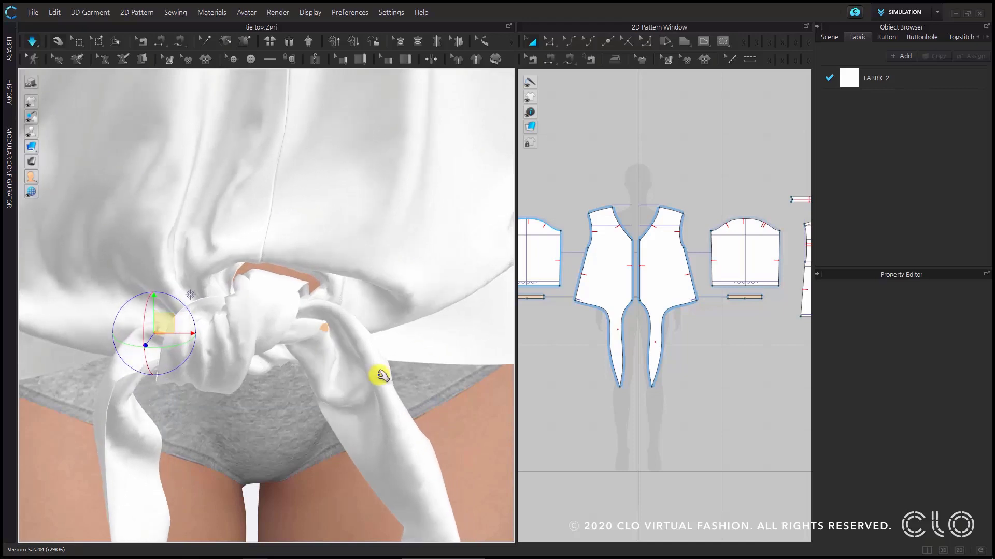
pyautogui.moveTo(327, 331); pyautogui.dragTo(362, 309)
pyautogui.moveTo(311, 332); pyautogui.dragTo(254, 362, button='right')
pyautogui.moveTo(254, 362); pyautogui.dragTo(144, 331)
pyautogui.moveTo(316, 344); pyautogui.dragTo(390, 322)
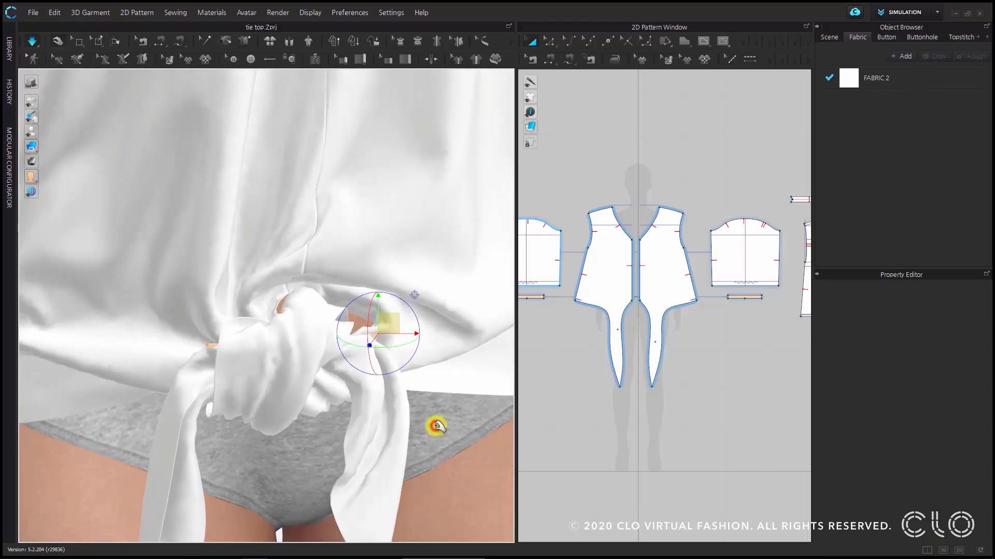
pyautogui.click(435, 419)
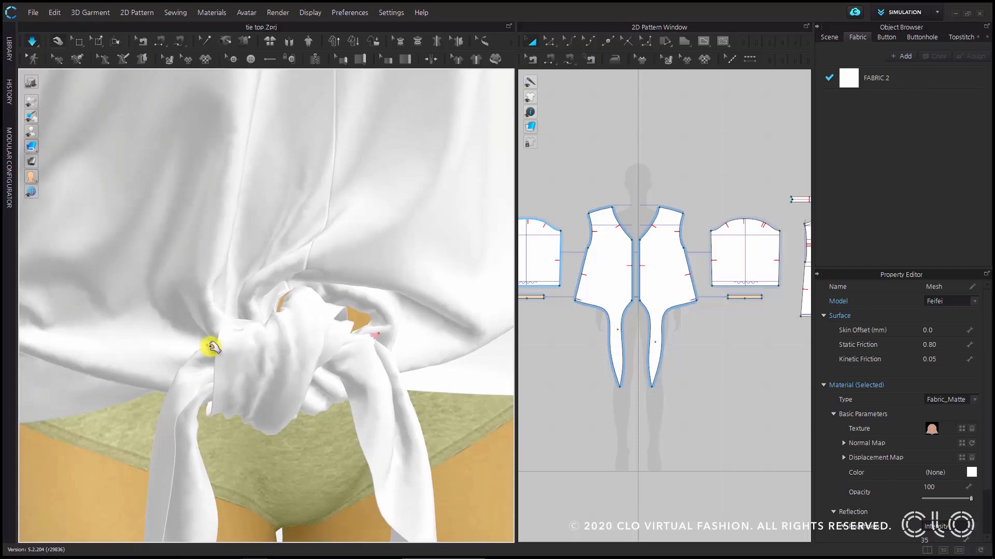
# - Stop the simulation, delete the existing pins on both ties, and place a fresh pin on each tie close to the knot
pyautogui.press('space')
pyautogui.rightClick(210, 345)
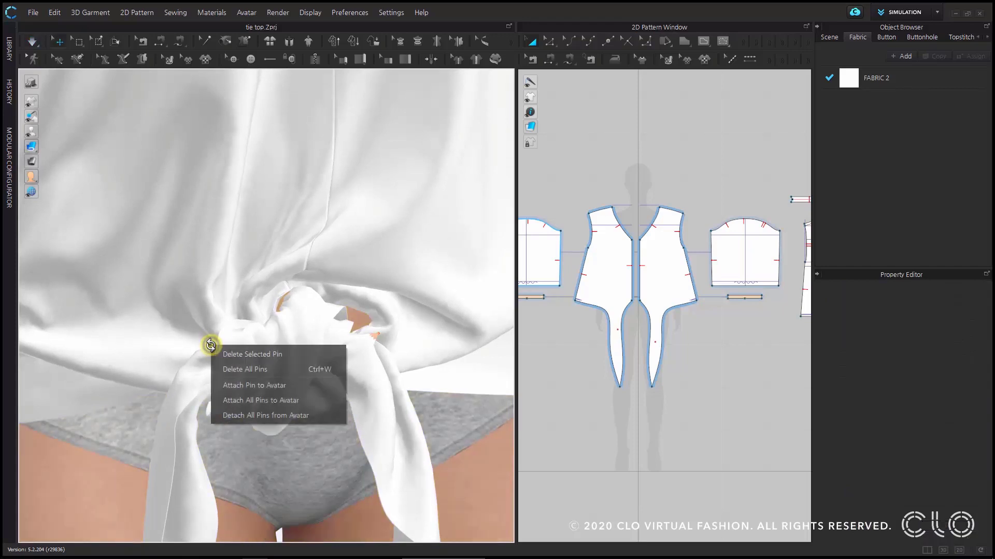
pyautogui.click(236, 356)
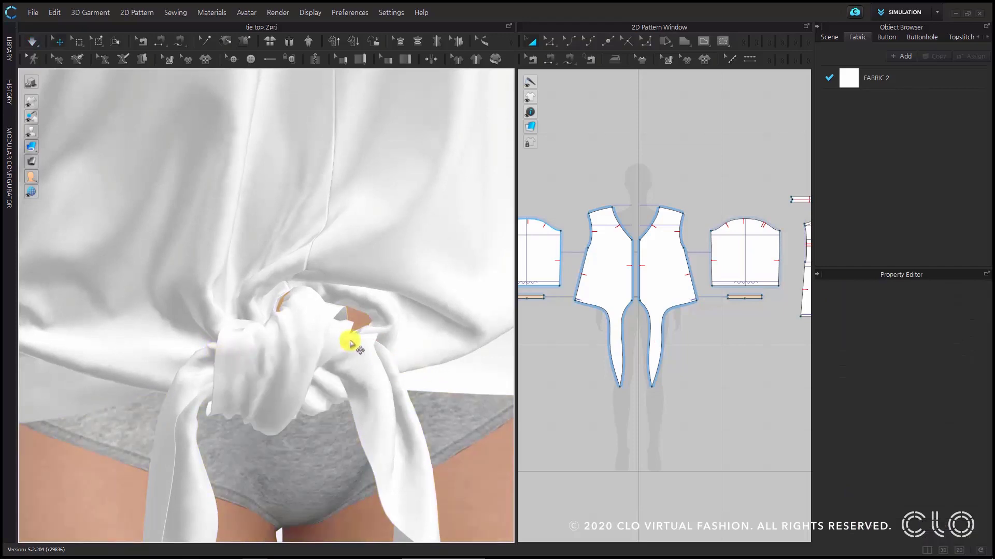
pyautogui.press('w')
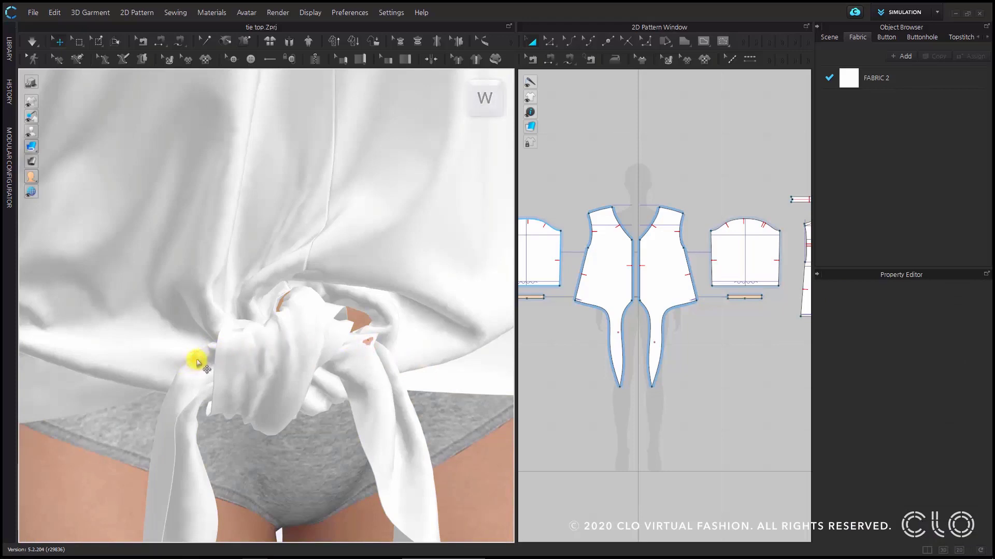
pyautogui.click(195, 360)
# - Simulate and pull both ties sideways by their new pins, tugging the fabric around the knot into shape
pyautogui.click(34, 44)
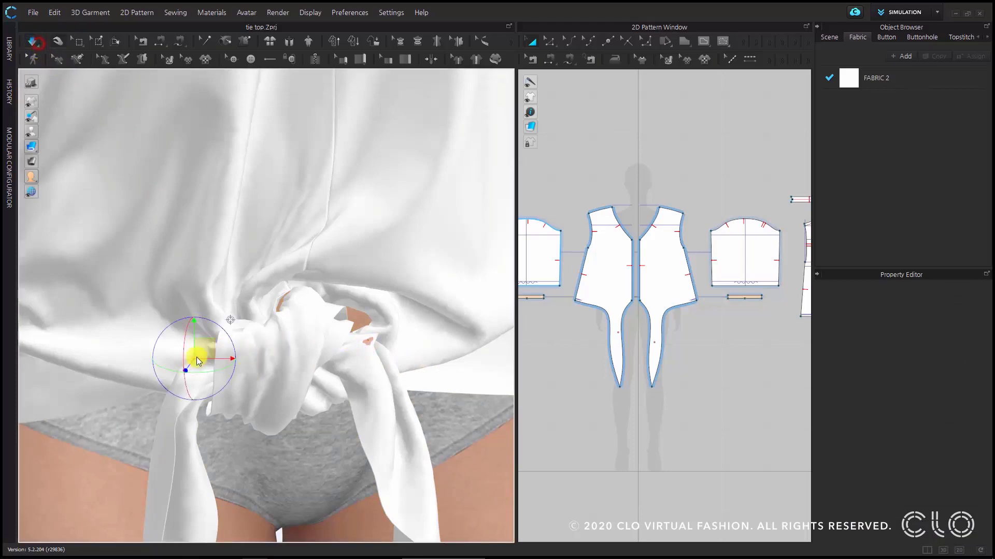
pyautogui.moveTo(206, 348); pyautogui.dragTo(89, 305)
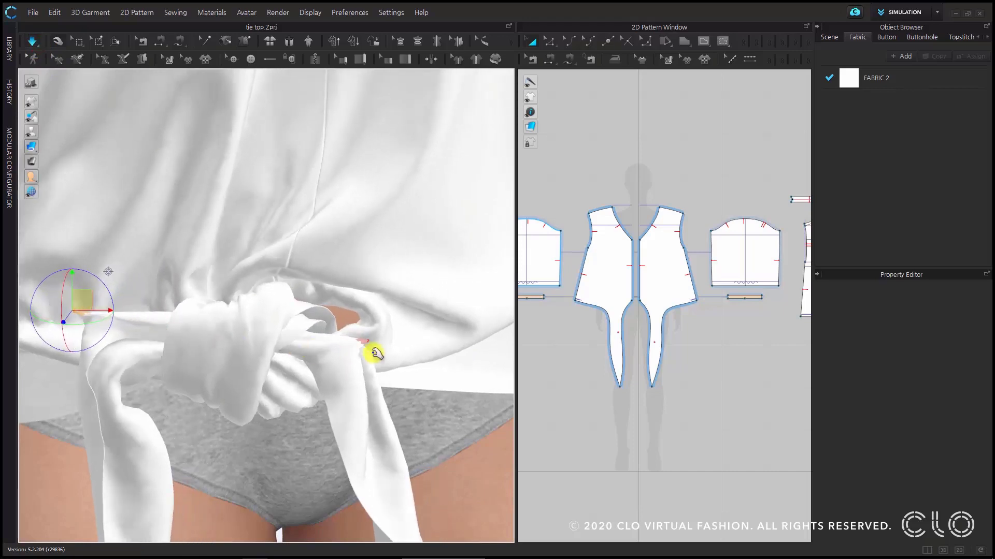
pyautogui.click(392, 327)
pyautogui.moveTo(442, 323); pyautogui.dragTo(477, 315)
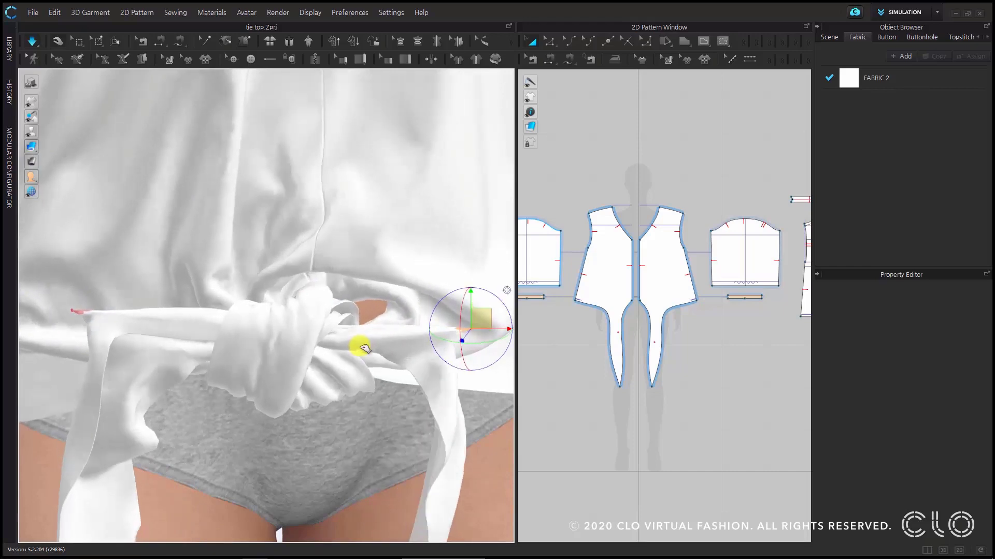
pyautogui.moveTo(349, 437); pyautogui.dragTo(337, 407, button='right')
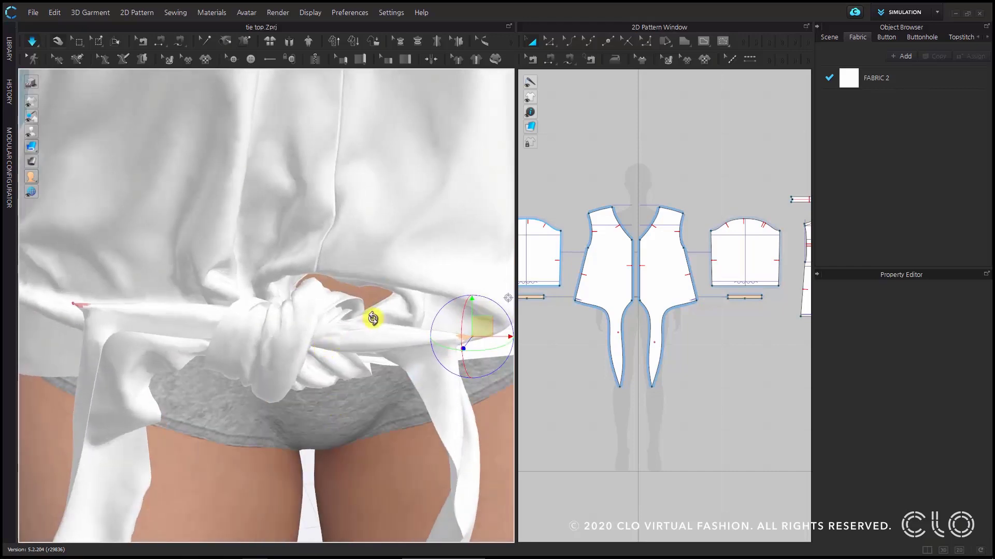
pyautogui.click(311, 326)
pyautogui.moveTo(320, 362); pyautogui.dragTo(288, 264)
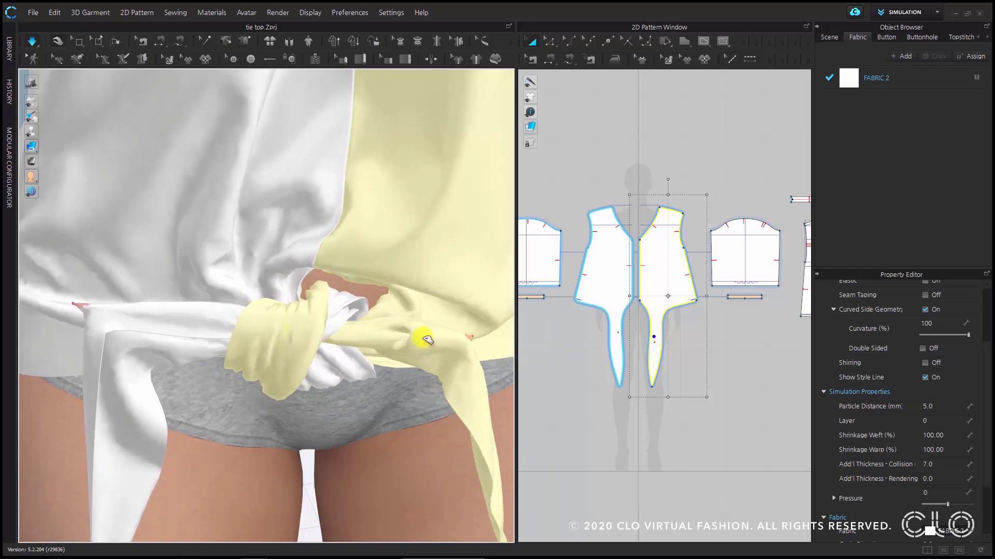
pyautogui.moveTo(178, 327); pyautogui.dragTo(142, 327)
pyautogui.moveTo(313, 371); pyautogui.dragTo(342, 348, button='right')
# - Add a second pin on each tie beside the knot, pull these pins outward and up, and stop the simulation
pyautogui.press('w')
pyautogui.click(342, 348)
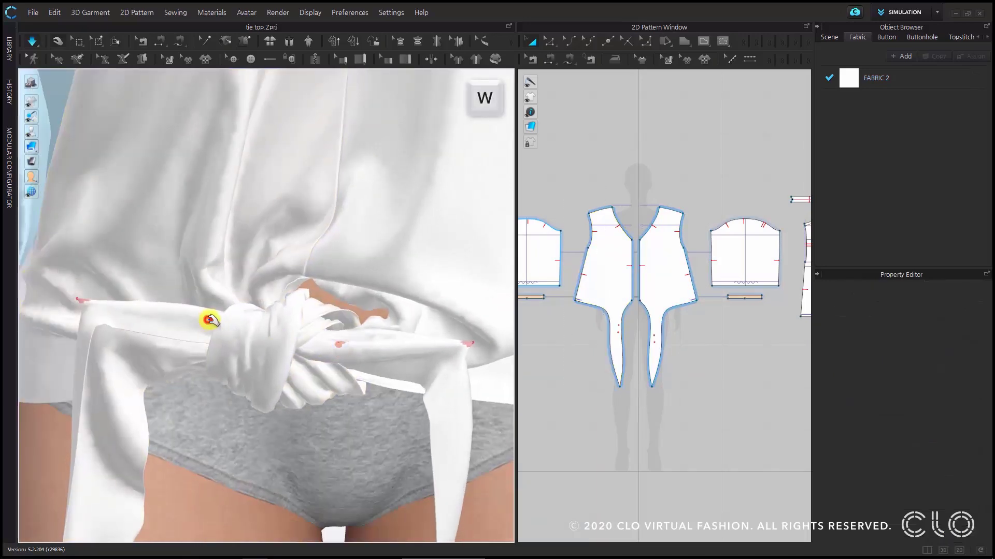
pyautogui.click(213, 318)
pyautogui.moveTo(219, 307); pyautogui.dragTo(161, 282)
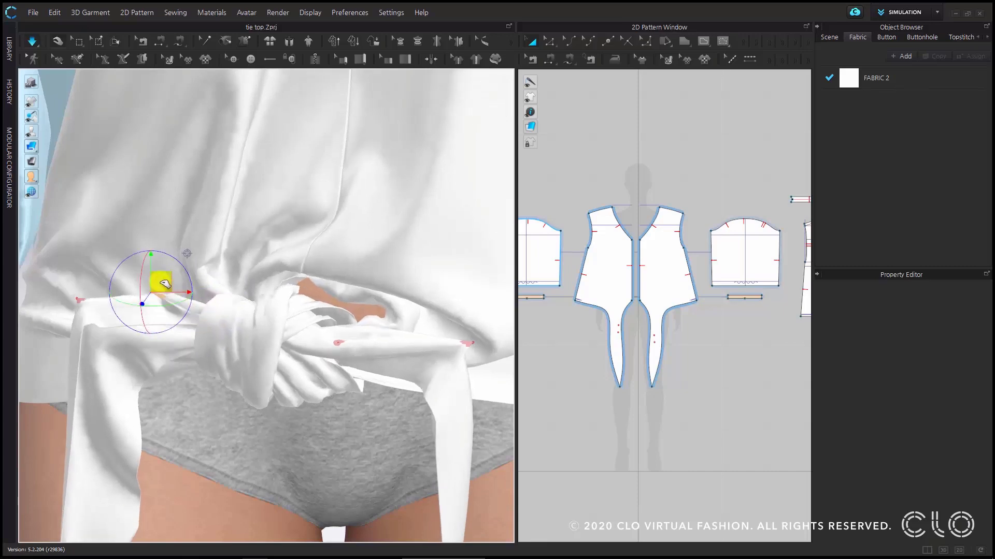
pyautogui.moveTo(344, 355); pyautogui.dragTo(342, 347, button='right')
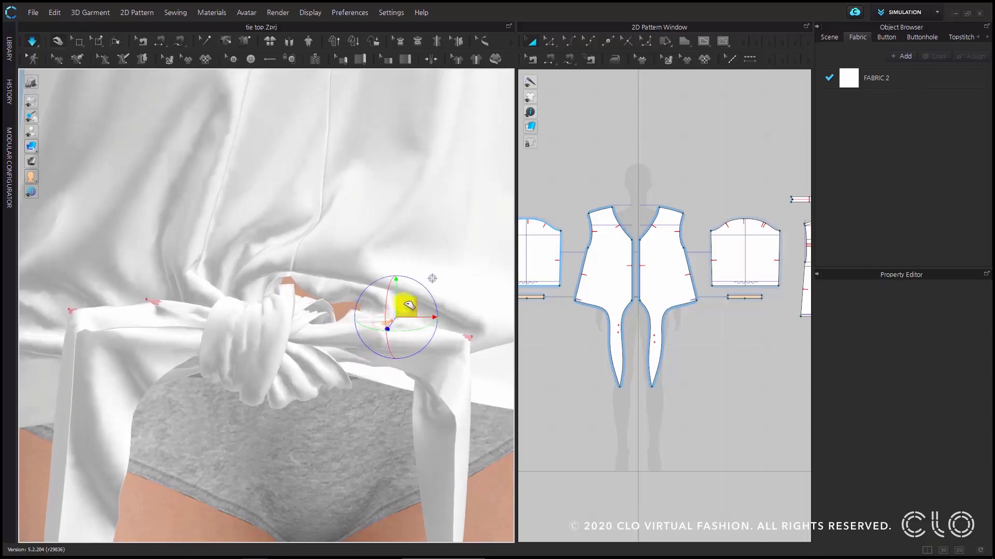
pyautogui.moveTo(409, 305); pyautogui.dragTo(413, 304)
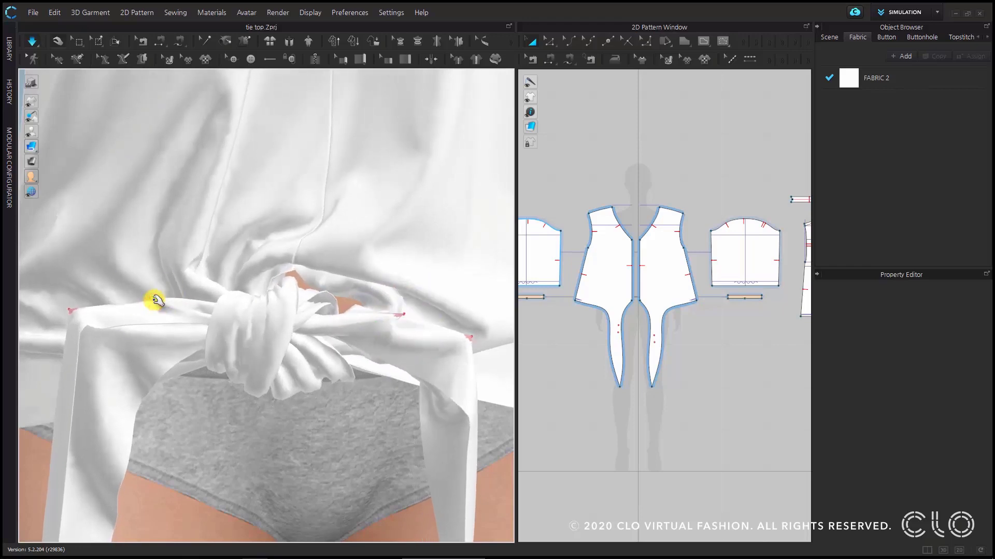
pyautogui.moveTo(155, 281); pyautogui.dragTo(111, 255)
pyautogui.moveTo(319, 373); pyautogui.dragTo(289, 404, button='right')
pyautogui.scroll(-5, 288, 379)
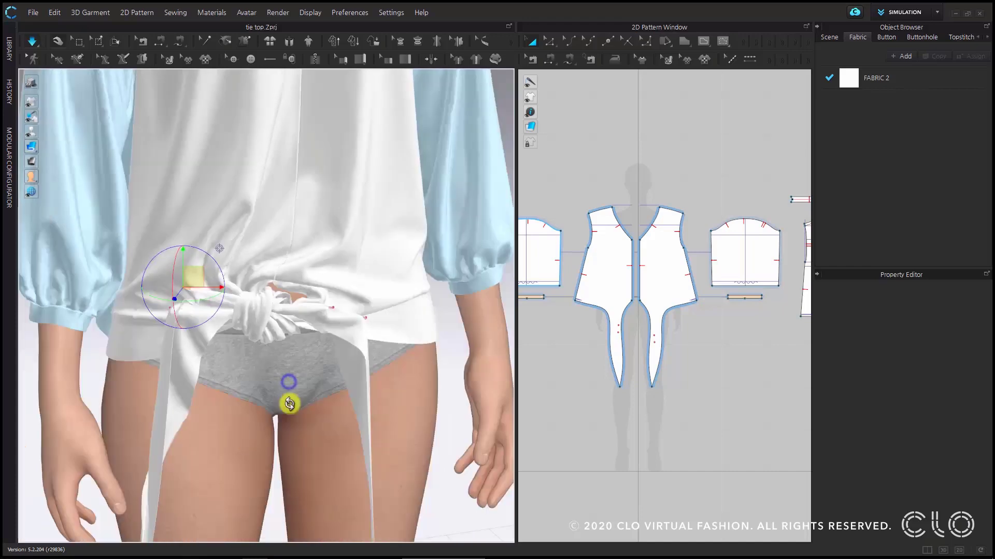
pyautogui.scroll(5, 289, 333)
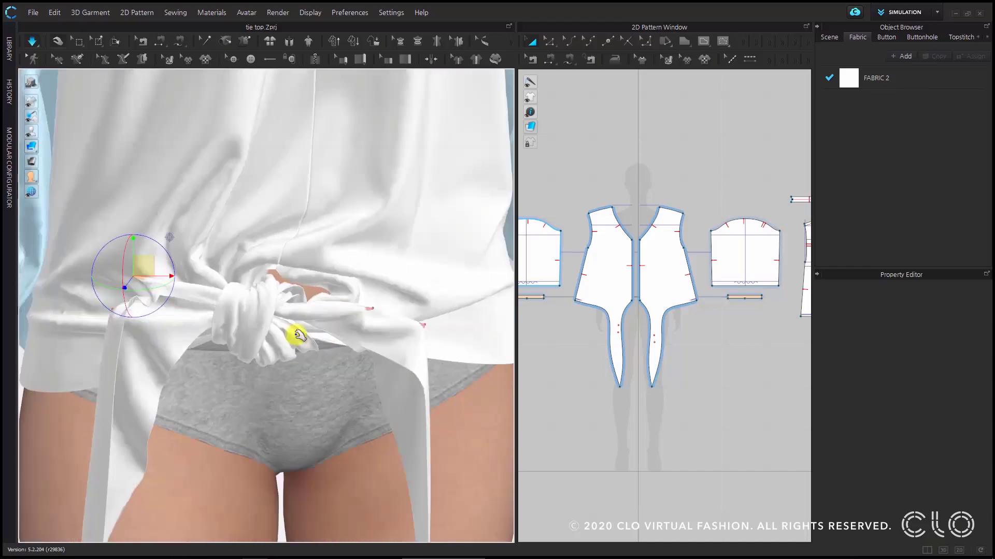
pyautogui.click(32, 42)
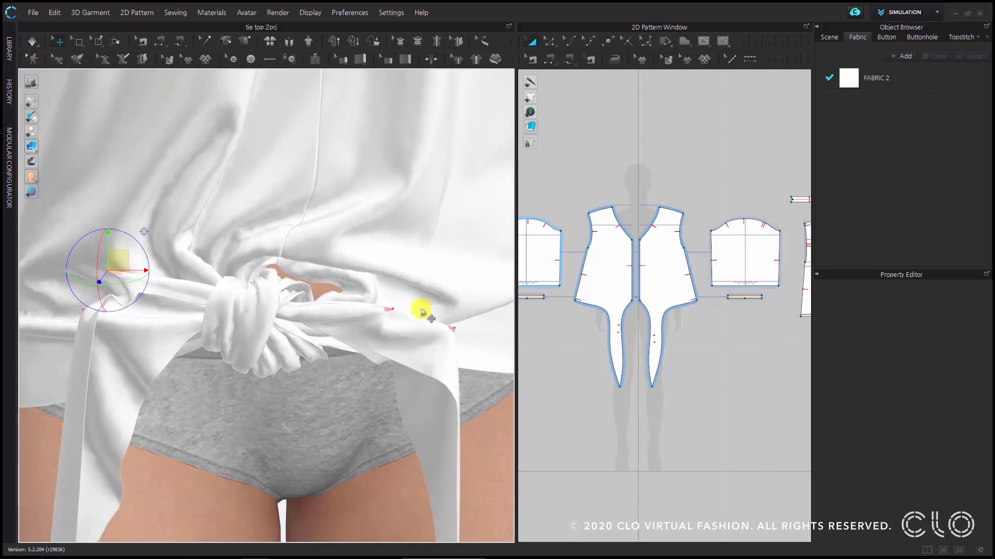
# - Set the additional collision thickness of both front pieces to 6.0 mm, and simulate the pinned knot
pyautogui.click(333, 215)
pyautogui.keyDown('shift'); pyautogui.click(223, 223); pyautogui.keyUp('shift')
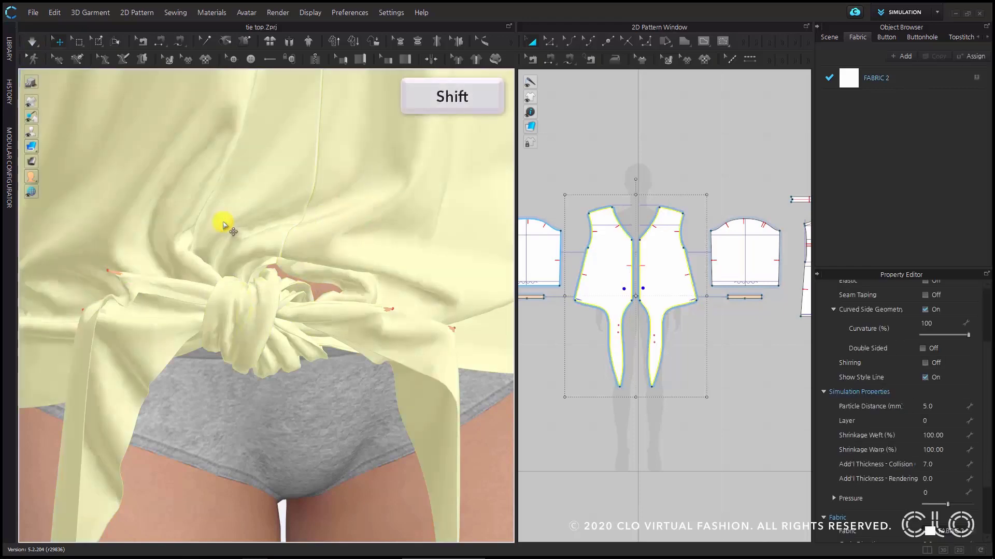
pyautogui.click(945, 464)
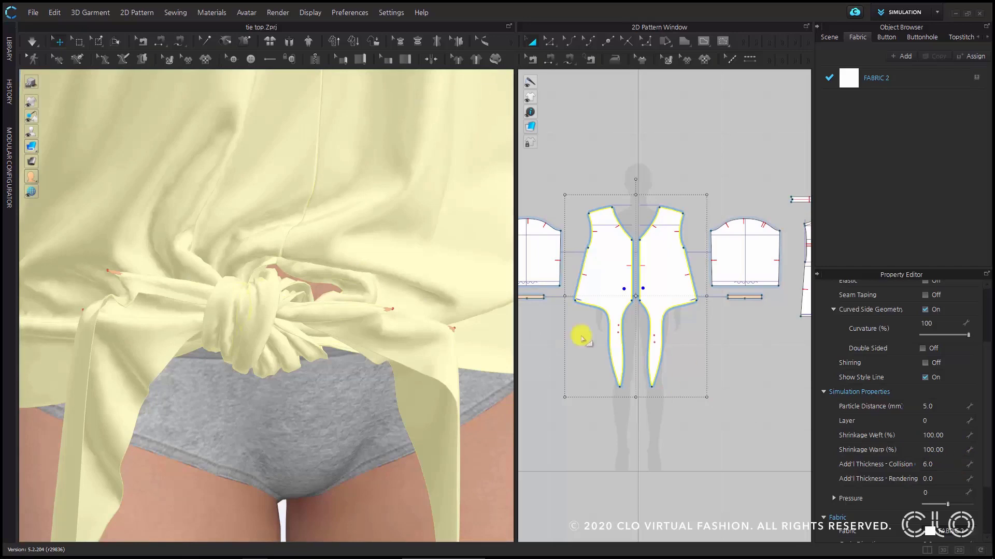
pyautogui.click(30, 43)
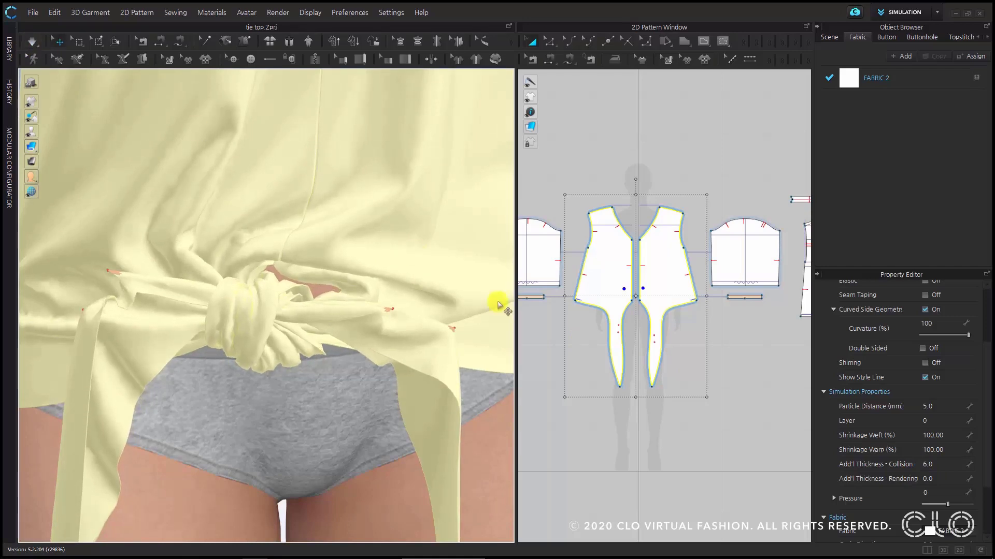
# - Reduce the fronts' additional collision thickness to 5.0 mm, and simulate briefly
pyautogui.click(956, 465)
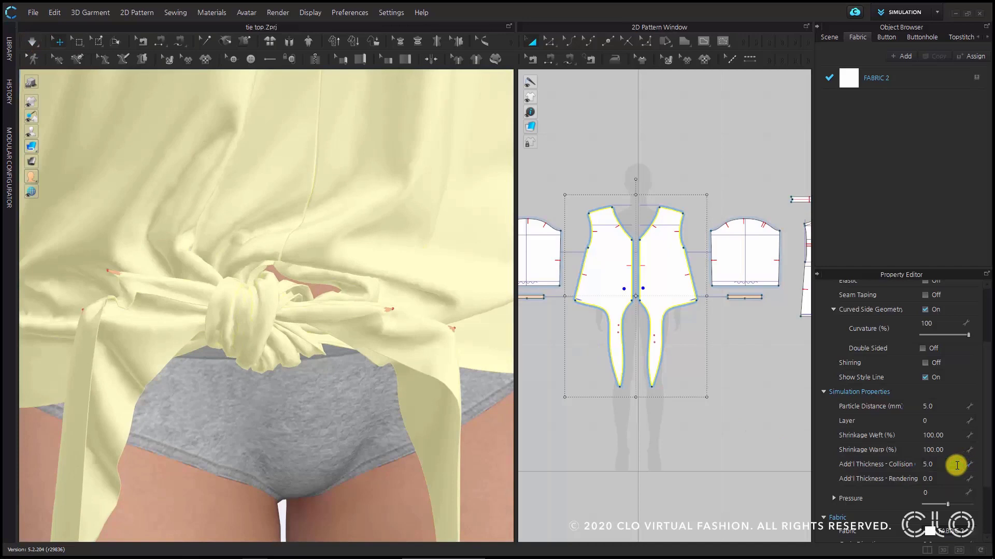
pyautogui.click(32, 41)
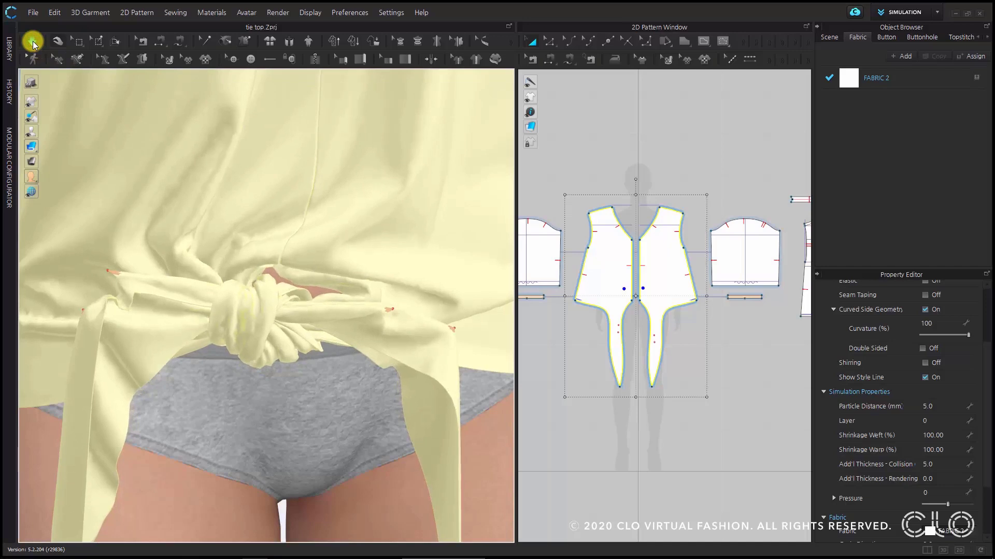
pyautogui.click(33, 42)
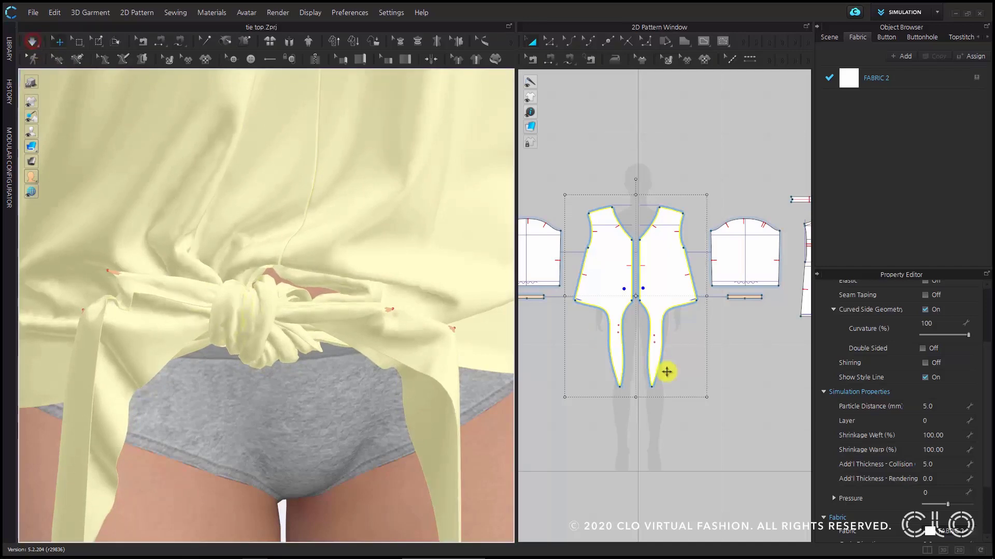
# - Reduce the fronts' additional collision thickness to 4.0 mm, and run another short simulation
pyautogui.click(944, 463)
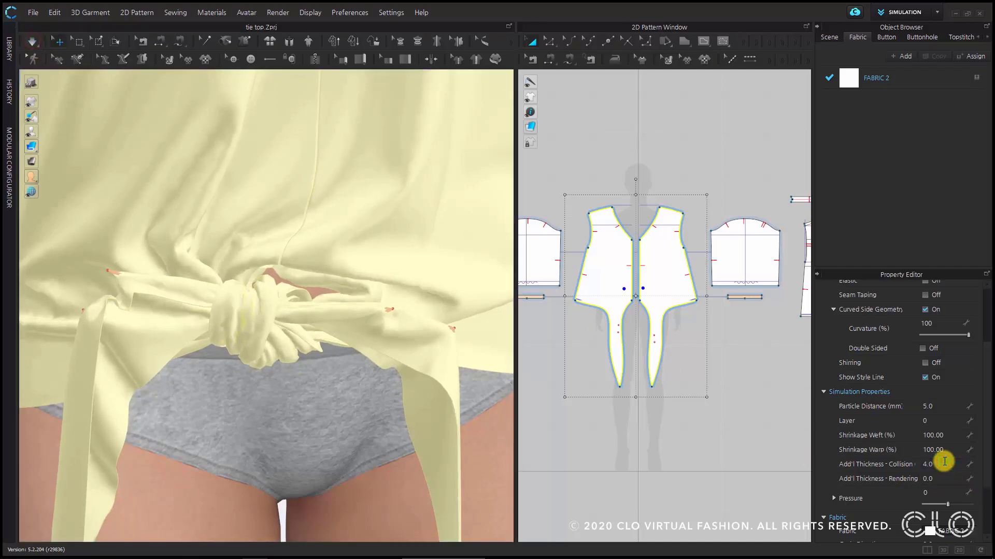
pyautogui.click(31, 41)
pyautogui.click(31, 42)
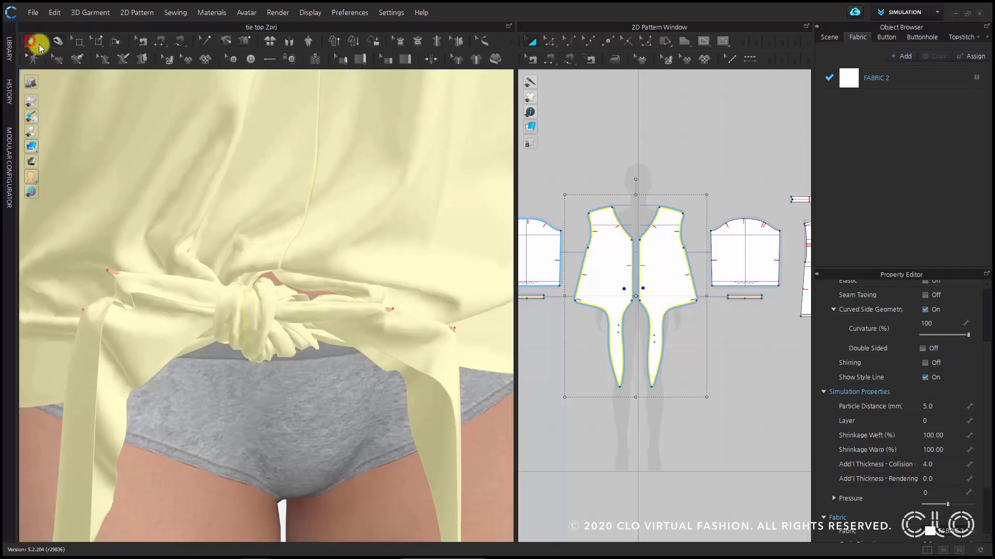
# - Set the fronts' additional collision thickness to 3.0 mm, and simulate the knot again
pyautogui.click(935, 464)
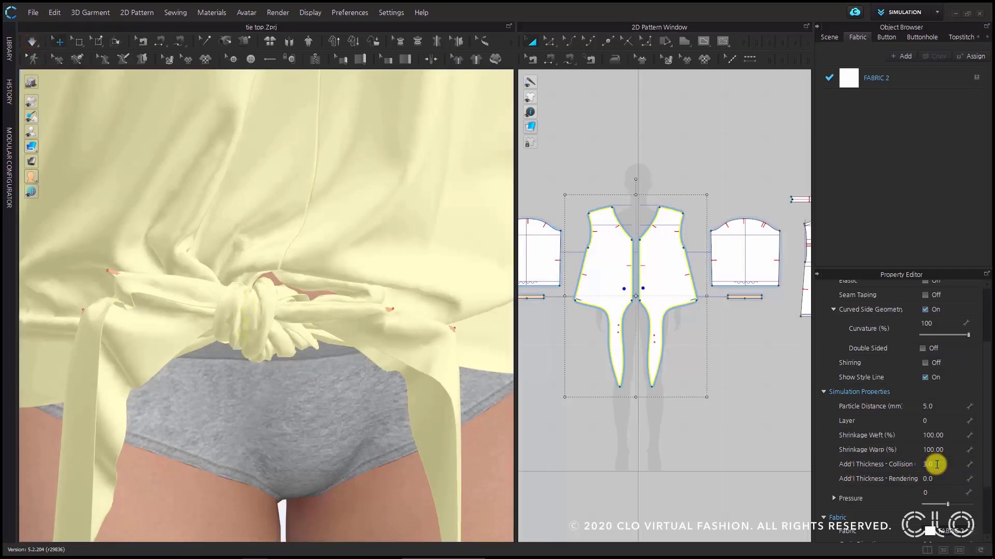
pyautogui.write('3.0')
pyautogui.click(31, 42)
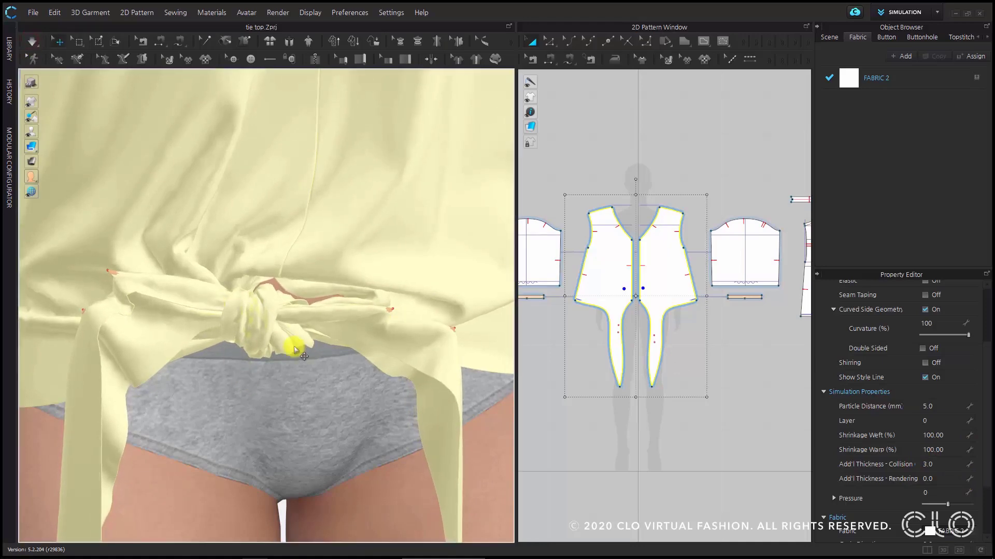
# - Check the tightened knot, delete all pins, and simulate so the ties hang down freely
pyautogui.moveTo(294, 345)
pyautogui.mouseDown(button='right')
pyautogui.moveTo(265, 372)
pyautogui.moveTo(288, 391)
pyautogui.moveTo(325, 360)
pyautogui.moveTo(309, 292)
pyautogui.moveTo(240, 244)
pyautogui.moveTo(222, 260)
pyautogui.moveTo(307, 330)
pyautogui.mouseUp(button='right')
pyautogui.scroll(-4, 298, 350)
pyautogui.scroll(3, 306, 331)
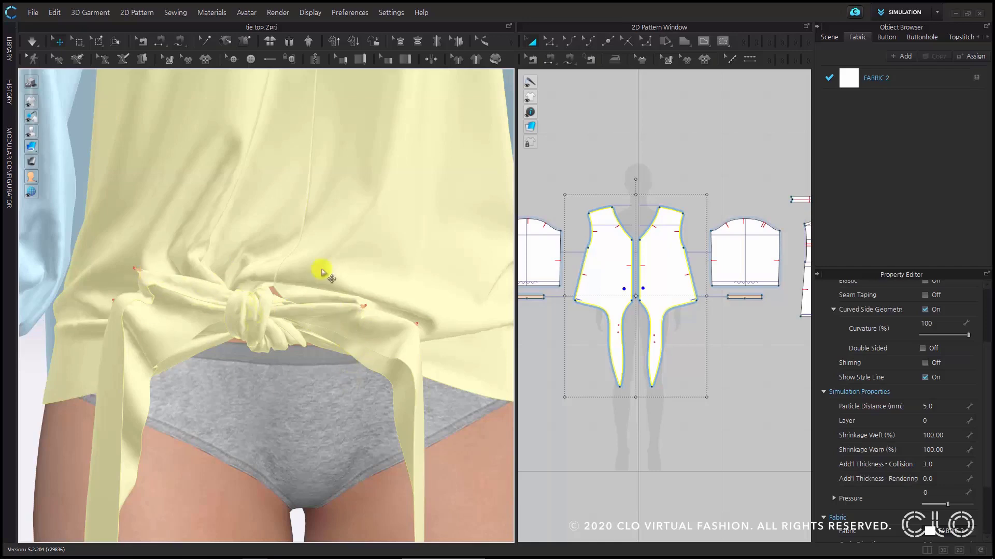
pyautogui.hotkey('ctrl', 'w')
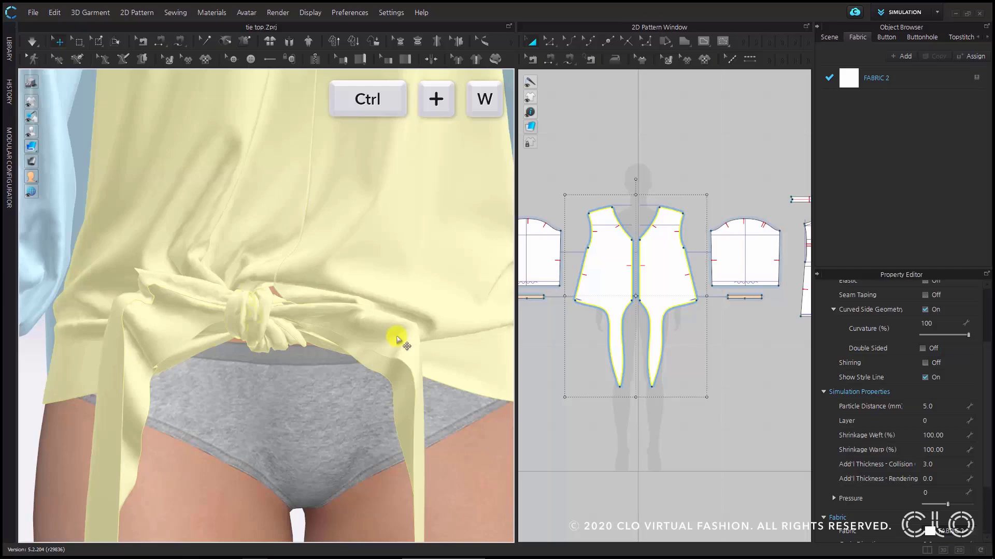
pyautogui.click(34, 43)
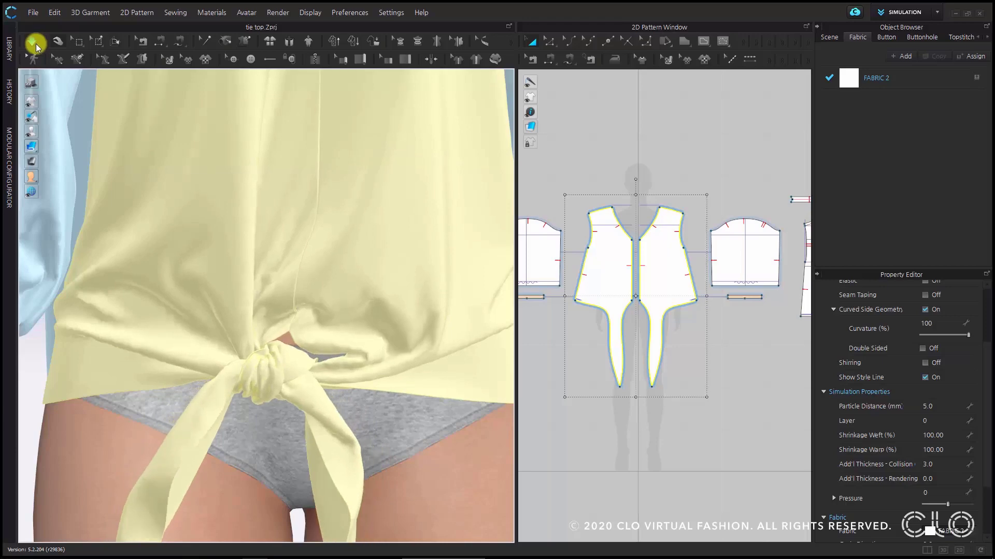
# - Stop the simulation and place pins on the two ties at the front knot
pyautogui.click(33, 44)
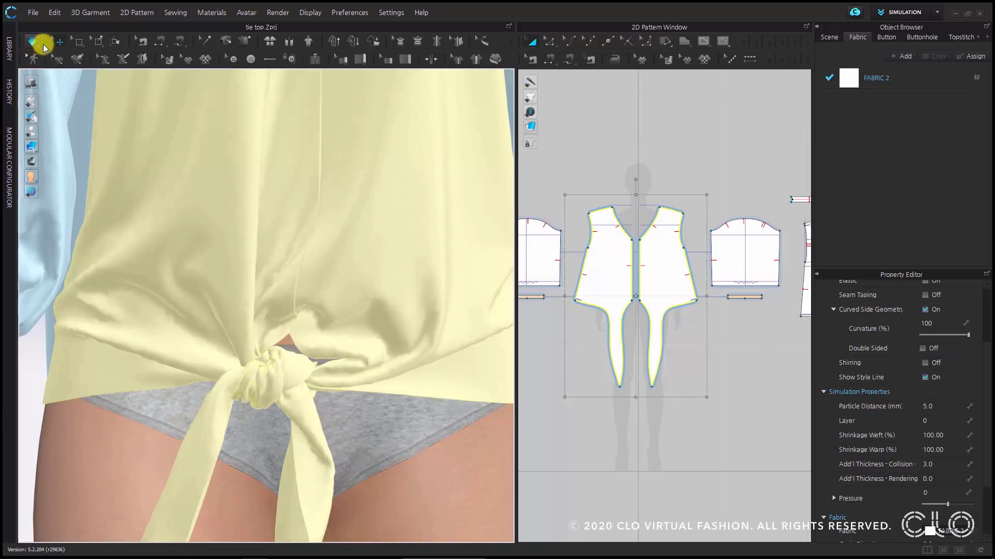
pyautogui.moveTo(288, 349); pyautogui.dragTo(265, 394, button='right')
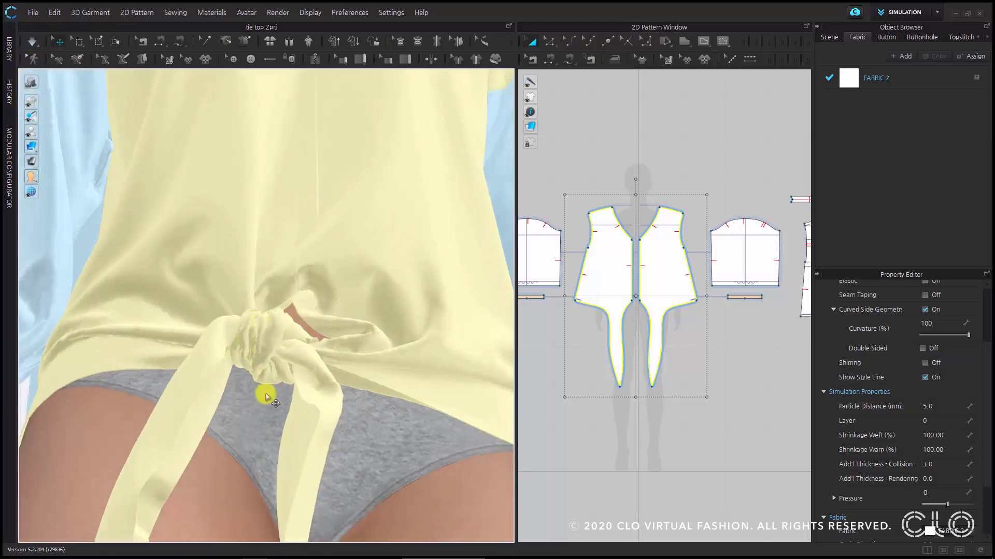
pyautogui.scroll(3, 270, 349)
pyautogui.moveTo(284, 344); pyautogui.dragTo(296, 240, button='middle')
pyautogui.moveTo(289, 364); pyautogui.dragTo(288, 348, button='right')
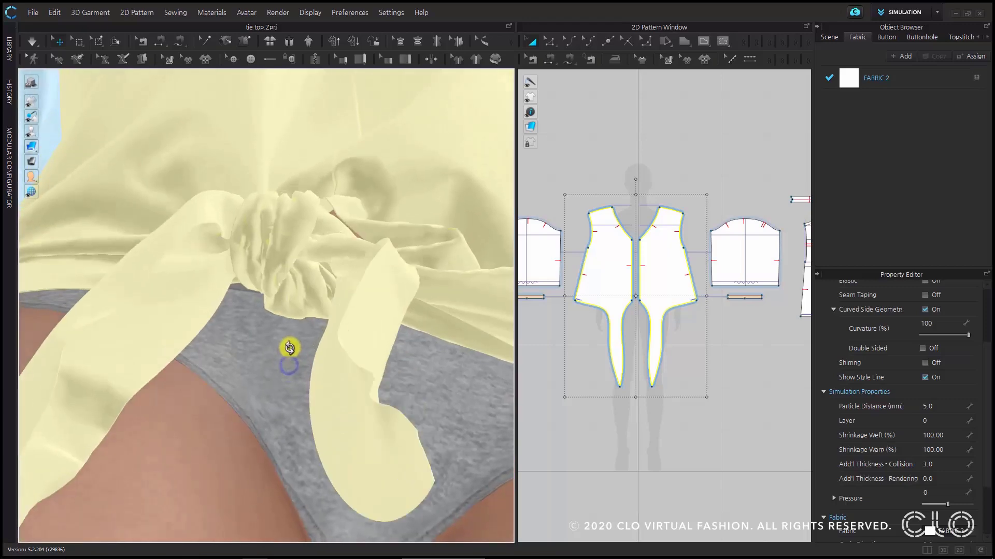
pyautogui.press('w')
pyautogui.click(284, 249)
pyautogui.moveTo(288, 279); pyautogui.dragTo(284, 324, button='right')
pyautogui.click(327, 207)
pyautogui.moveTo(316, 273)
pyautogui.mouseDown(button='right')
pyautogui.moveTo(313, 226)
pyautogui.moveTo(315, 330)
pyautogui.moveTo(328, 237)
pyautogui.moveTo(329, 284)
pyautogui.mouseUp(button='right')
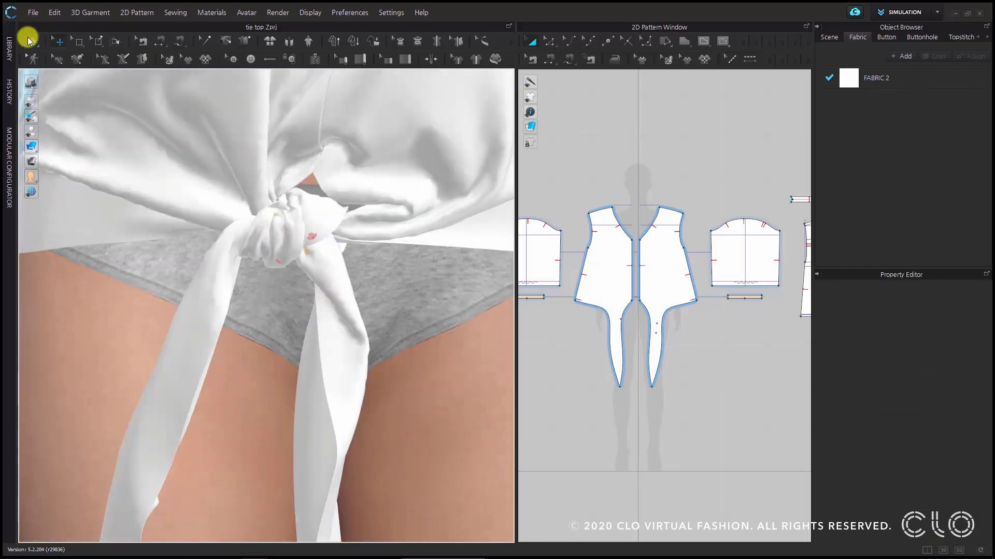
# - Simulate the pinned knot, pull the tie ends into a natural hanging position, and stop the simulation
pyautogui.click(35, 39)
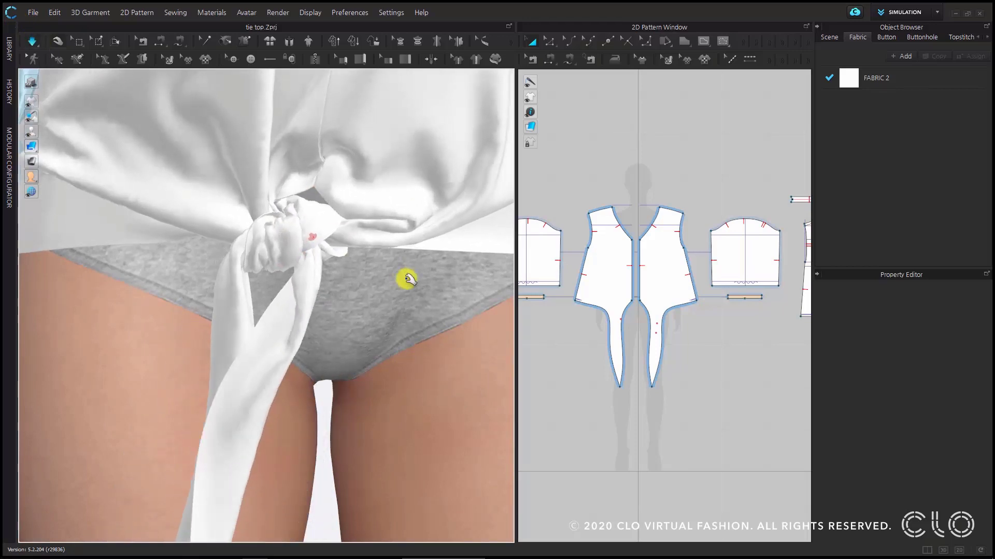
pyautogui.moveTo(420, 276); pyautogui.dragTo(367, 300, button='right')
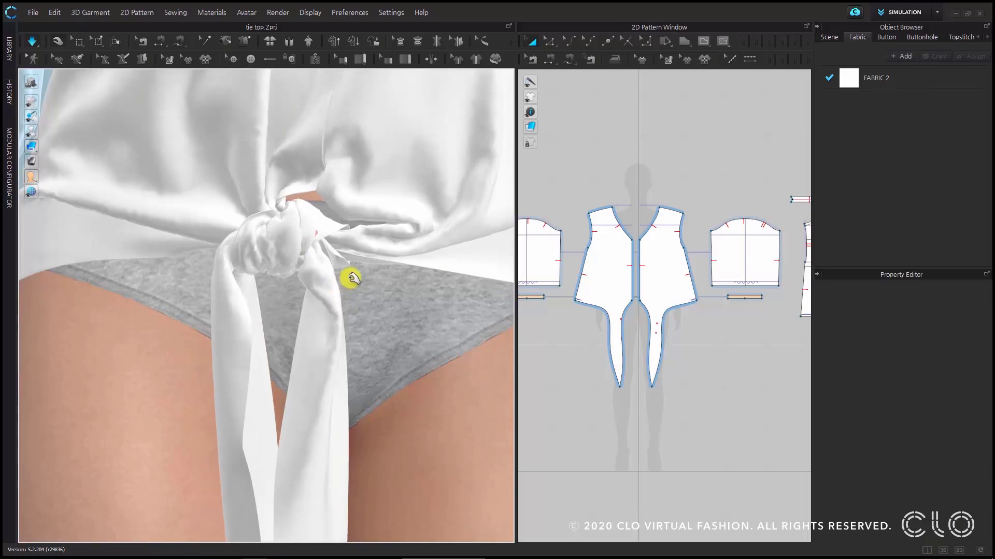
pyautogui.scroll(-3, 352, 279)
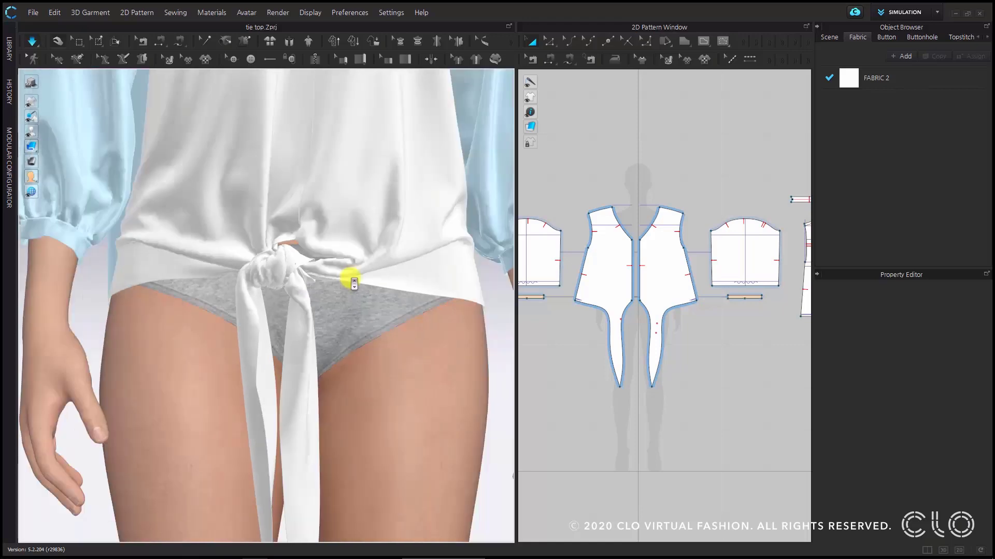
pyautogui.scroll(-3, 353, 283)
pyautogui.click(32, 44)
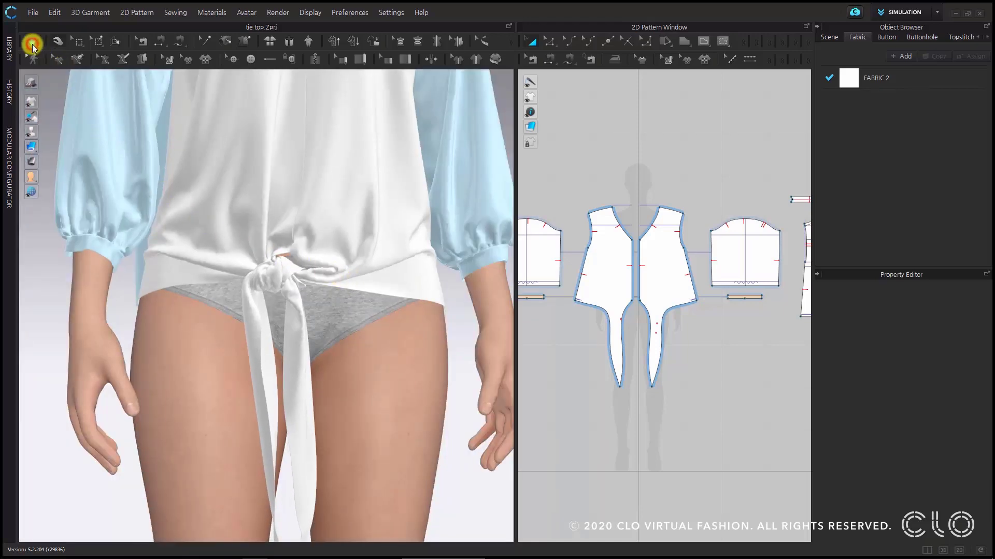
# - Examine the finished knot and the drape of the fronts, both close up and from farther away
pyautogui.scroll(-3, 378, 322)
pyautogui.scroll(2, 339, 298)
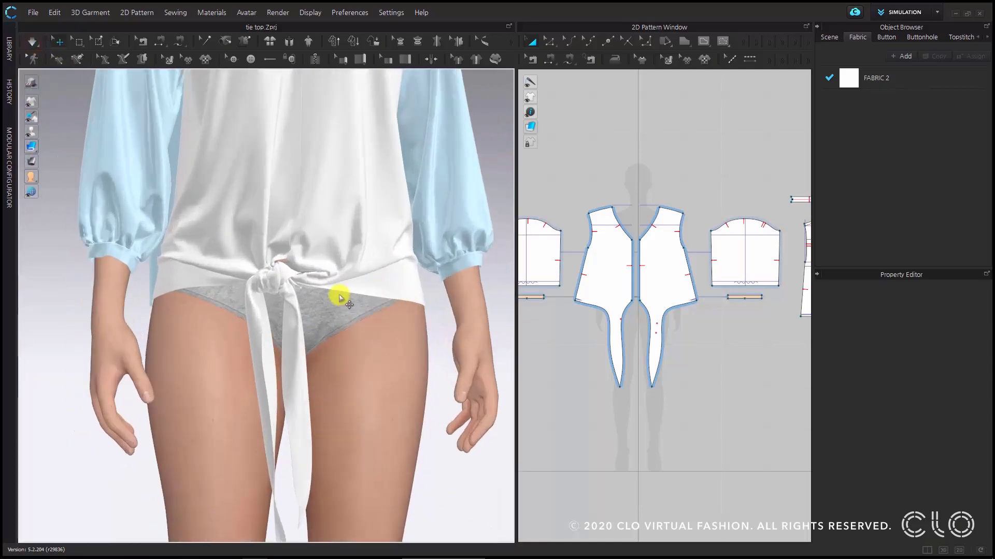
pyautogui.scroll(4, 339, 298)
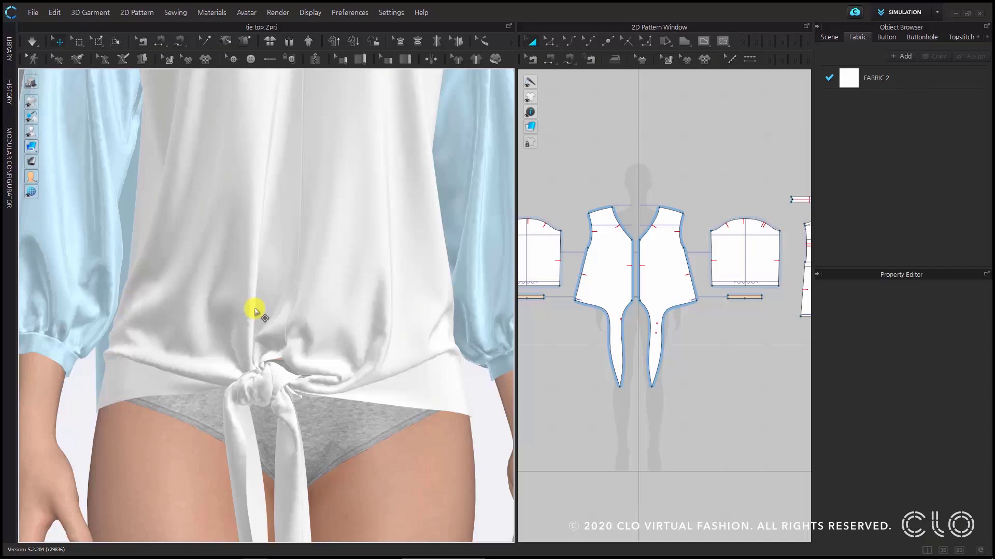
pyautogui.scroll(2, 280, 337)
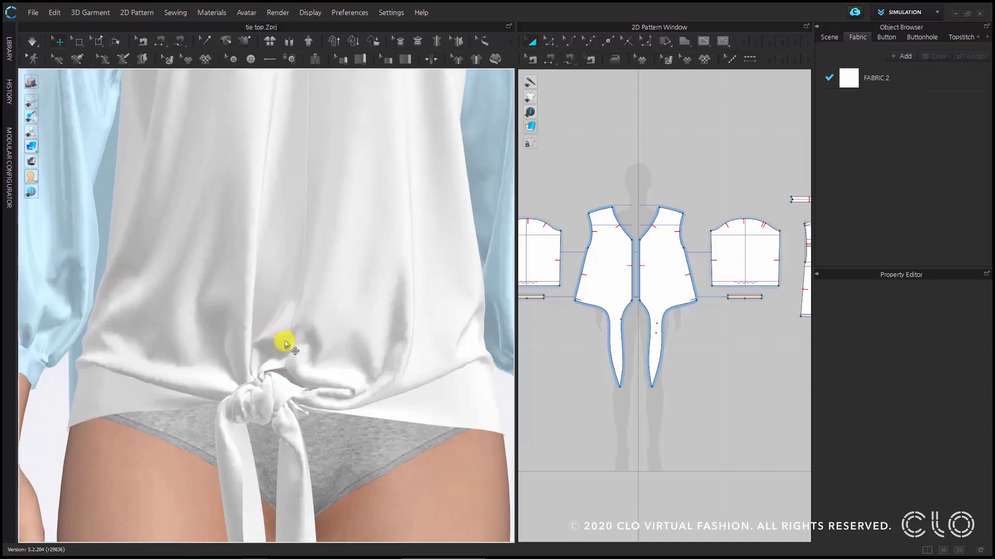
pyautogui.scroll(4, 288, 440)
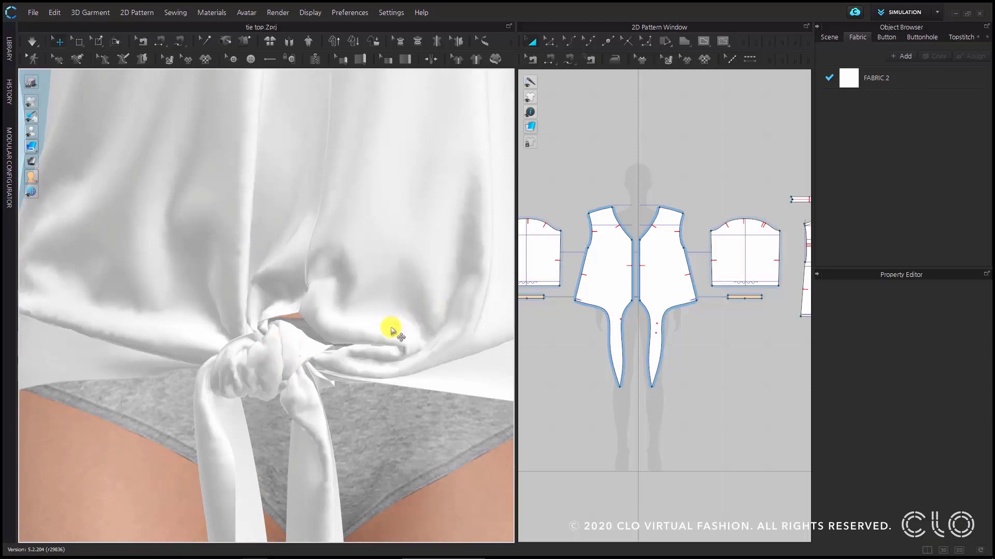
pyautogui.scroll(-3, 392, 330)
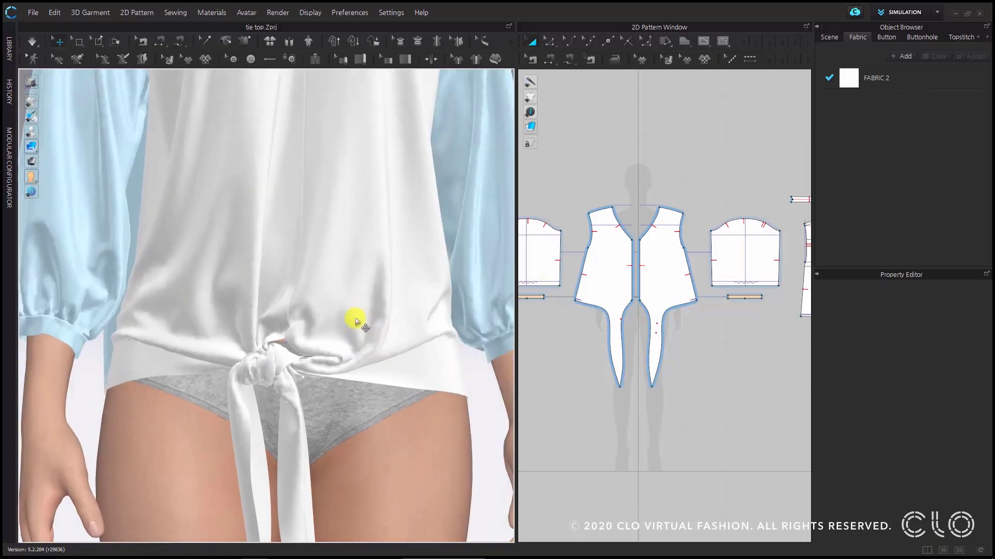
pyautogui.scroll(3, 329, 344)
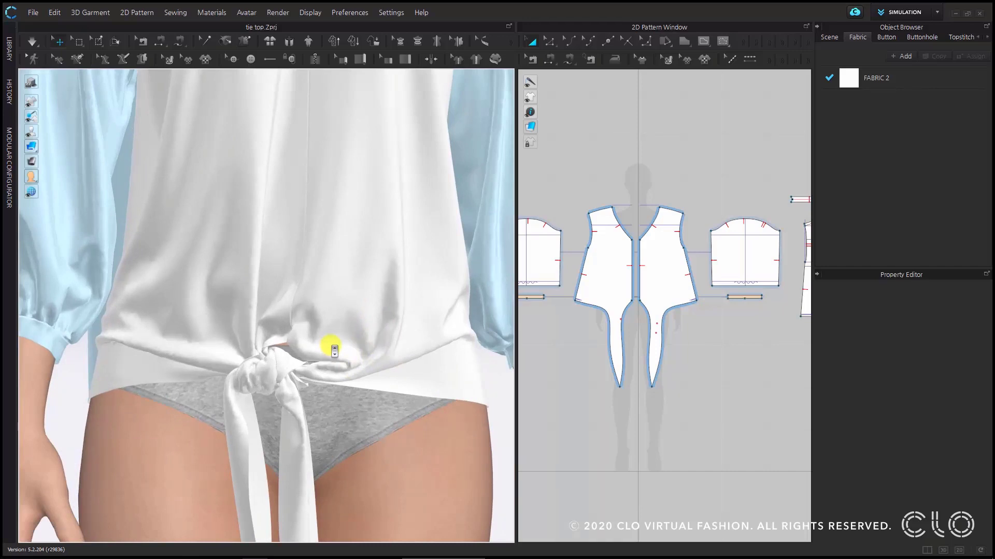
# - Set the particle distance of both front patterns to 3.0 mm, and simulate the top briefly
pyautogui.click(321, 317)
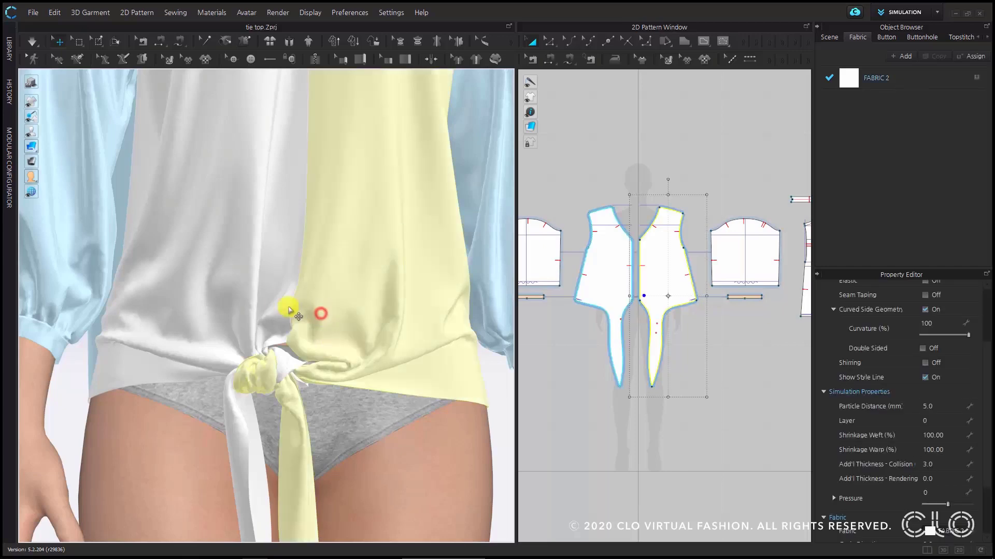
pyautogui.keyDown('shift'); pyautogui.click(263, 292); pyautogui.keyUp('shift')
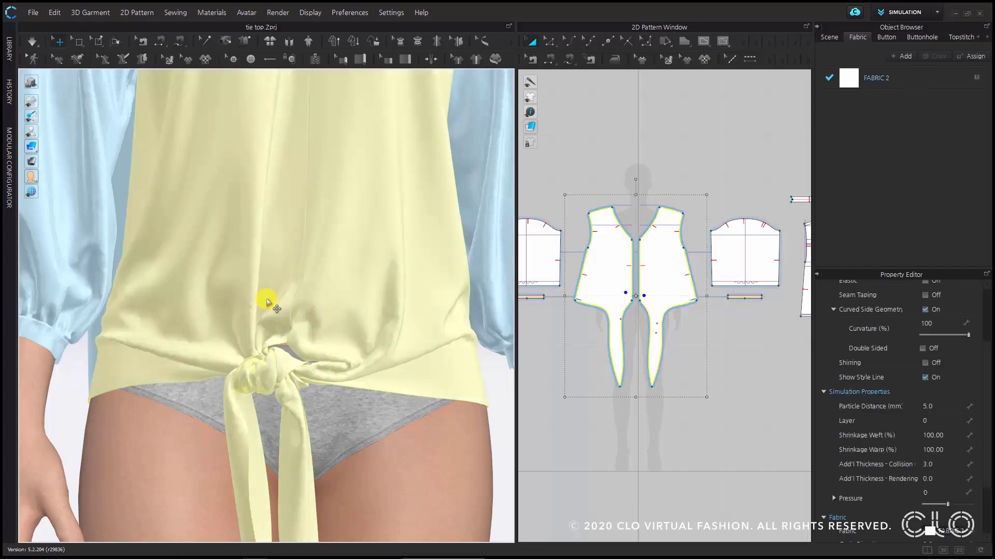
pyautogui.click(946, 408)
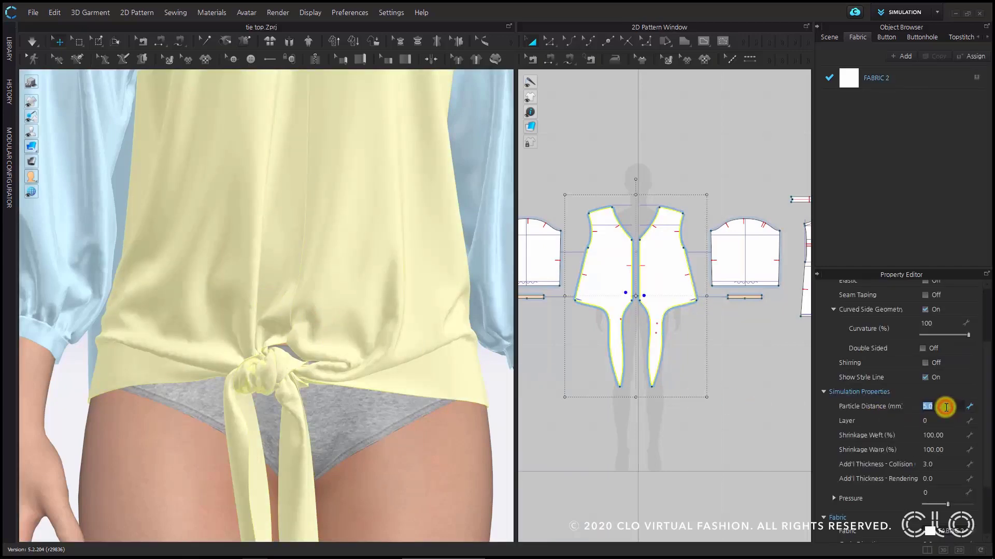
pyautogui.write('3')
pyautogui.press('Return')
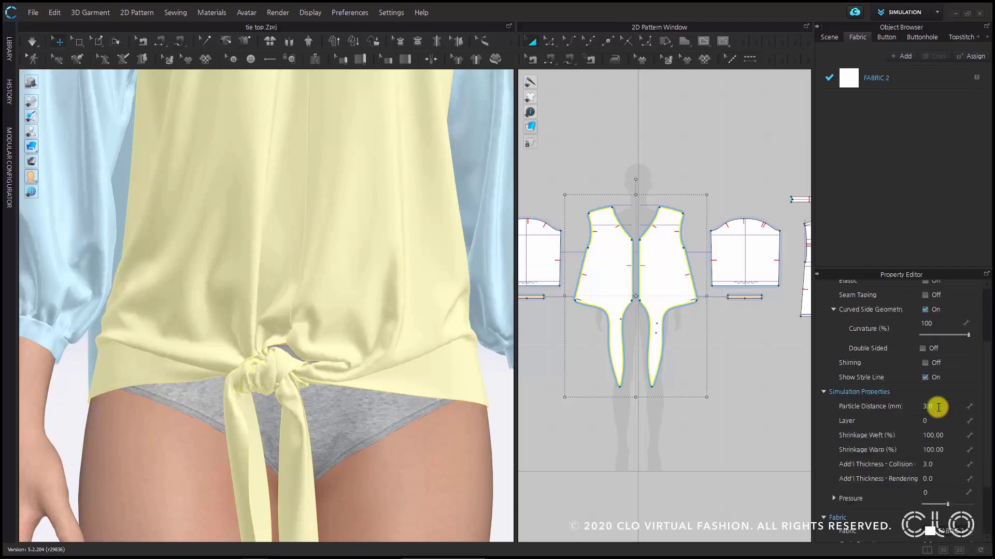
pyautogui.click(33, 41)
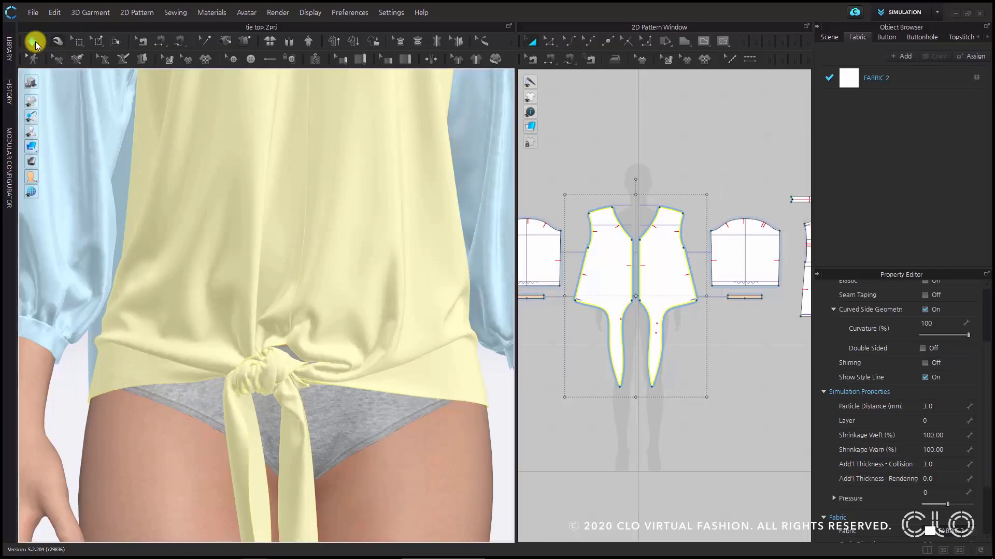
pyautogui.click(33, 41)
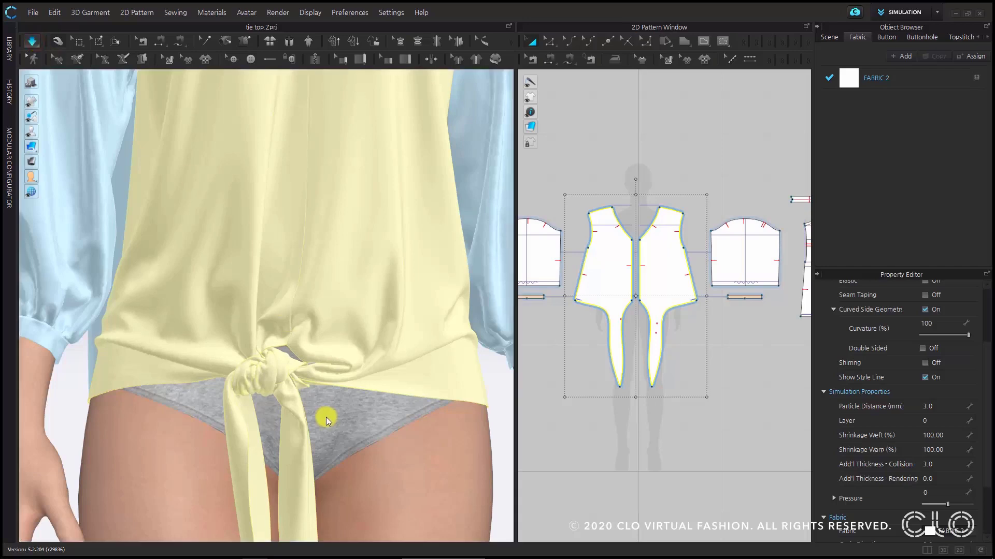
pyautogui.scroll(-4, 321, 409)
pyautogui.scroll(5, 320, 403)
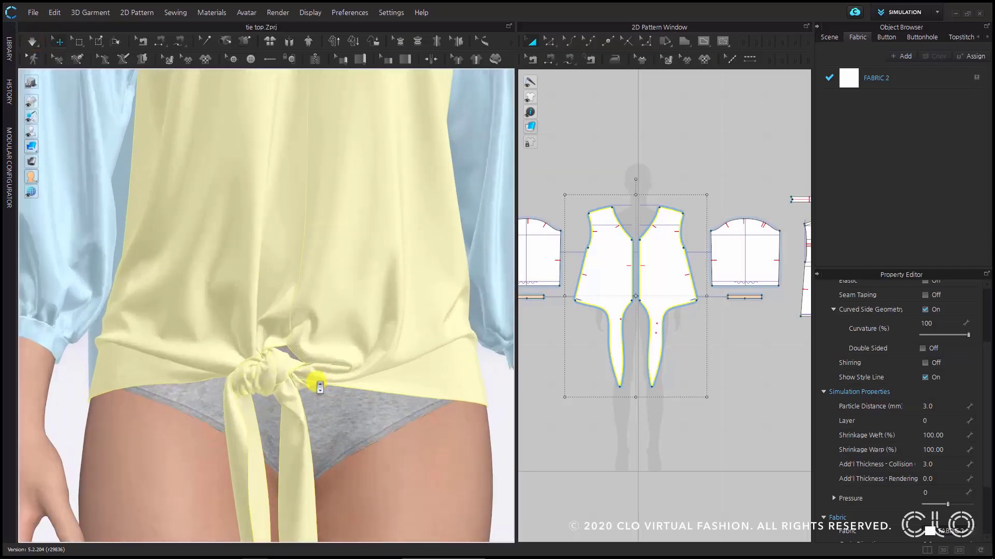
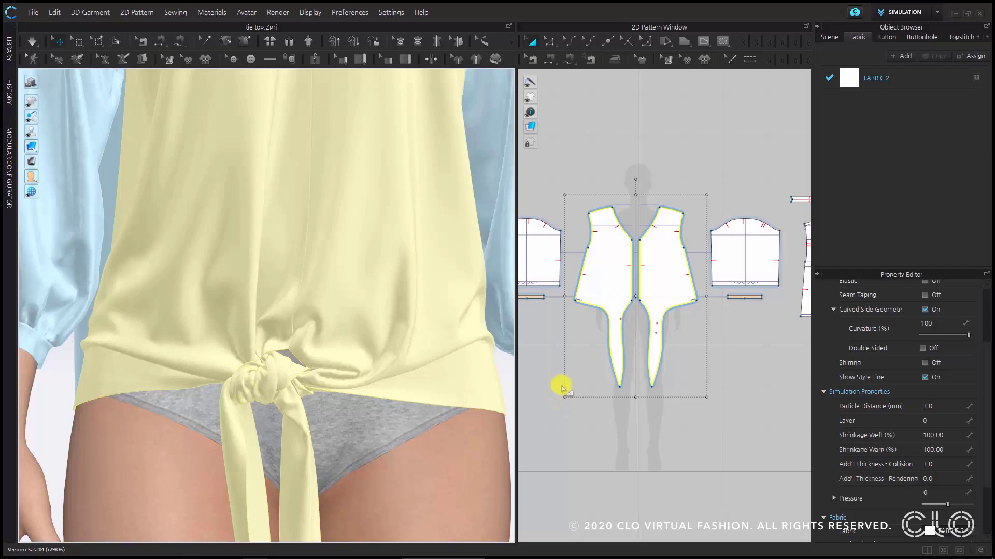
# - Set the additional collision thickness of both front patterns to 2.5 mm and simulate the top briefly
pyautogui.click(949, 468)
pyautogui.write('2.5')
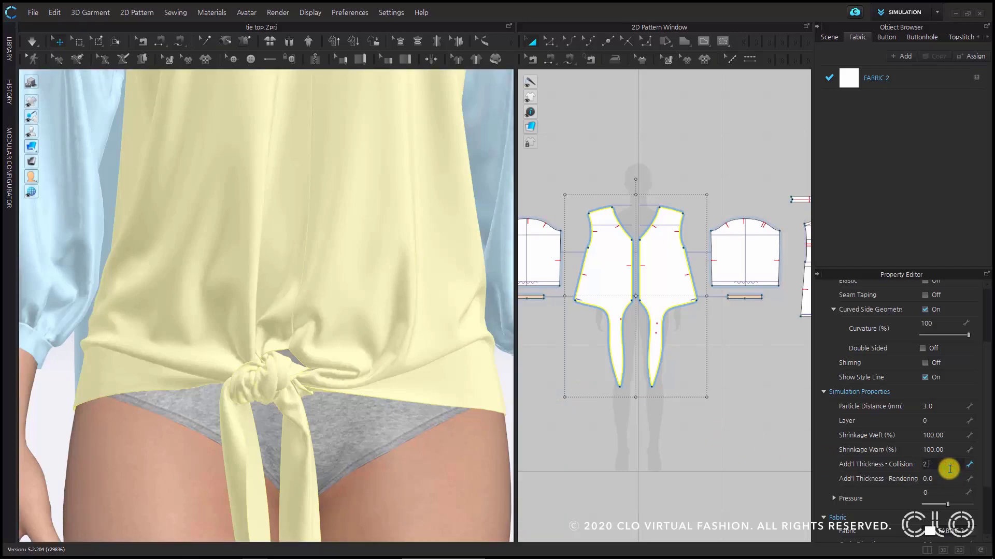
pyautogui.press('Return')
pyautogui.click(32, 42)
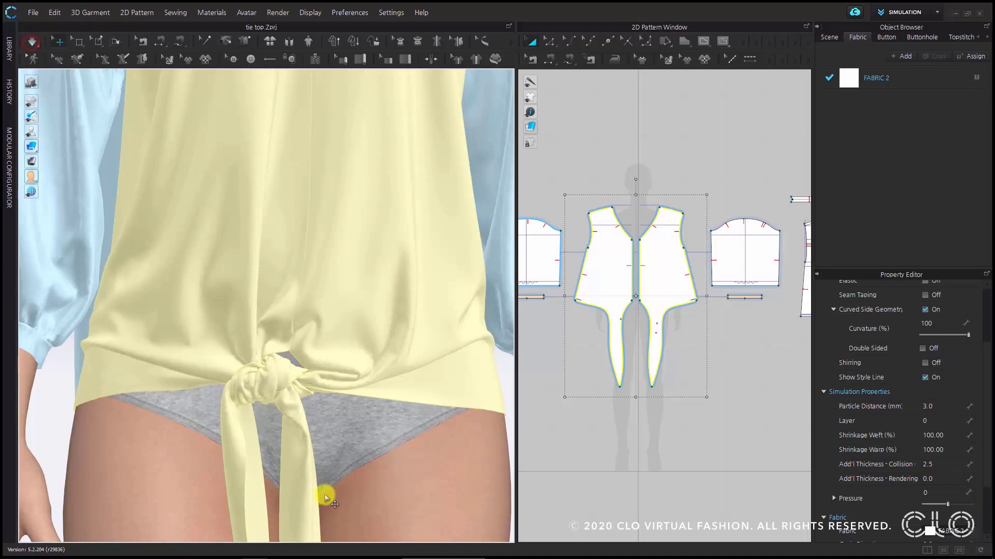
pyautogui.scroll(5, 284, 399)
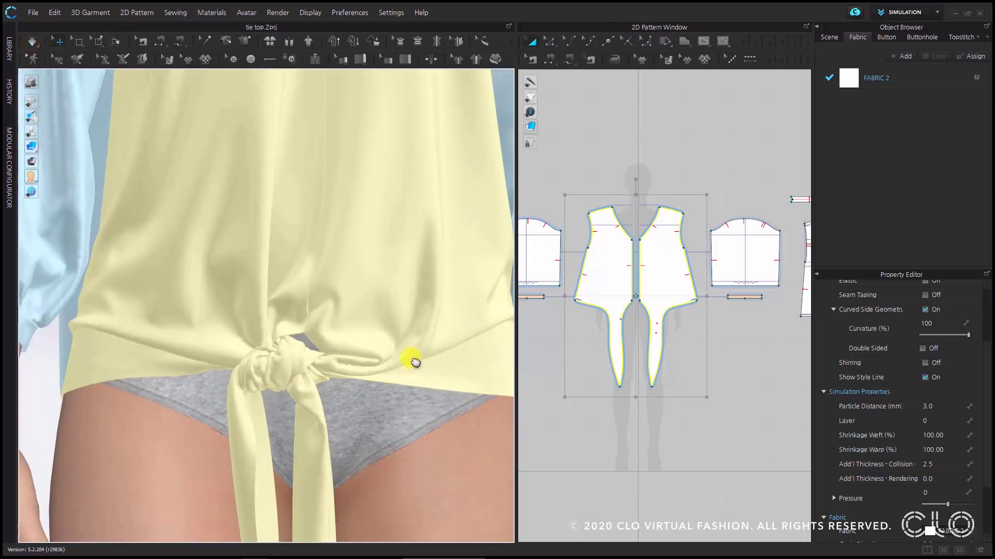
# - Lower the collision thickness of both fronts to 2.0 mm, and run and stop the simulation
pyautogui.click(952, 465)
pyautogui.write('2')
pyautogui.press('Return')
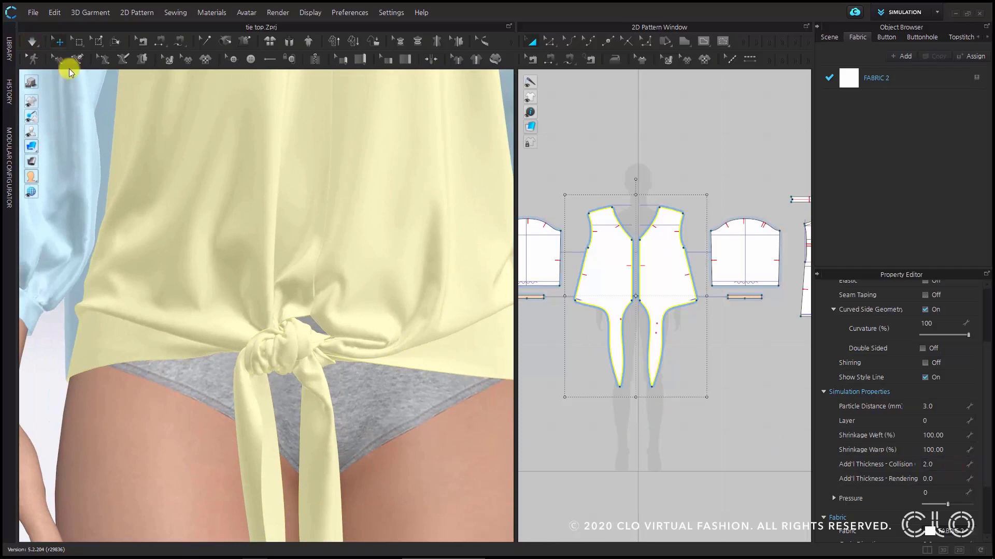
pyautogui.click(32, 42)
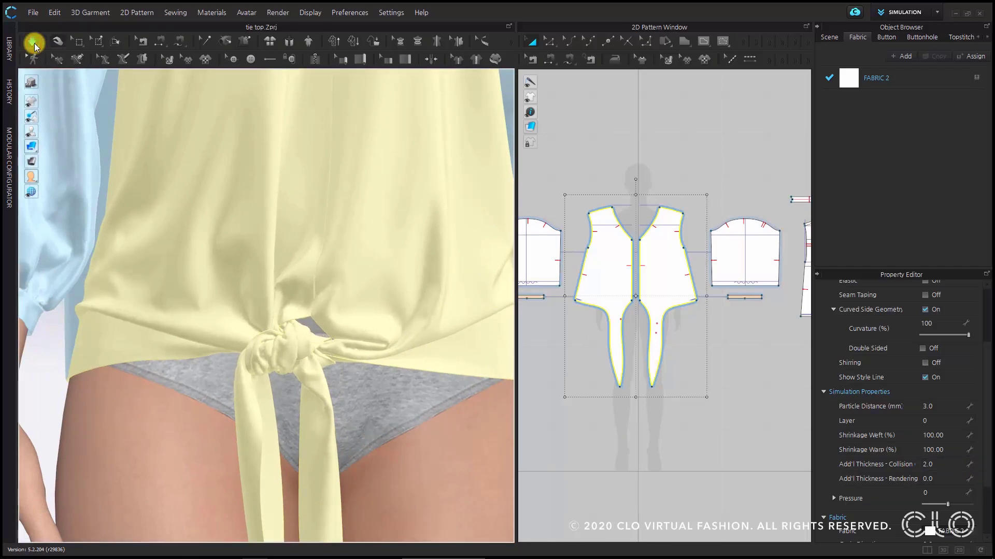
pyautogui.click(33, 44)
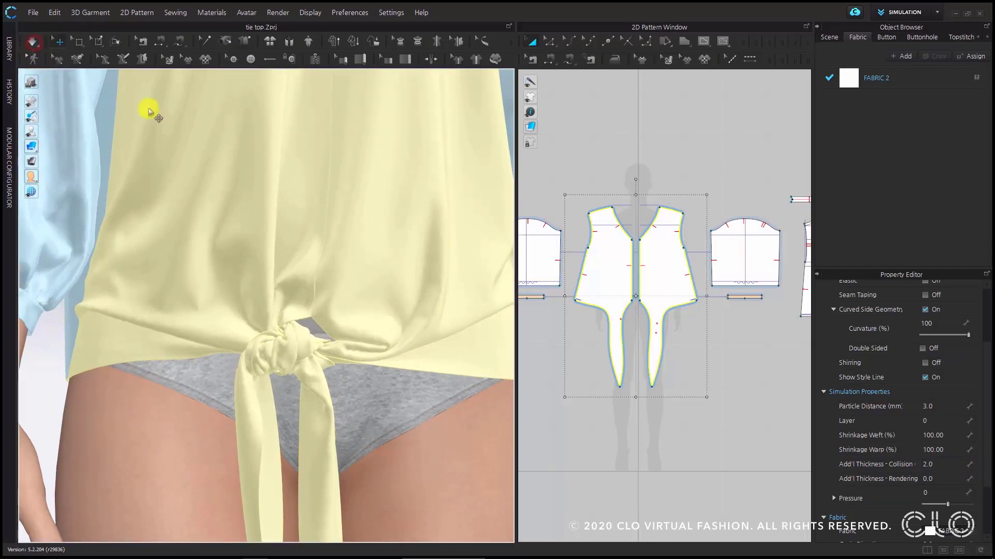
# - Reduce the fronts' collision thickness to 1.5 mm and let the knot settle in a short simulation
pyautogui.click(951, 466)
pyautogui.write('1.5')
pyautogui.press('Return')
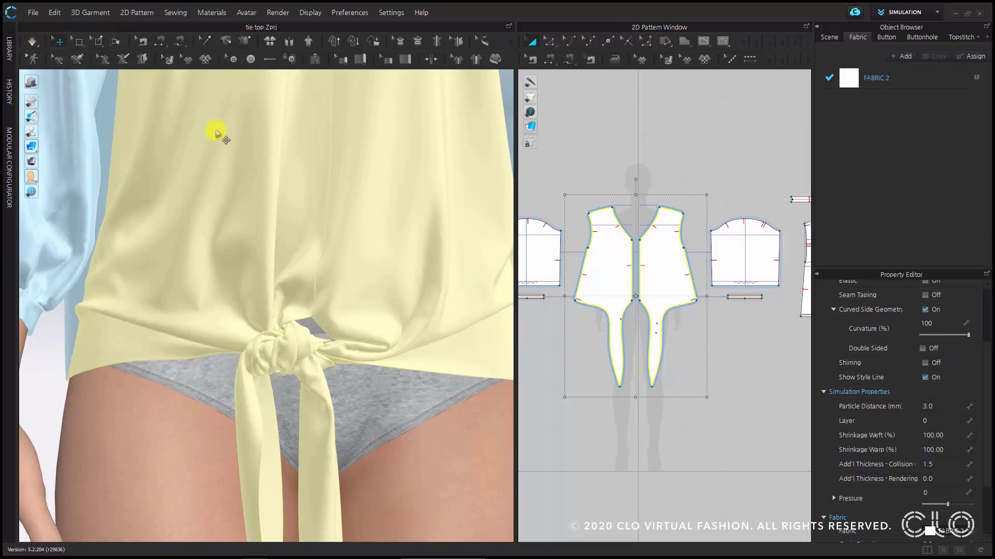
pyautogui.click(33, 42)
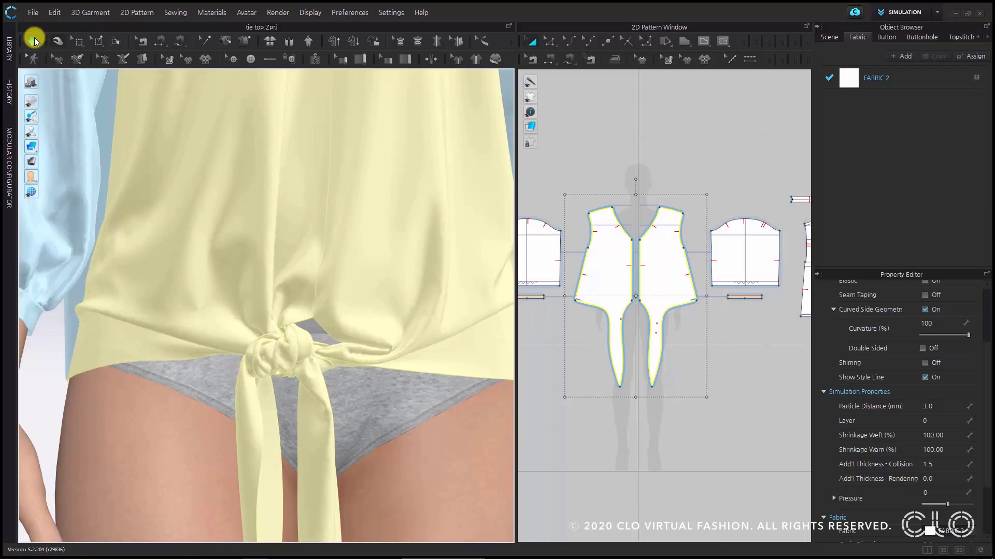
pyautogui.click(33, 41)
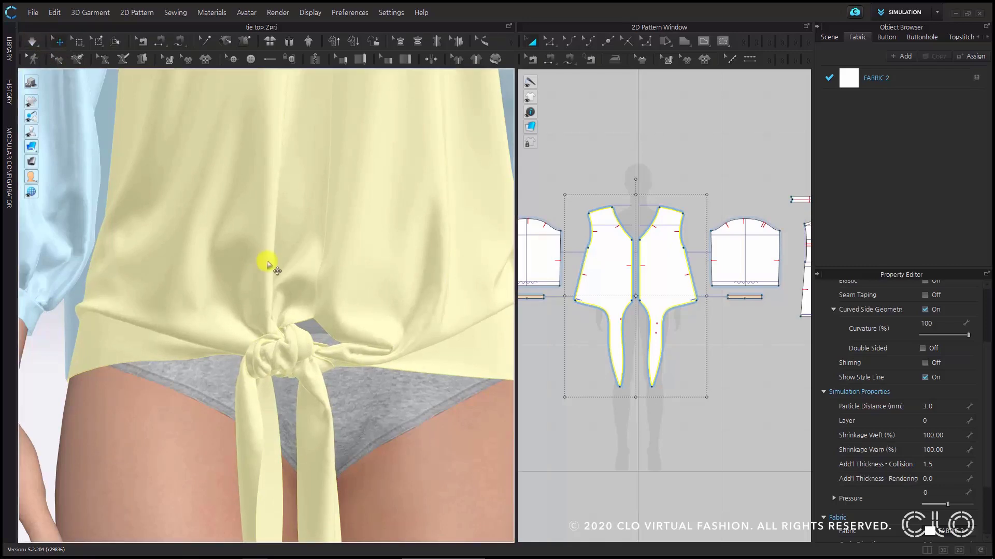
# - Examine the tightened knot and the folds of the fronts, both close up and from farther away
pyautogui.scroll(-4, 317, 306)
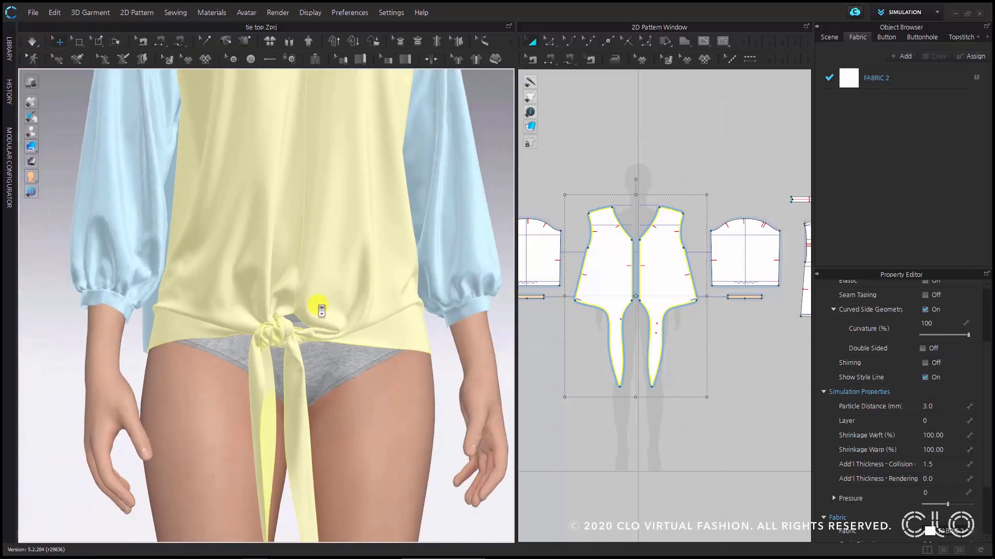
pyautogui.scroll(5, 321, 310)
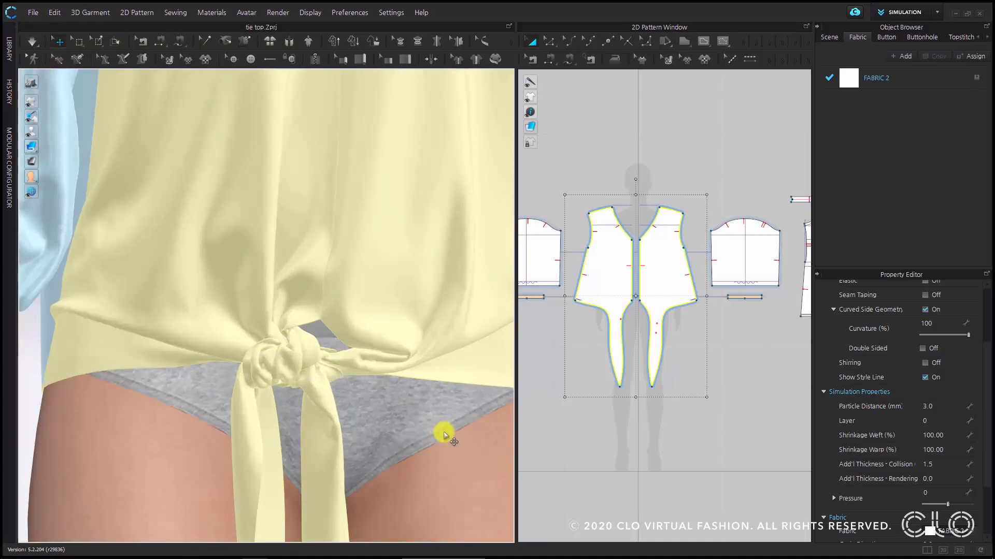
pyautogui.scroll(-1, 415, 399)
pyautogui.scroll(-4, 415, 398)
pyautogui.moveTo(302, 340); pyautogui.dragTo(317, 383, button='right')
pyautogui.scroll(3, 285, 334)
pyautogui.scroll(-4, 314, 376)
pyautogui.scroll(3, 310, 344)
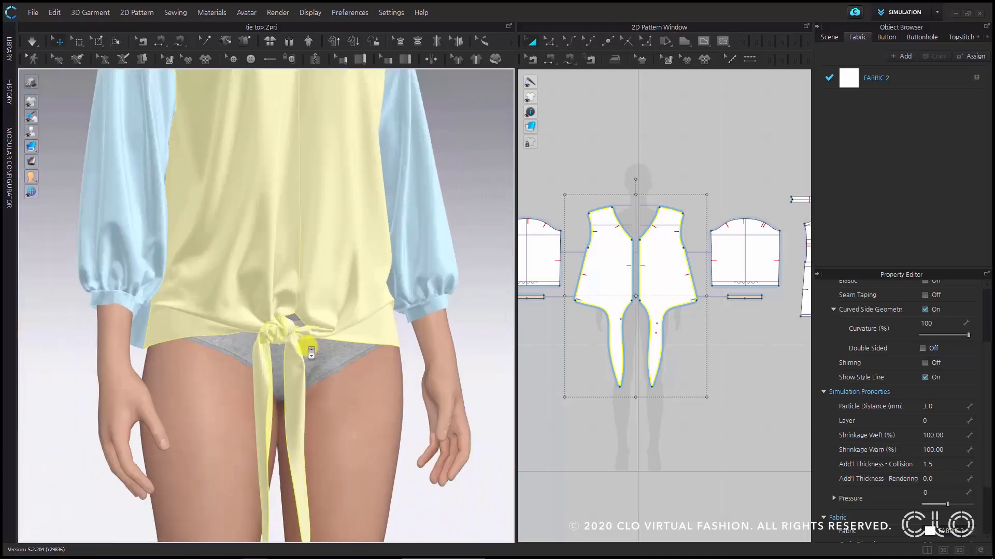
pyautogui.scroll(-1, 310, 363)
pyautogui.scroll(4, 300, 362)
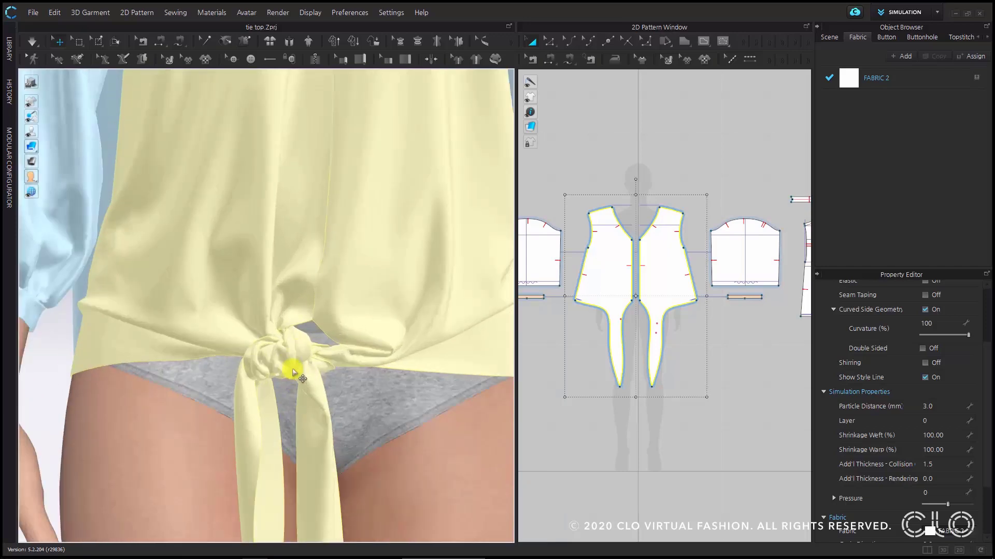
# - Remove all pins from the garment, and simulate the knot briefly without them
pyautogui.moveTo(293, 373); pyautogui.dragTo(320, 420, button='right')
pyautogui.hotkey('ctrl', 'w')
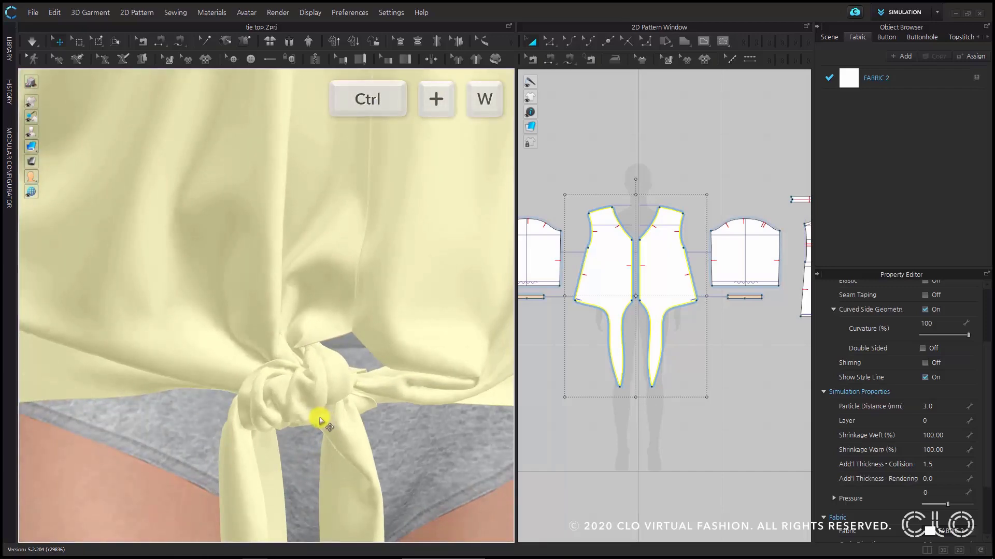
pyautogui.scroll(-5, 318, 393)
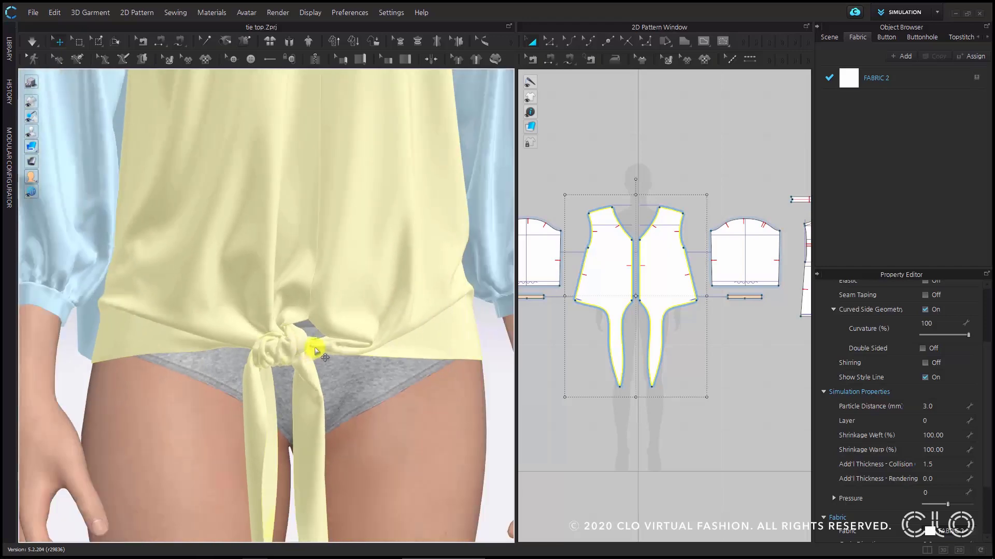
pyautogui.click(39, 45)
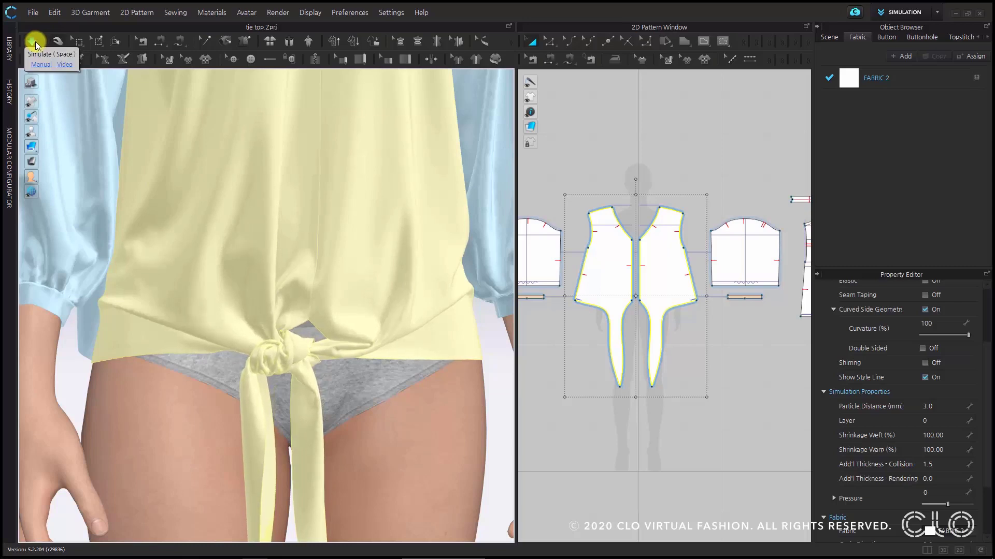
pyautogui.click(37, 45)
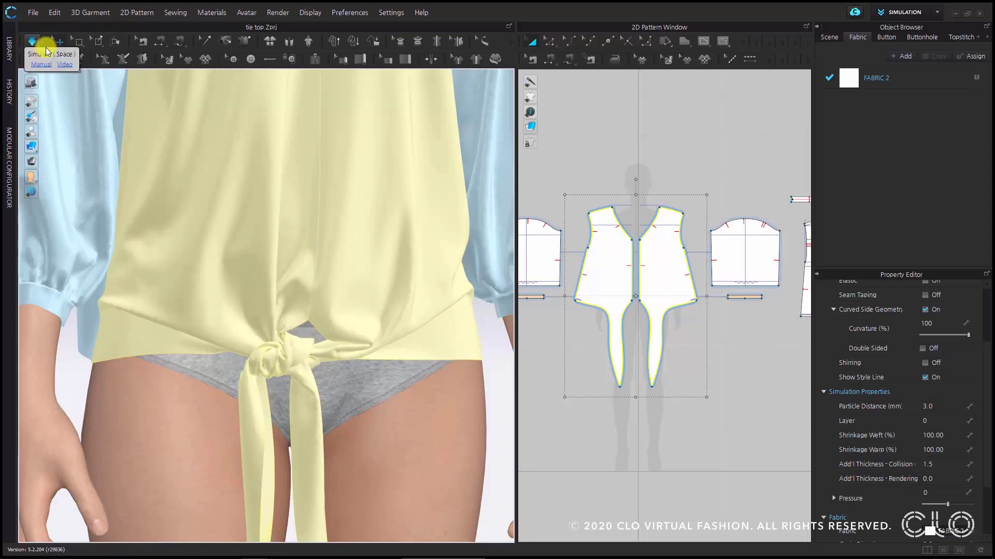
# - Deselect the front patterns and examine the drape of the whole top and its hanging ties
pyautogui.scroll(-5, 373, 344)
pyautogui.click(426, 315)
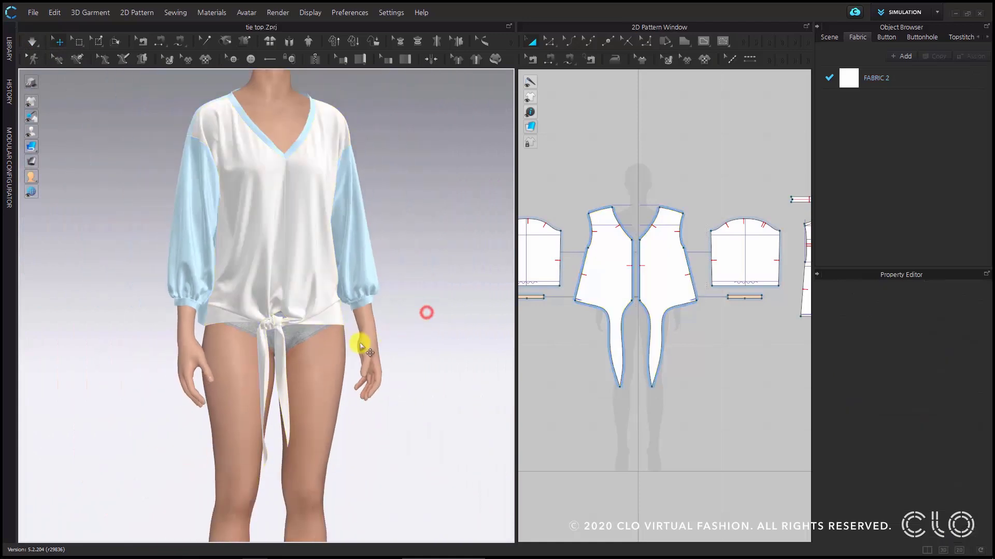
pyautogui.scroll(4, 317, 417)
pyautogui.scroll(-3, 310, 337)
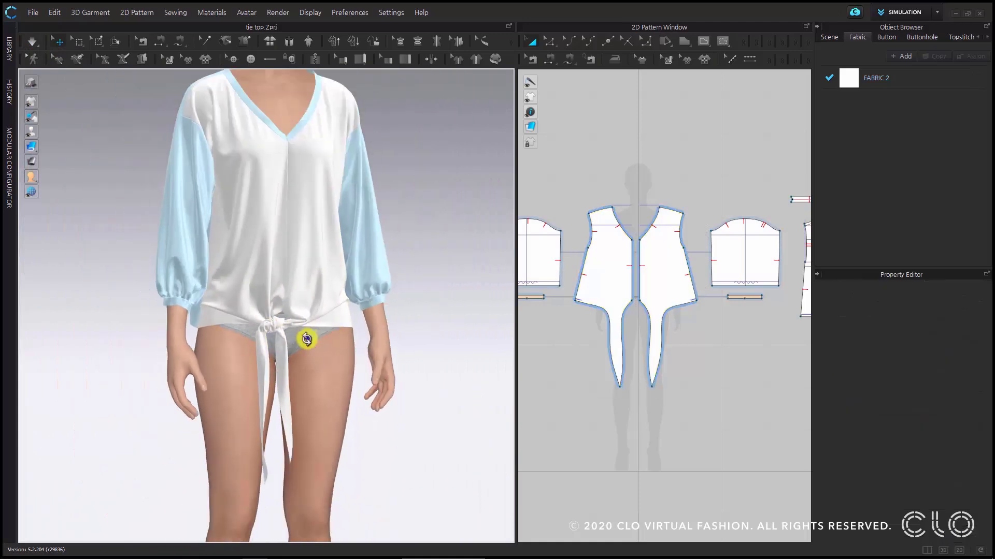
pyautogui.scroll(-1, 282, 342)
pyautogui.scroll(4, 278, 343)
pyautogui.scroll(-5, 277, 342)
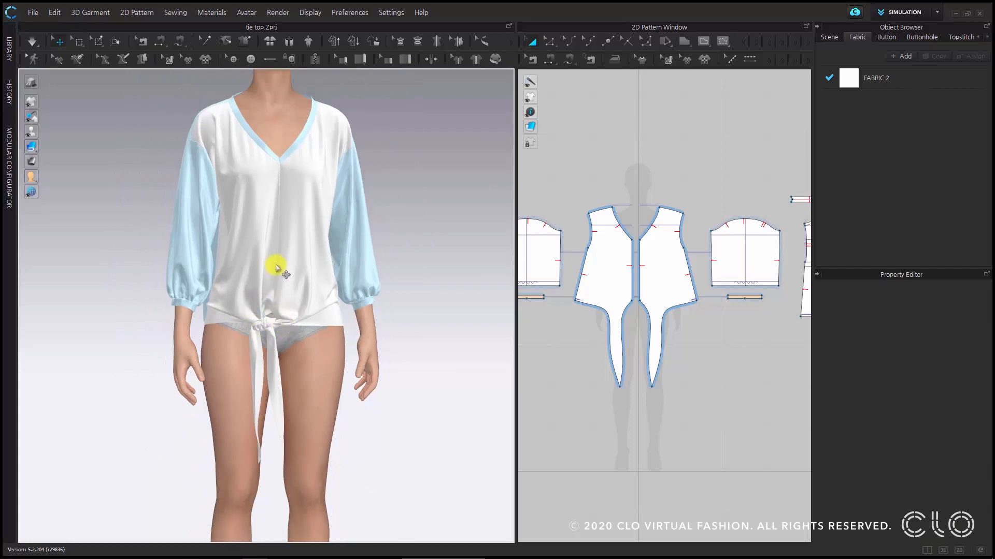
pyautogui.scroll(2, 278, 261)
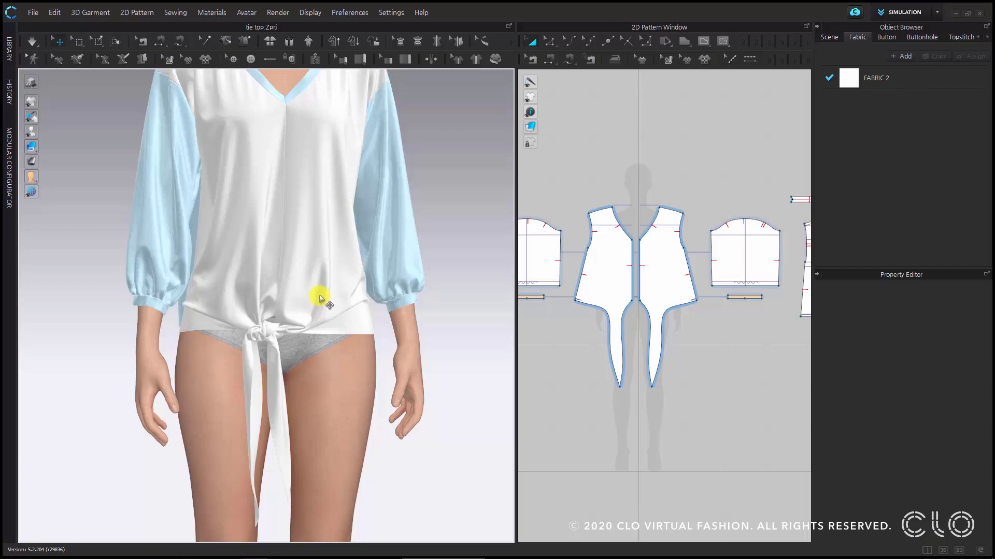
pyautogui.moveTo(322, 249); pyautogui.dragTo(317, 288, button='middle')
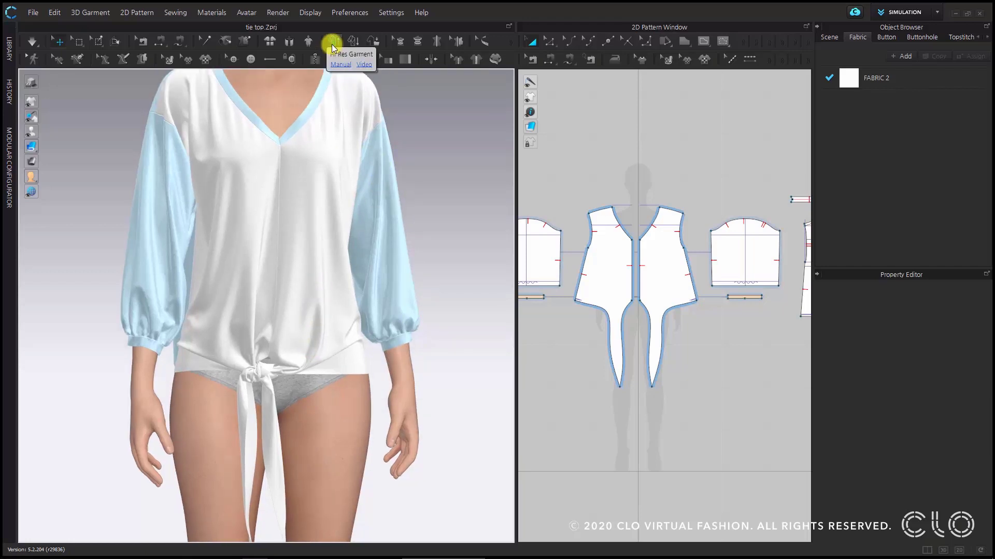
# - Review the Hi-Res garment properties, including the simulation quality options, and close them without applying
pyautogui.click(332, 44)
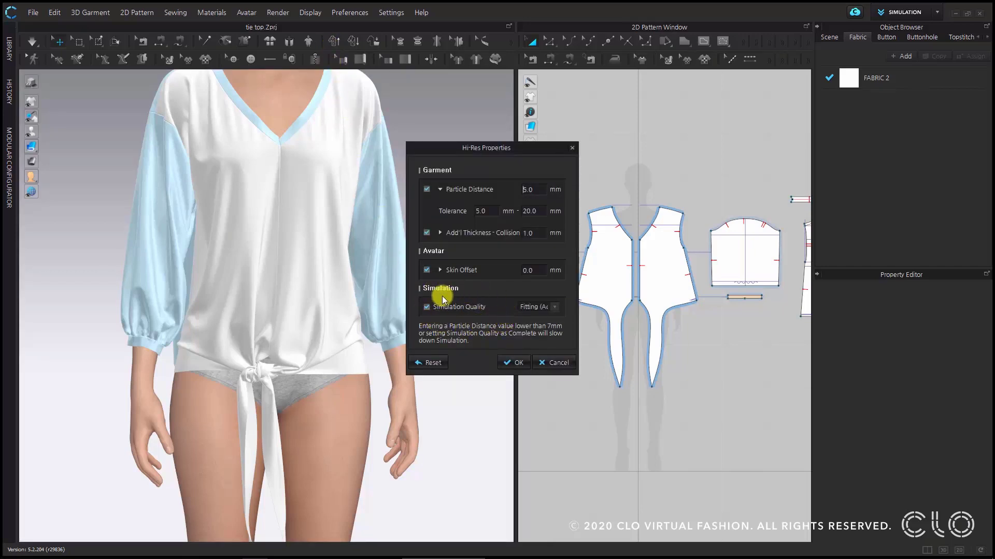
pyautogui.click(542, 307)
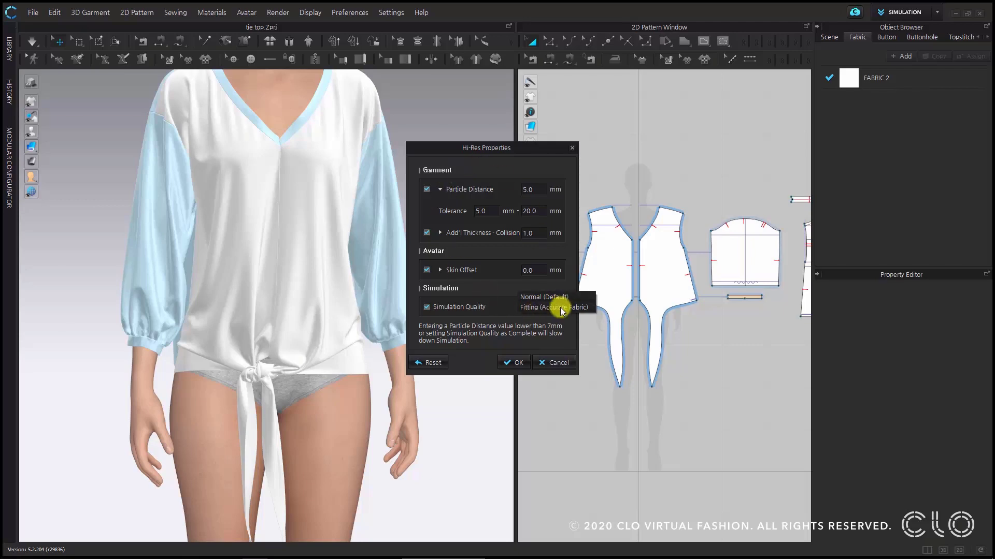
pyautogui.click(554, 307)
pyautogui.click(514, 363)
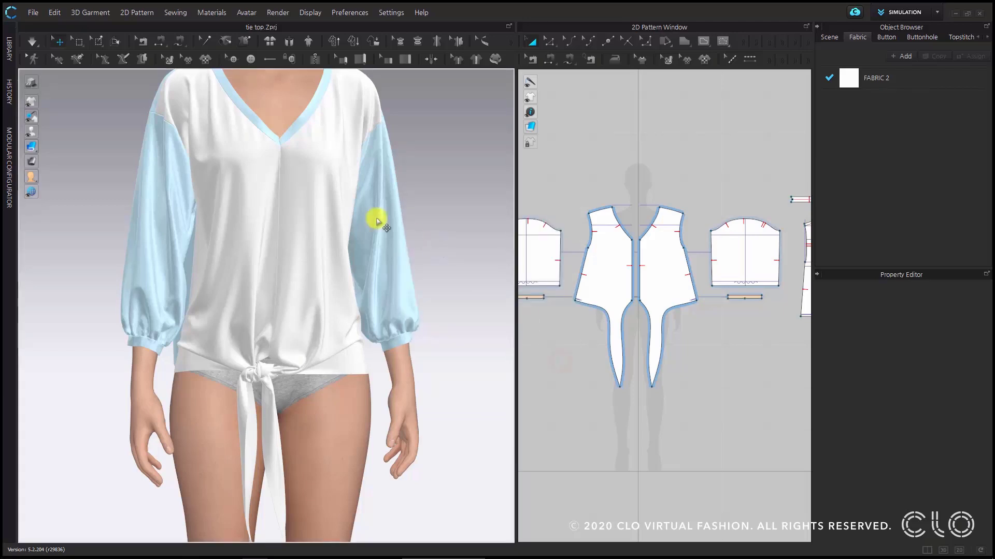
# - Set the simulation quality to Fitting (Accurate Fabric)
pyautogui.click(39, 45)
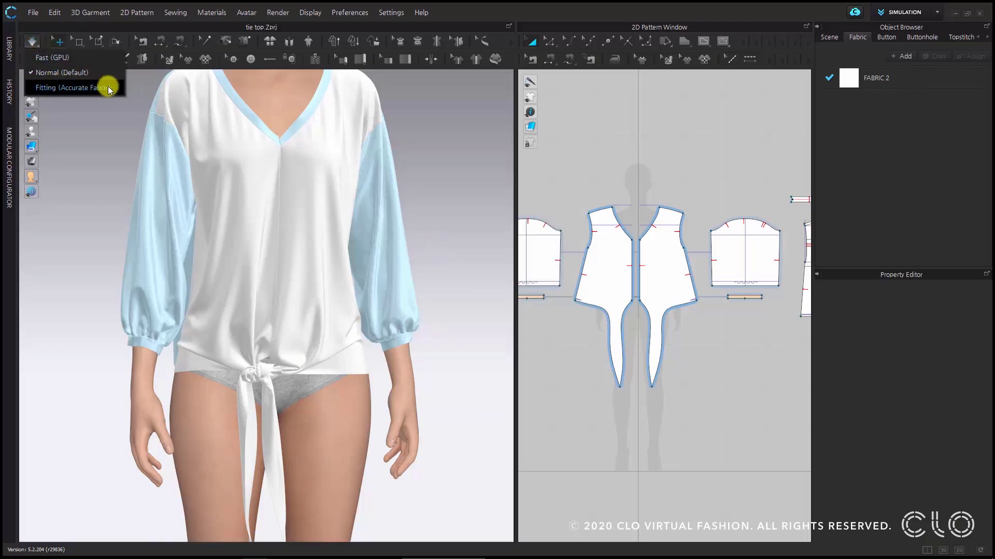
pyautogui.click(72, 87)
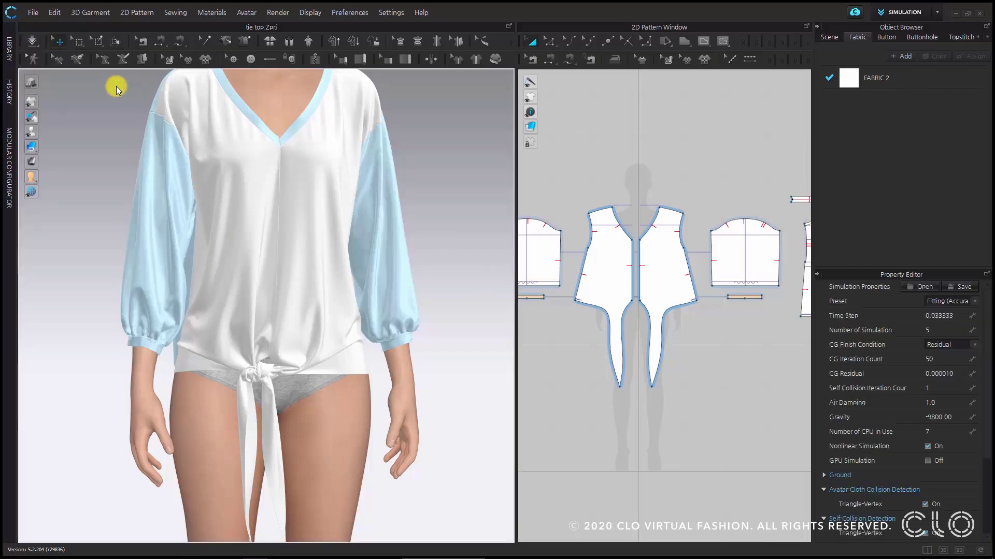
# - Pin the whole knot area where the two fronts are tied, using a rectangular box pin on the 3D garment
pyautogui.scroll(2, 300, 418)
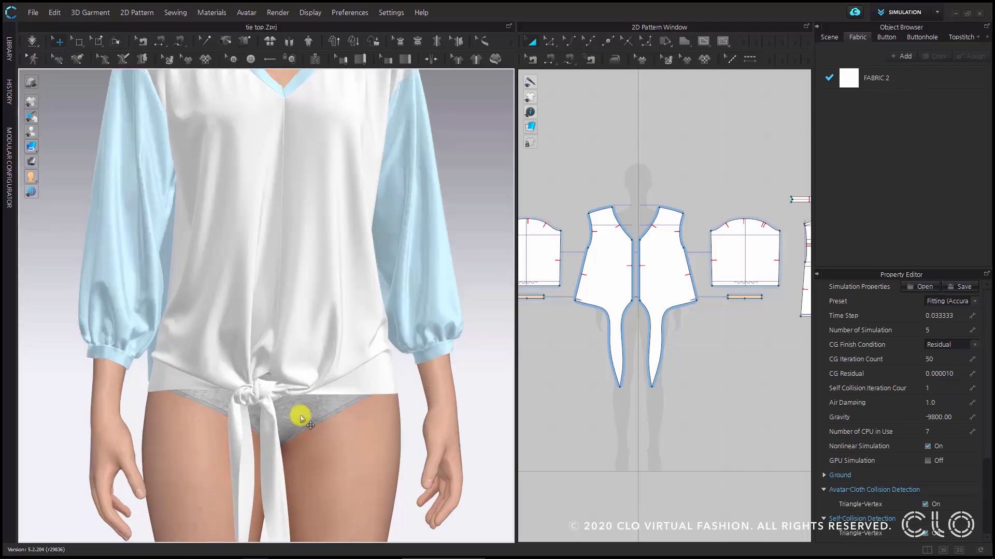
pyautogui.moveTo(255, 405); pyautogui.dragTo(282, 388)
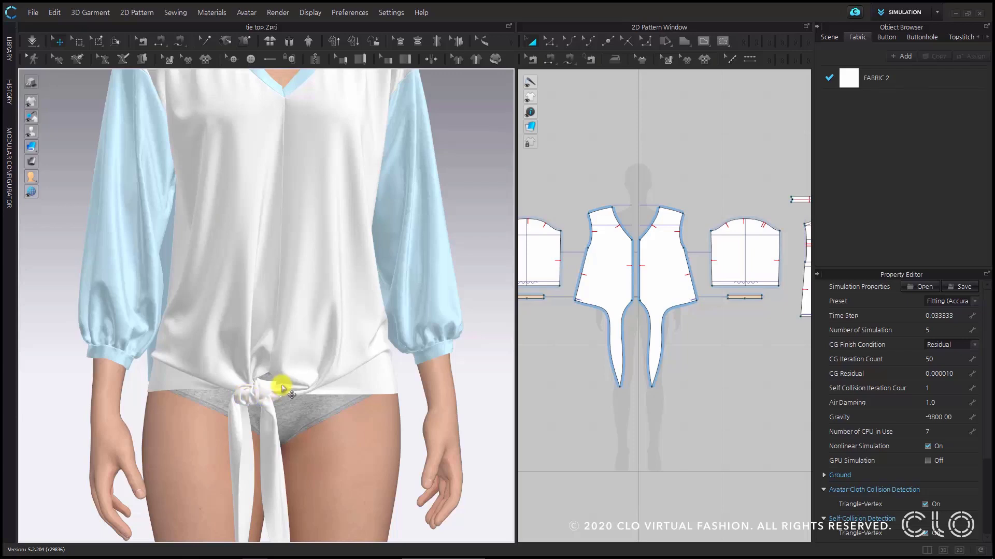
pyautogui.click(101, 48)
pyautogui.click(222, 361)
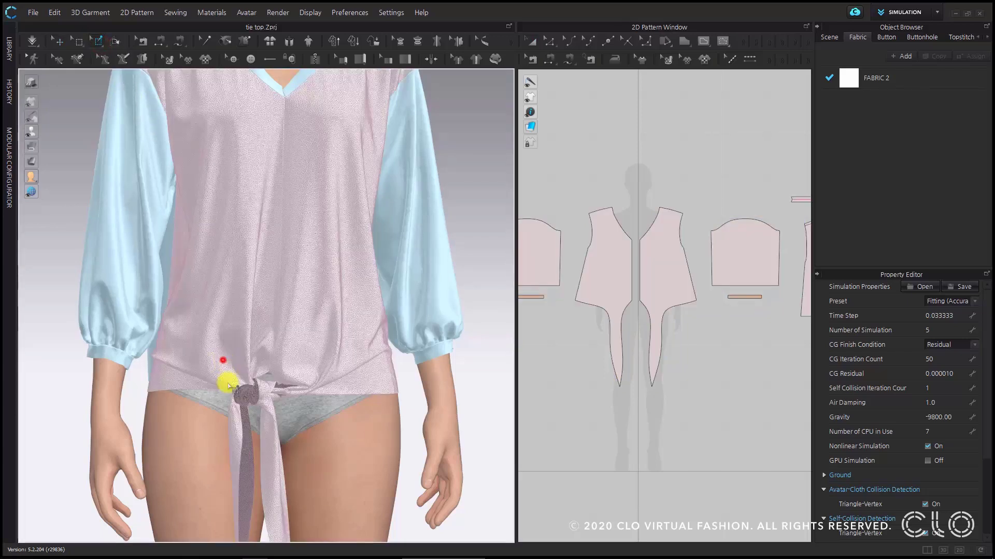
pyautogui.moveTo(228, 386); pyautogui.dragTo(294, 418)
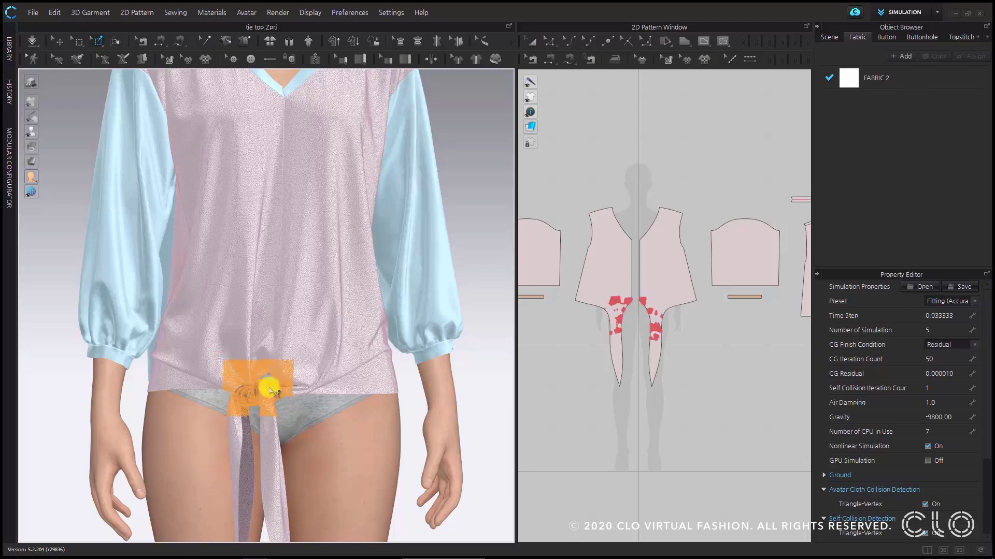
pyautogui.scroll(-4, 261, 381)
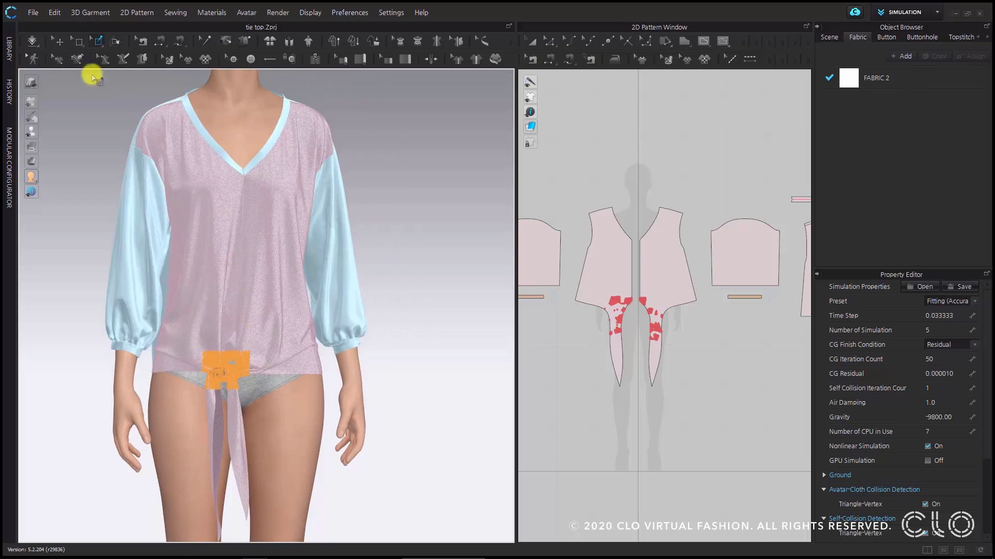
# - Simulate the top in fitting quality with the knot area pinned, and stop the simulation
pyautogui.click(38, 46)
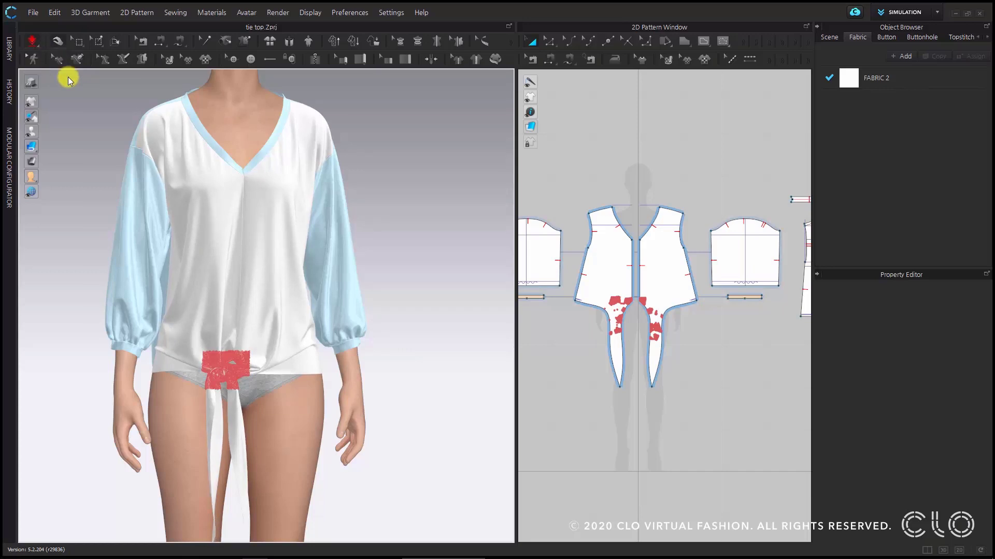
pyautogui.click(35, 45)
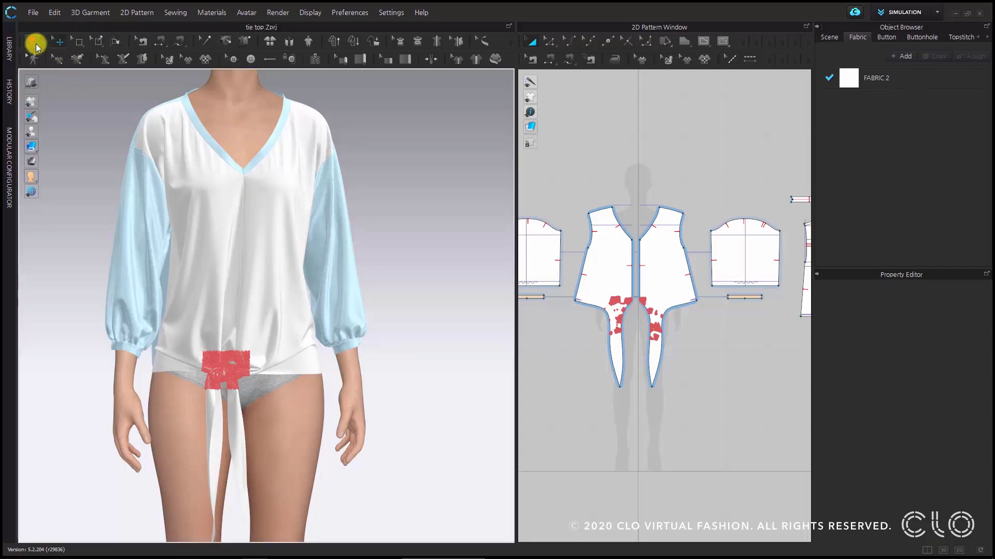
pyautogui.click(36, 44)
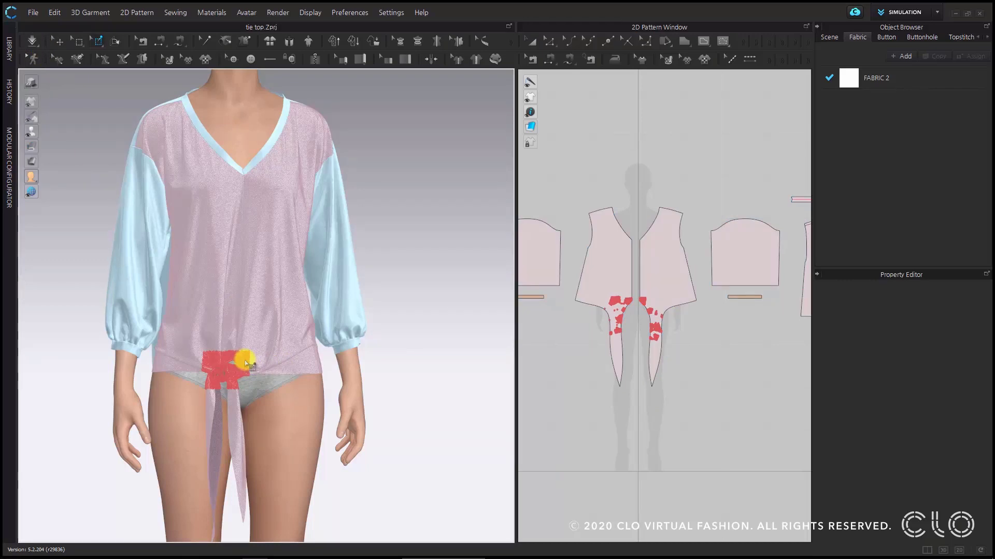
# - Delete the pins from the knot area of the 3D garment and return to the Select/Move tool
pyautogui.rightClick(248, 364)
pyautogui.click(301, 370)
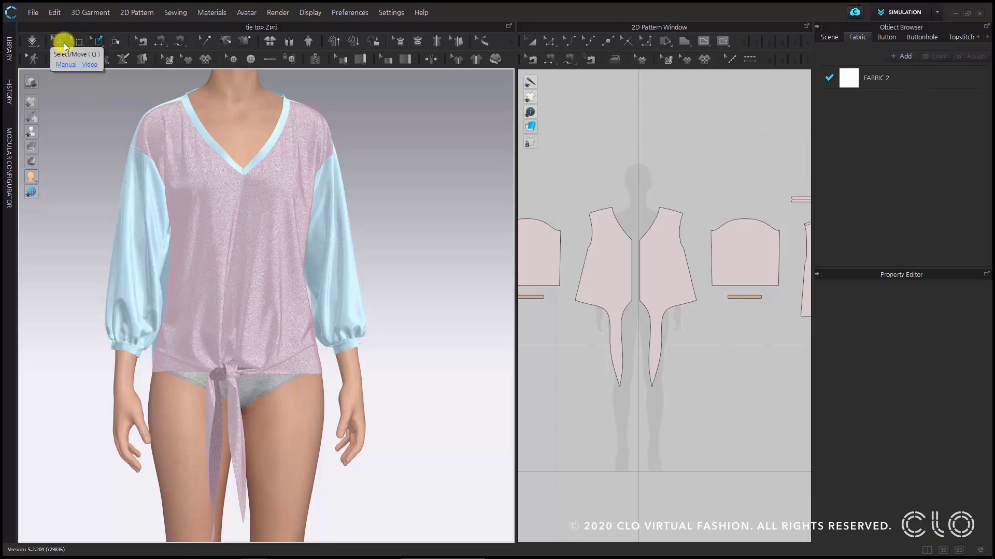
pyautogui.click(61, 44)
pyautogui.click(450, 324)
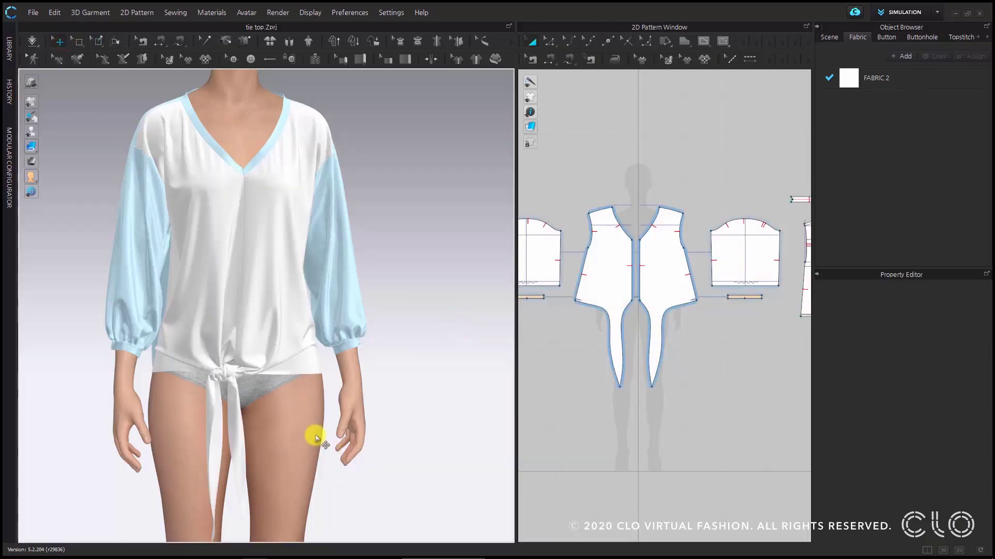
# - Examine the tied knot and the overall drape of the top on the avatar, both close up and at full length
pyautogui.scroll(-3, 278, 412)
pyautogui.scroll(5, 282, 421)
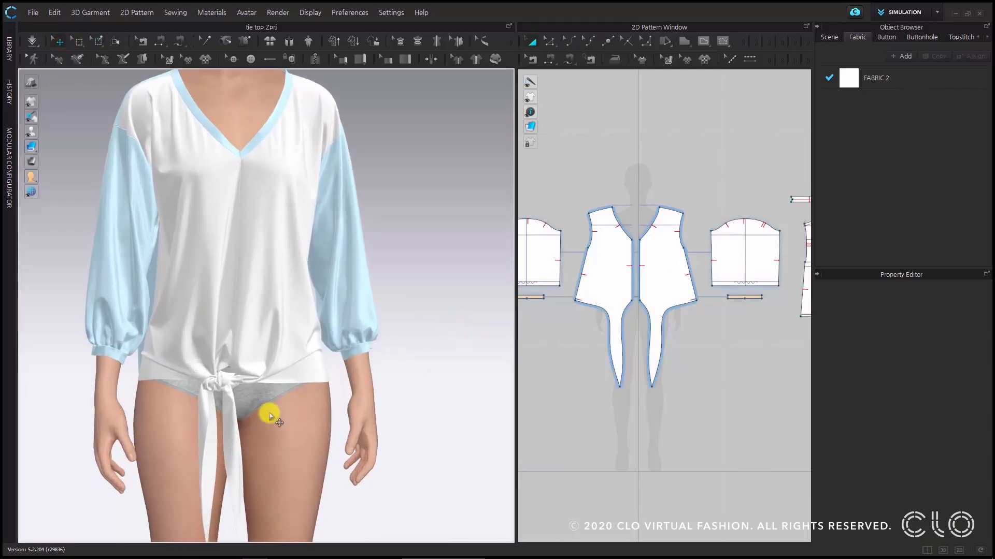
pyautogui.scroll(2, 265, 412)
pyautogui.scroll(-1, 218, 434)
pyautogui.moveTo(210, 428); pyautogui.dragTo(235, 435, button='right')
pyautogui.scroll(-3, 223, 424)
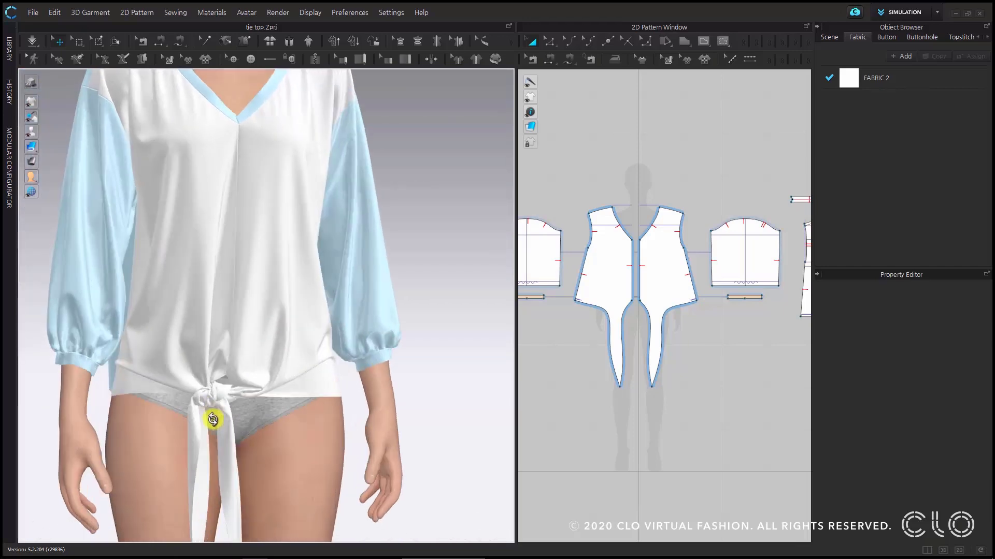
pyautogui.scroll(-2, 289, 402)
pyautogui.scroll(-3, 287, 393)
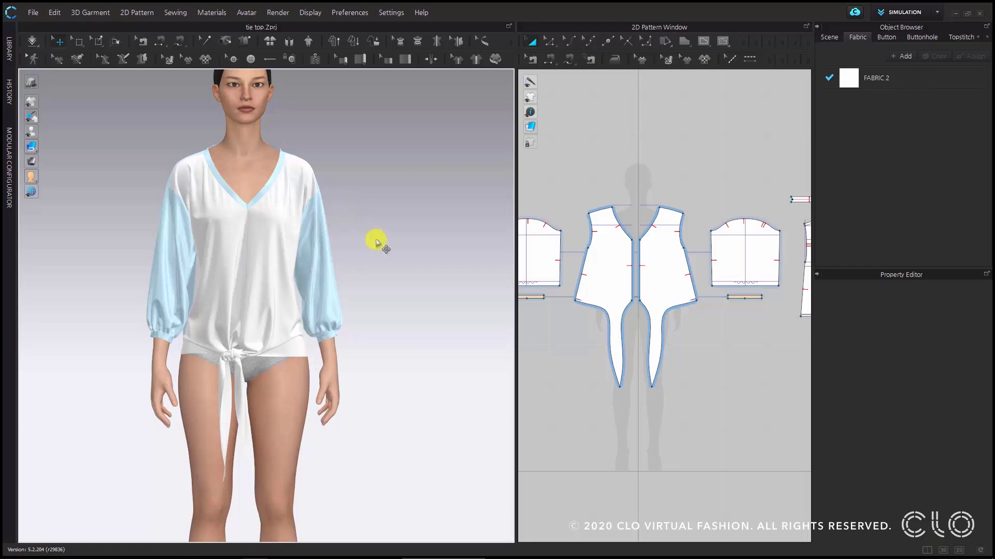
pyautogui.scroll(-2, 422, 290)
pyautogui.scroll(-2, 423, 290)
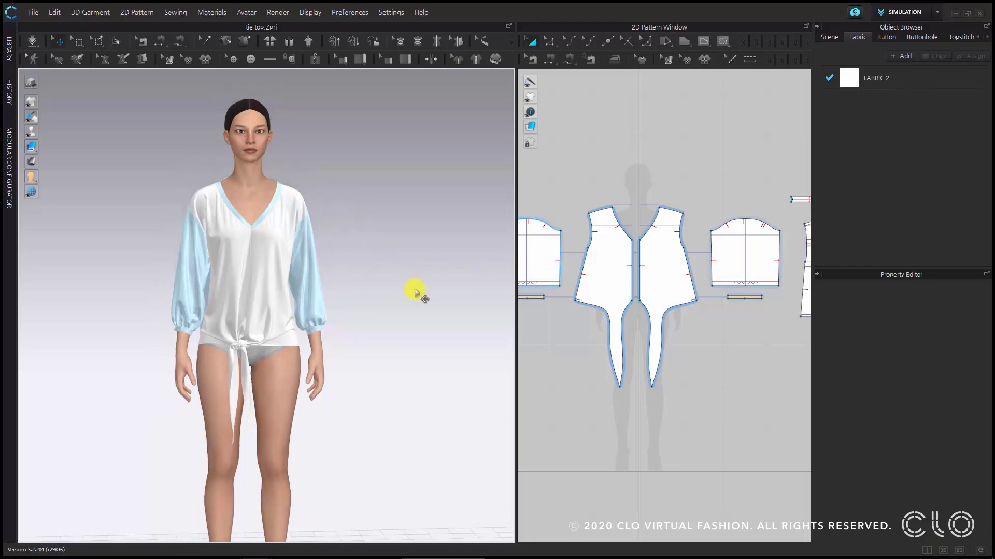
pyautogui.scroll(4, 324, 302)
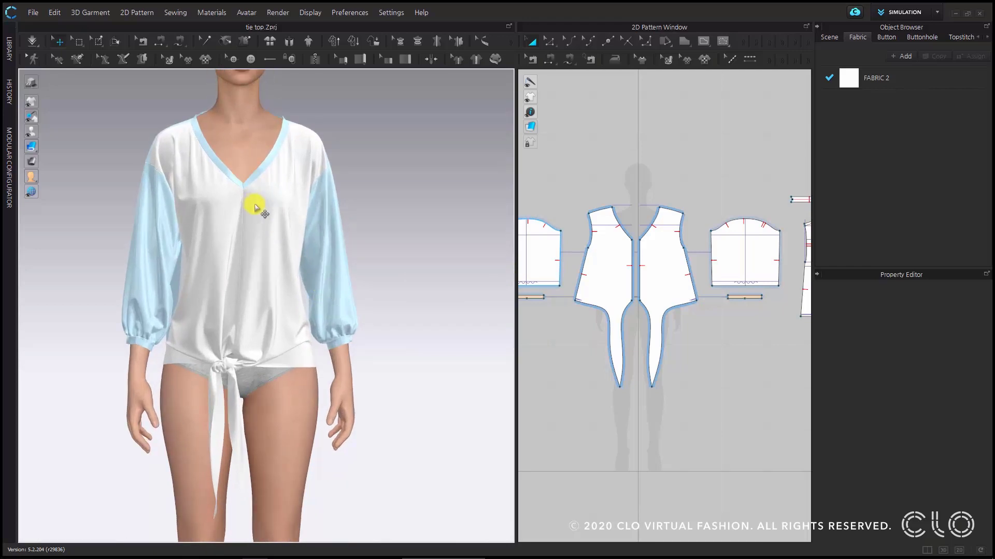
pyautogui.scroll(-3, 335, 217)
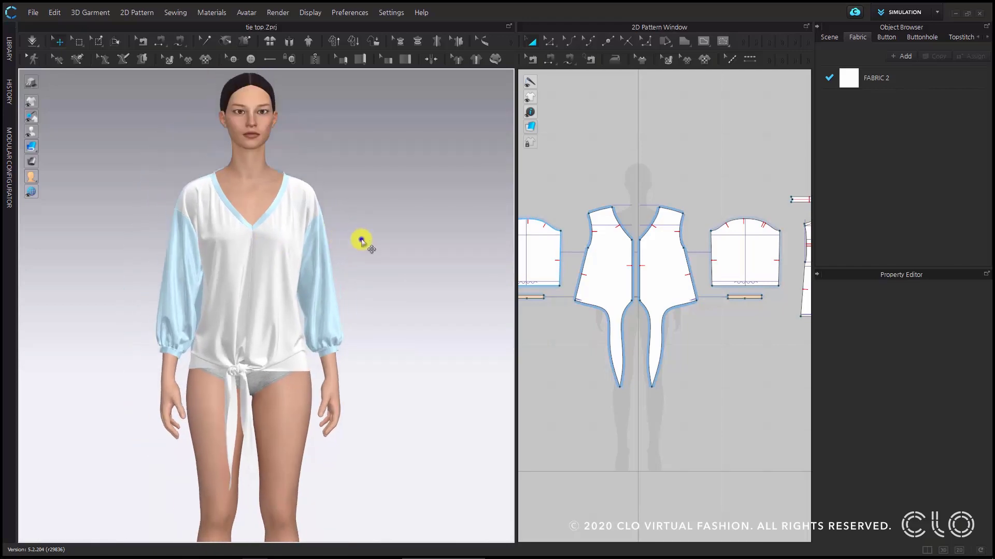
# - Select all pattern pieces of the top and unfreeze them, including the sleeves, cuffs and neckline binding
pyautogui.moveTo(361, 240); pyautogui.dragTo(360, 240, button='right')
pyautogui.hotkey('ctrl', 'a')
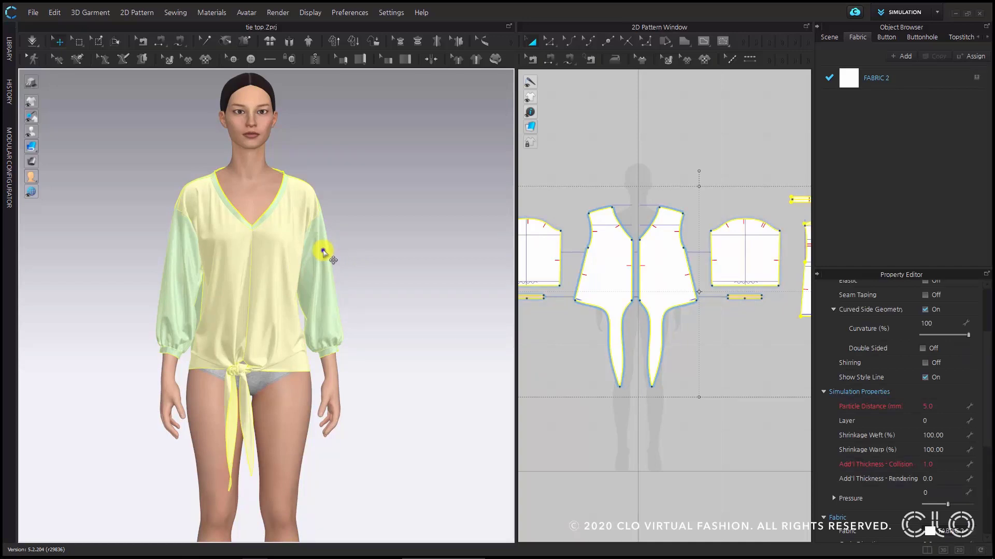
pyautogui.rightClick(323, 252)
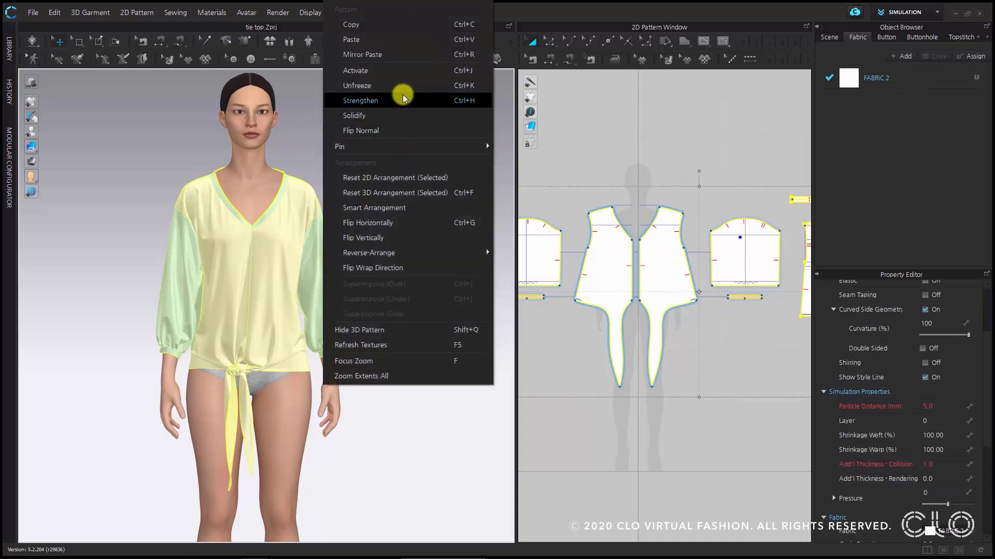
pyautogui.click(404, 97)
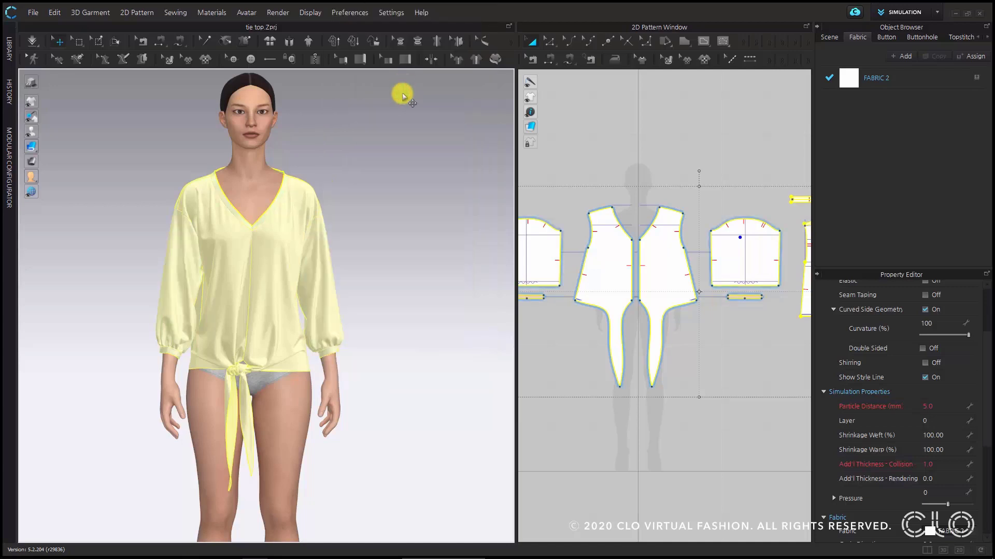
pyautogui.click(356, 215)
pyautogui.moveTo(196, 281)
pyautogui.mouseDown(button='right')
pyautogui.moveTo(421, 262)
pyautogui.moveTo(369, 288)
pyautogui.moveTo(200, 278)
pyautogui.mouseUp(button='right')
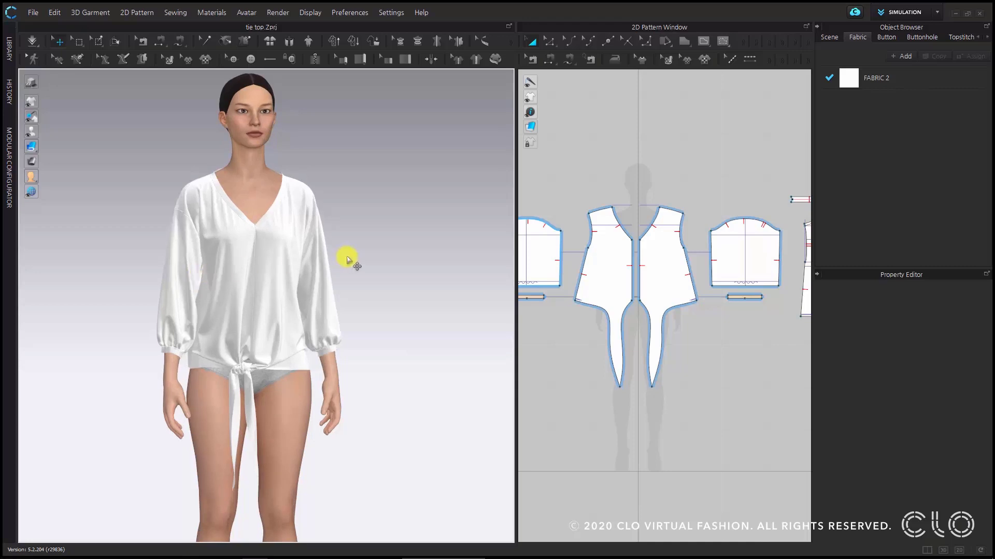
pyautogui.scroll(2, 347, 259)
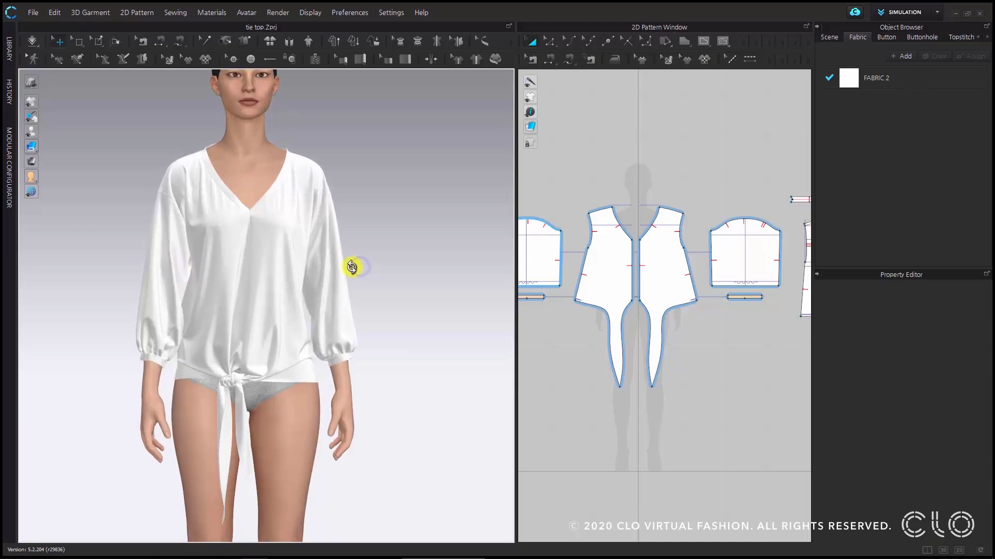